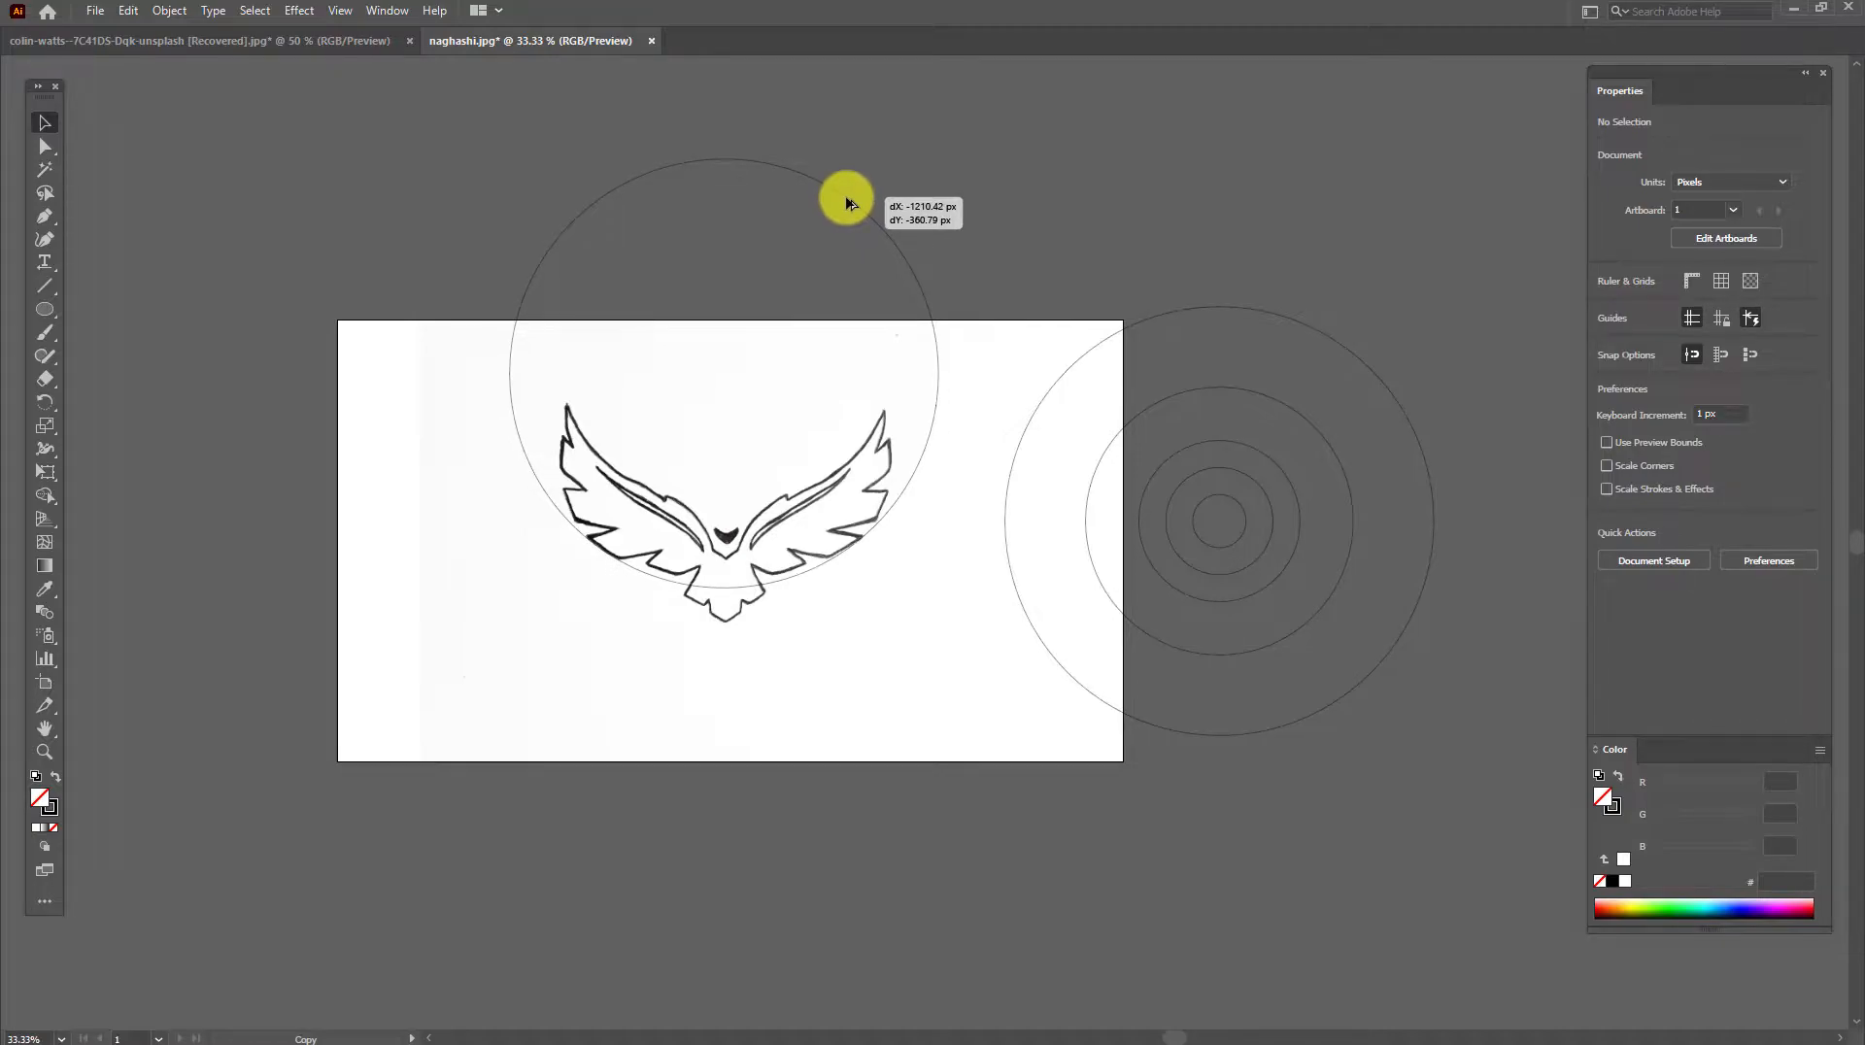
Copy the two largest reference circles onto the sketch, fitting one to the wings' lower outline and one to the right wing's upper edge.
drag(846, 204, 846, 206)
click(787, 366)
scroll(777, 417, up, 1)
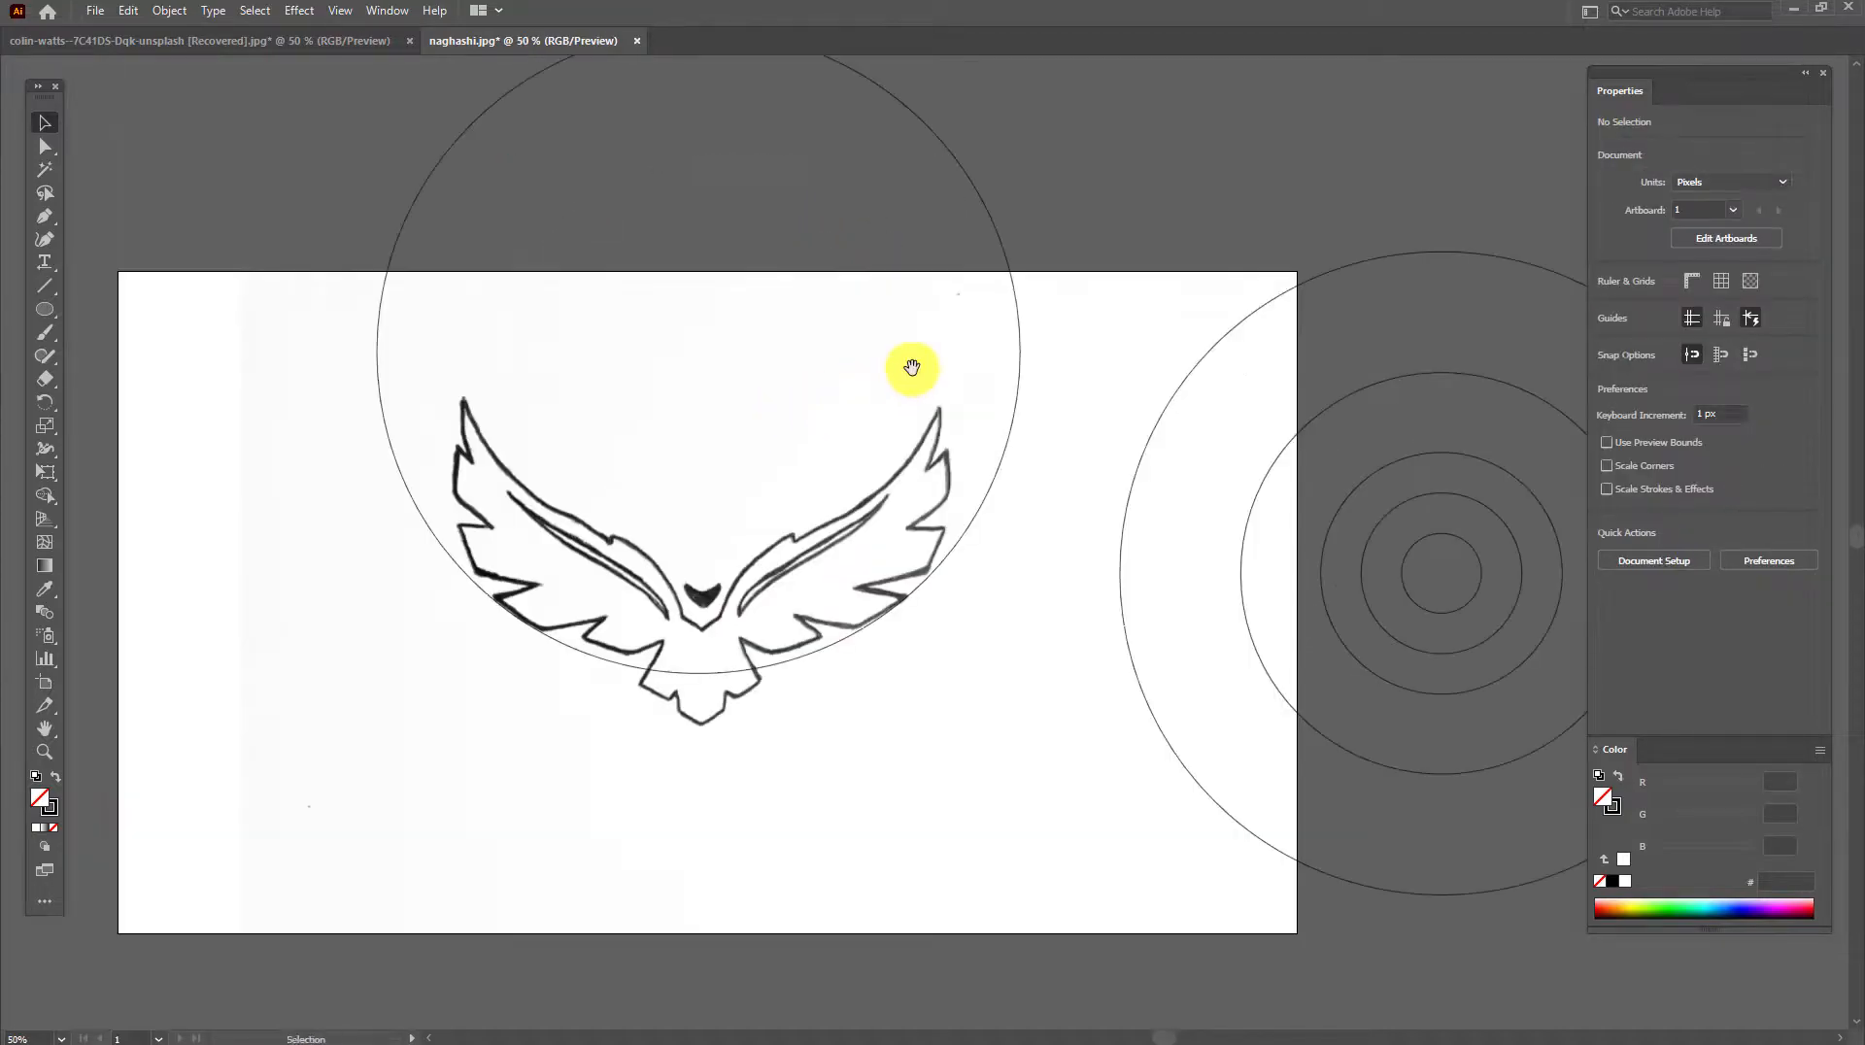
drag(912, 367, 814, 355)
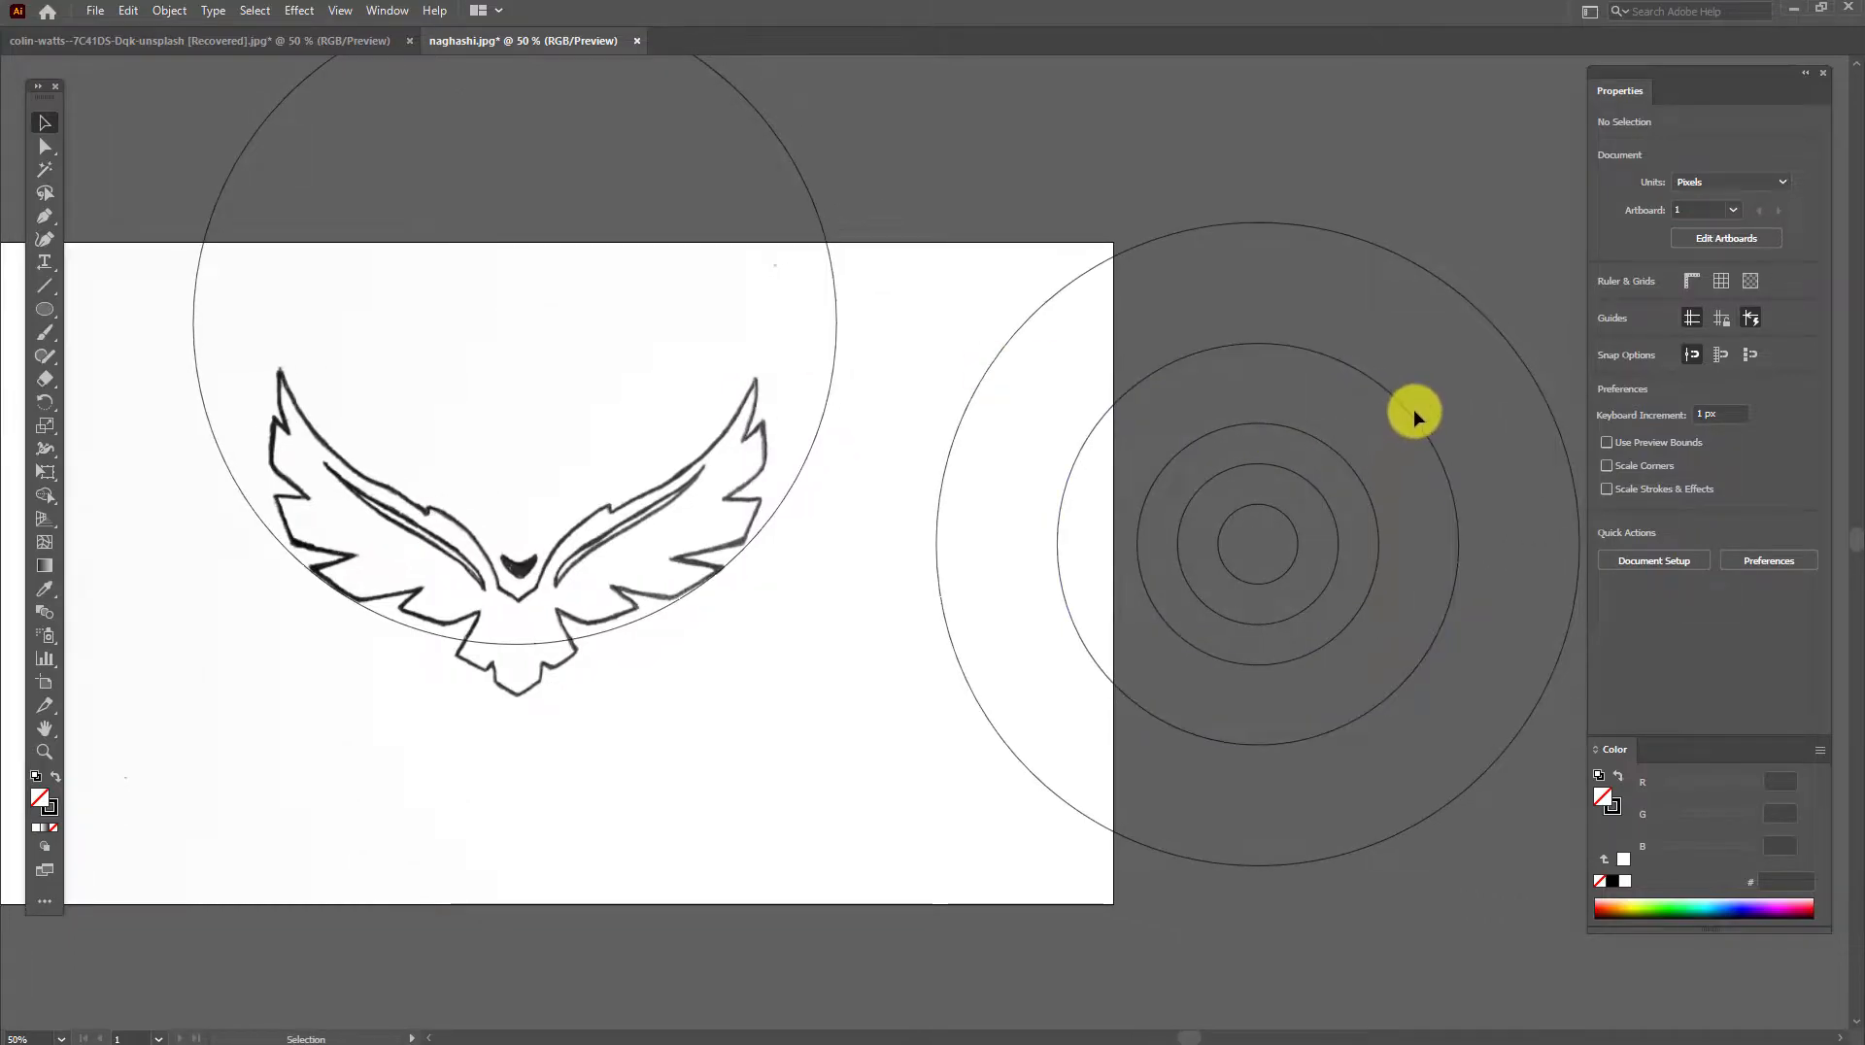
drag(1417, 418, 720, 190)
Place three overlapping copies of the 393.82 px circle over the lower half of the right wing and the tail.
drag(1357, 488, 758, 560)
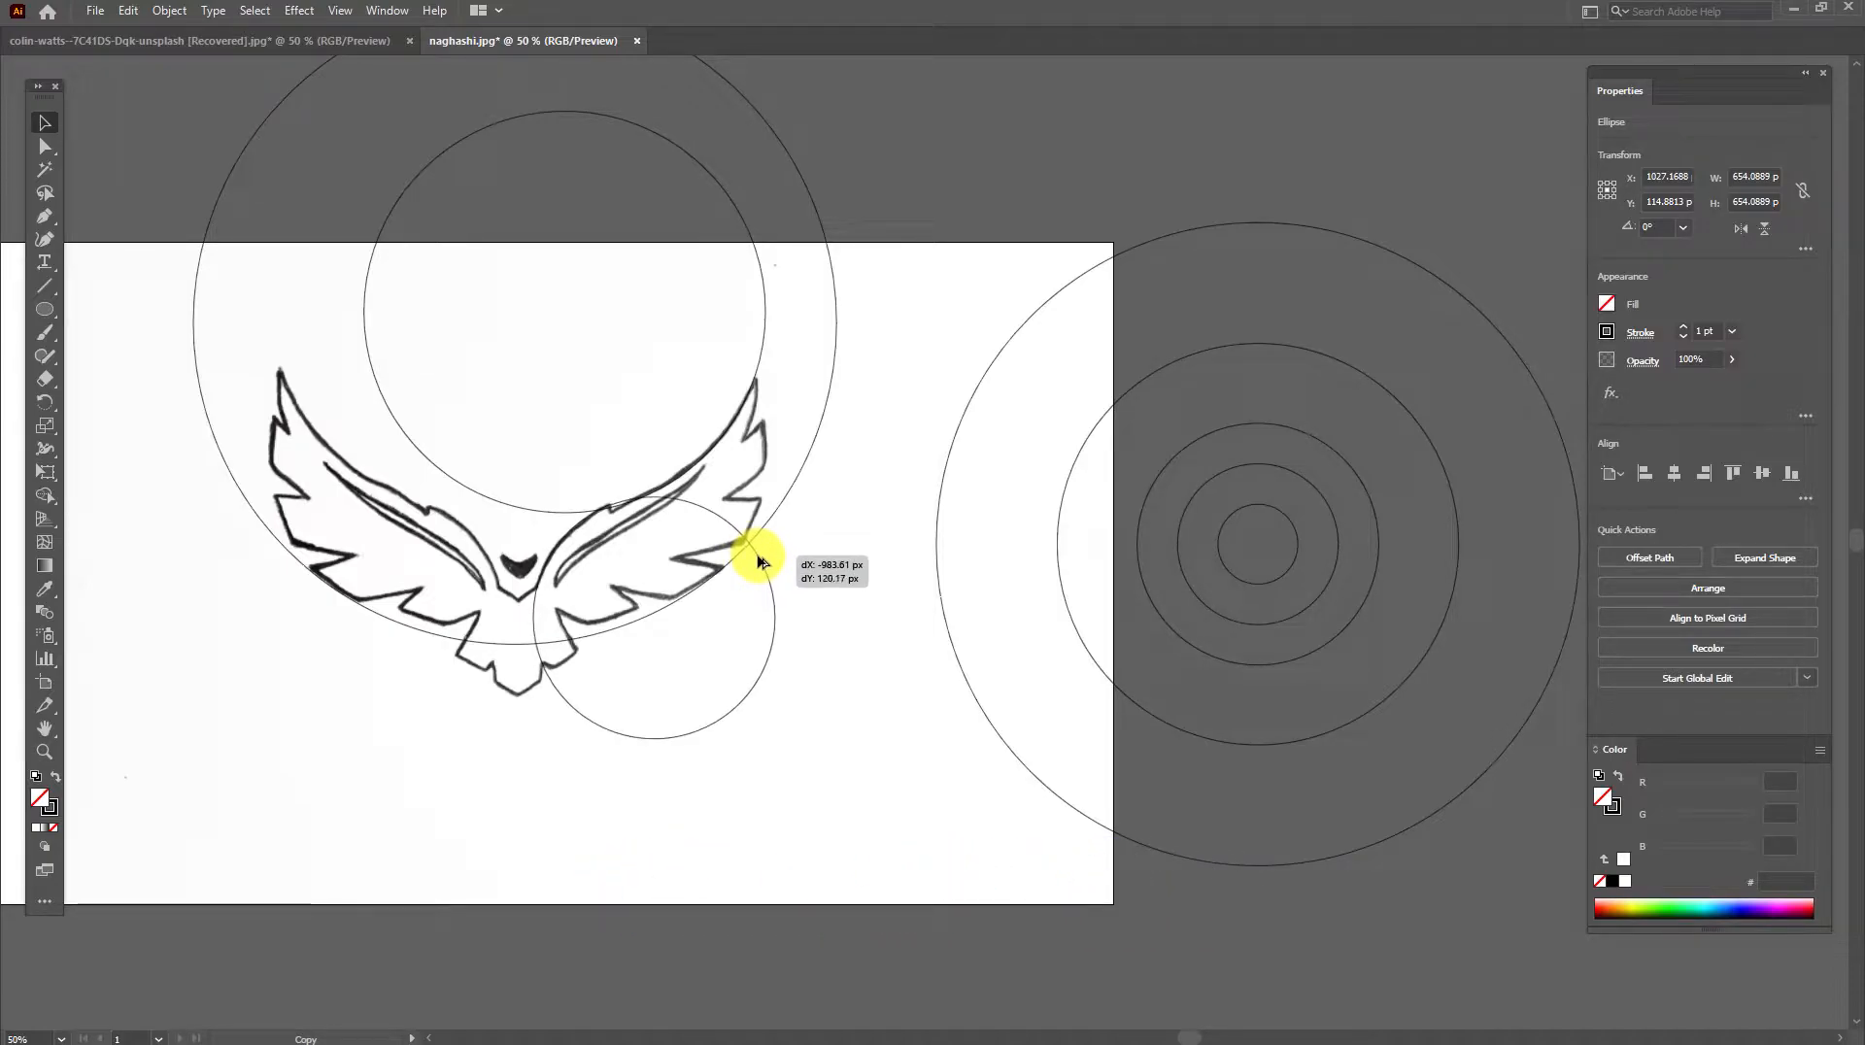
drag(759, 560, 759, 562)
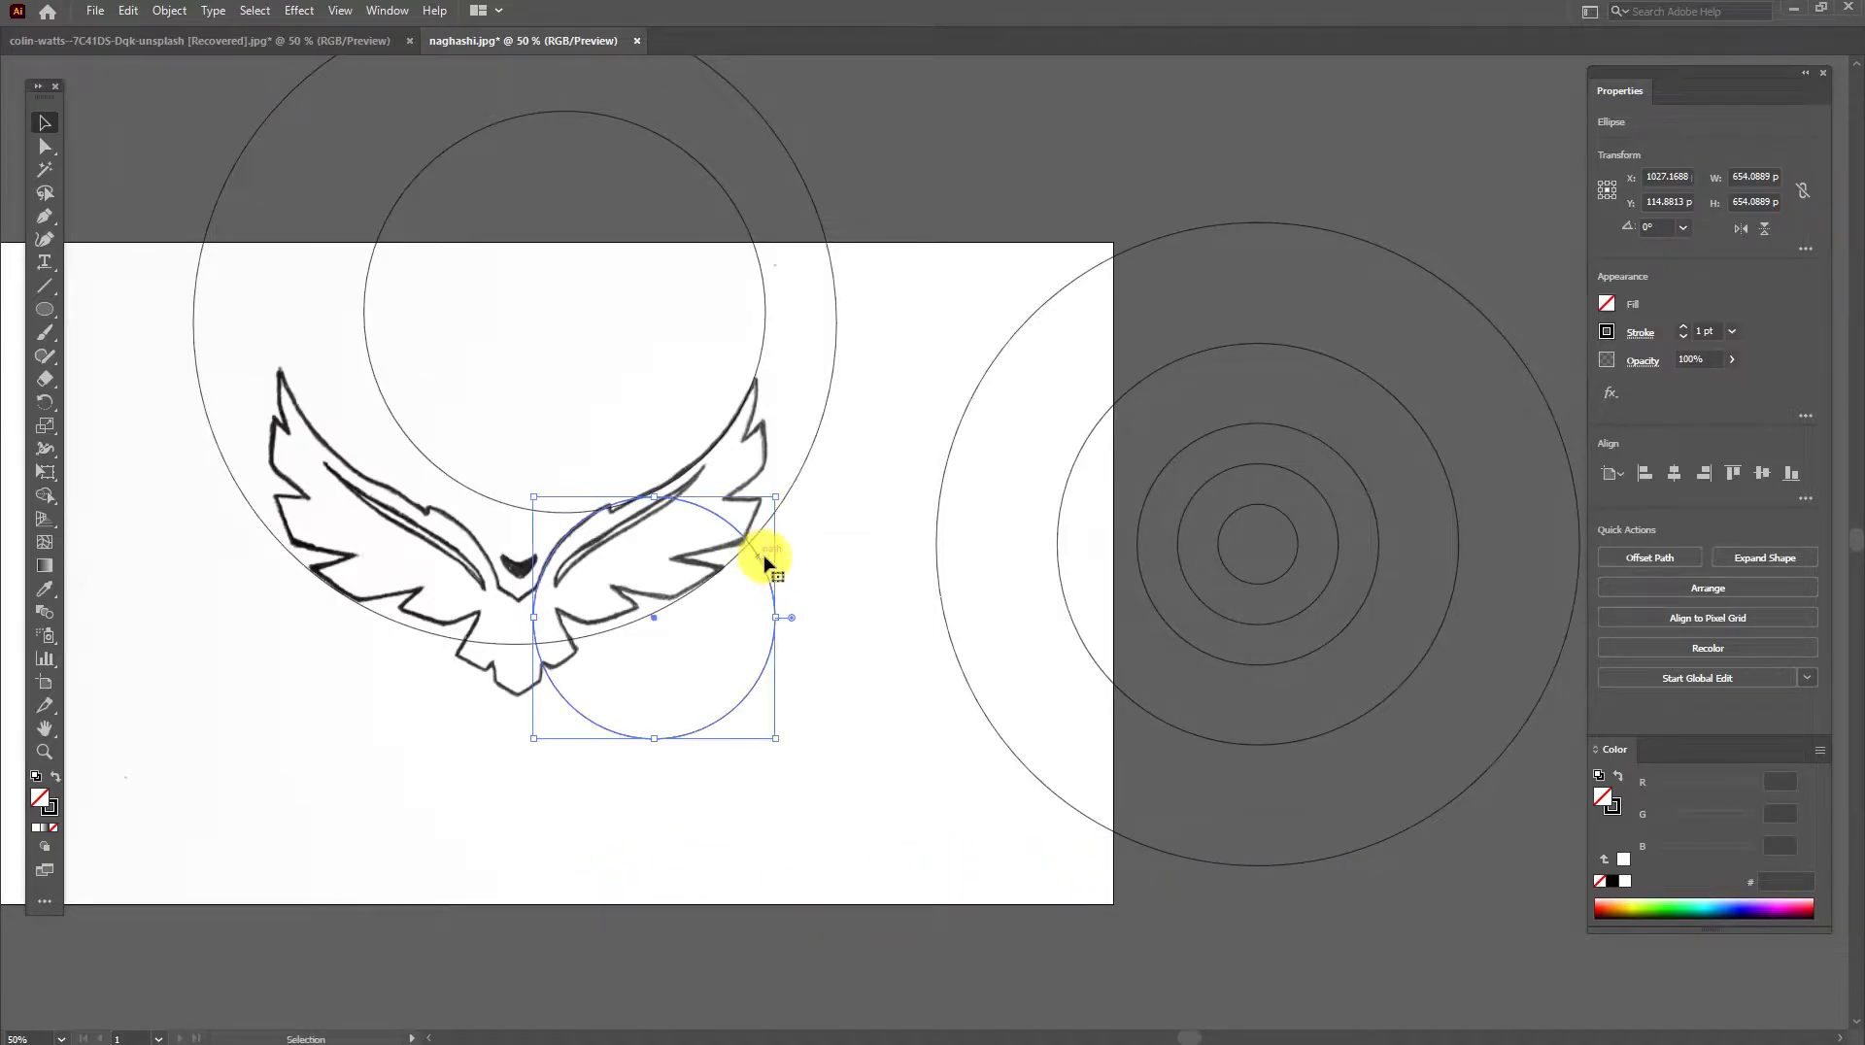
click(859, 564)
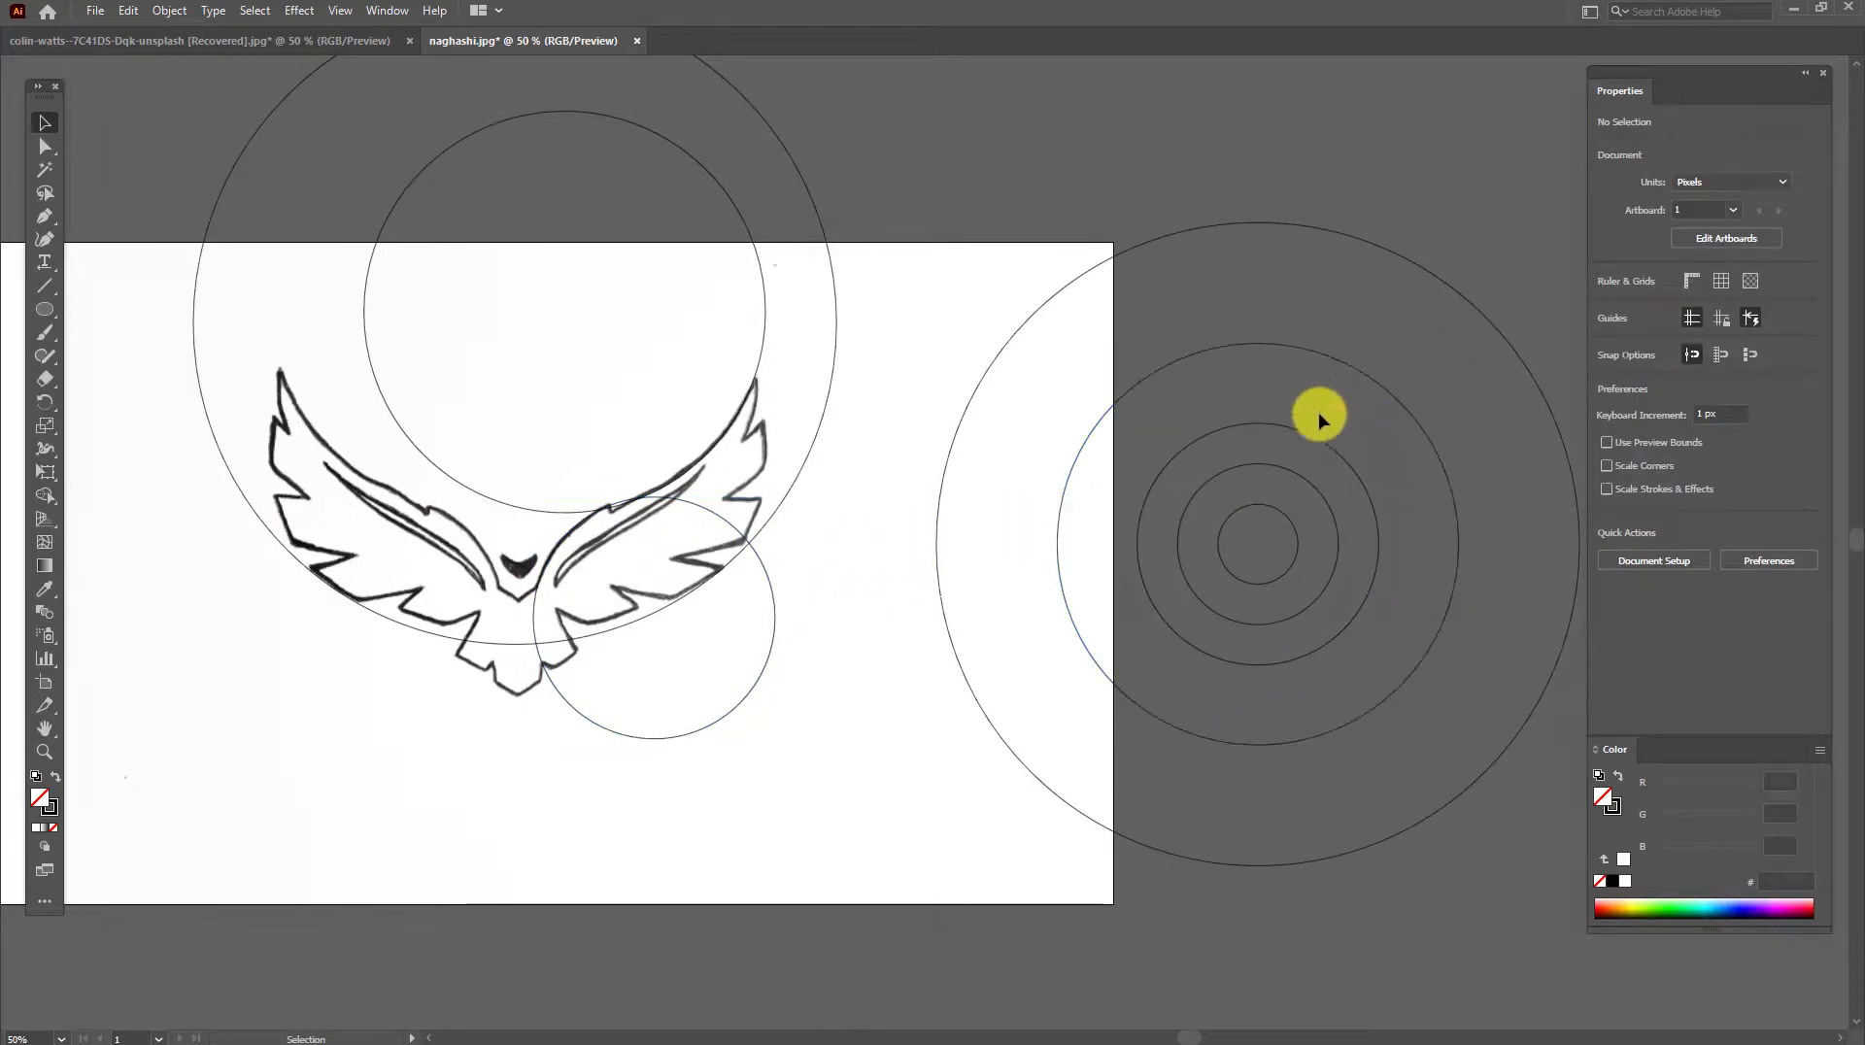
drag(1300, 437, 647, 583)
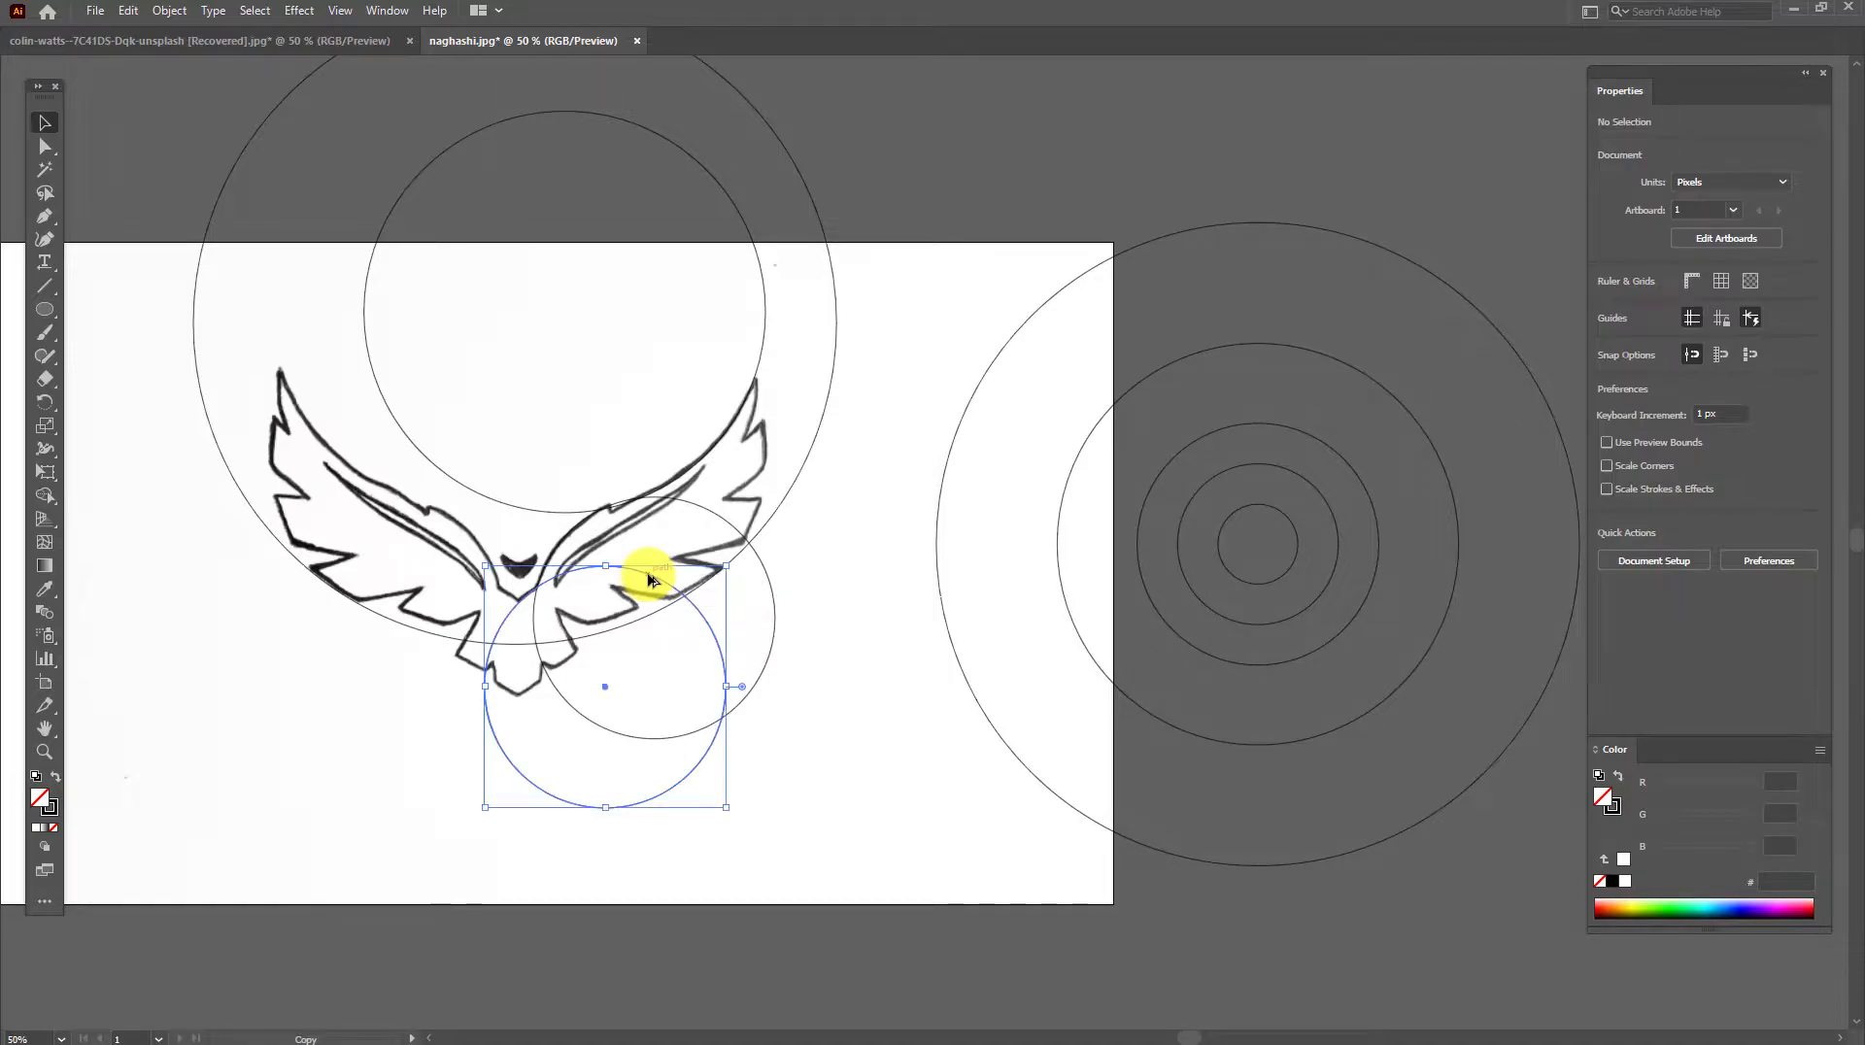
drag(1339, 457, 703, 557)
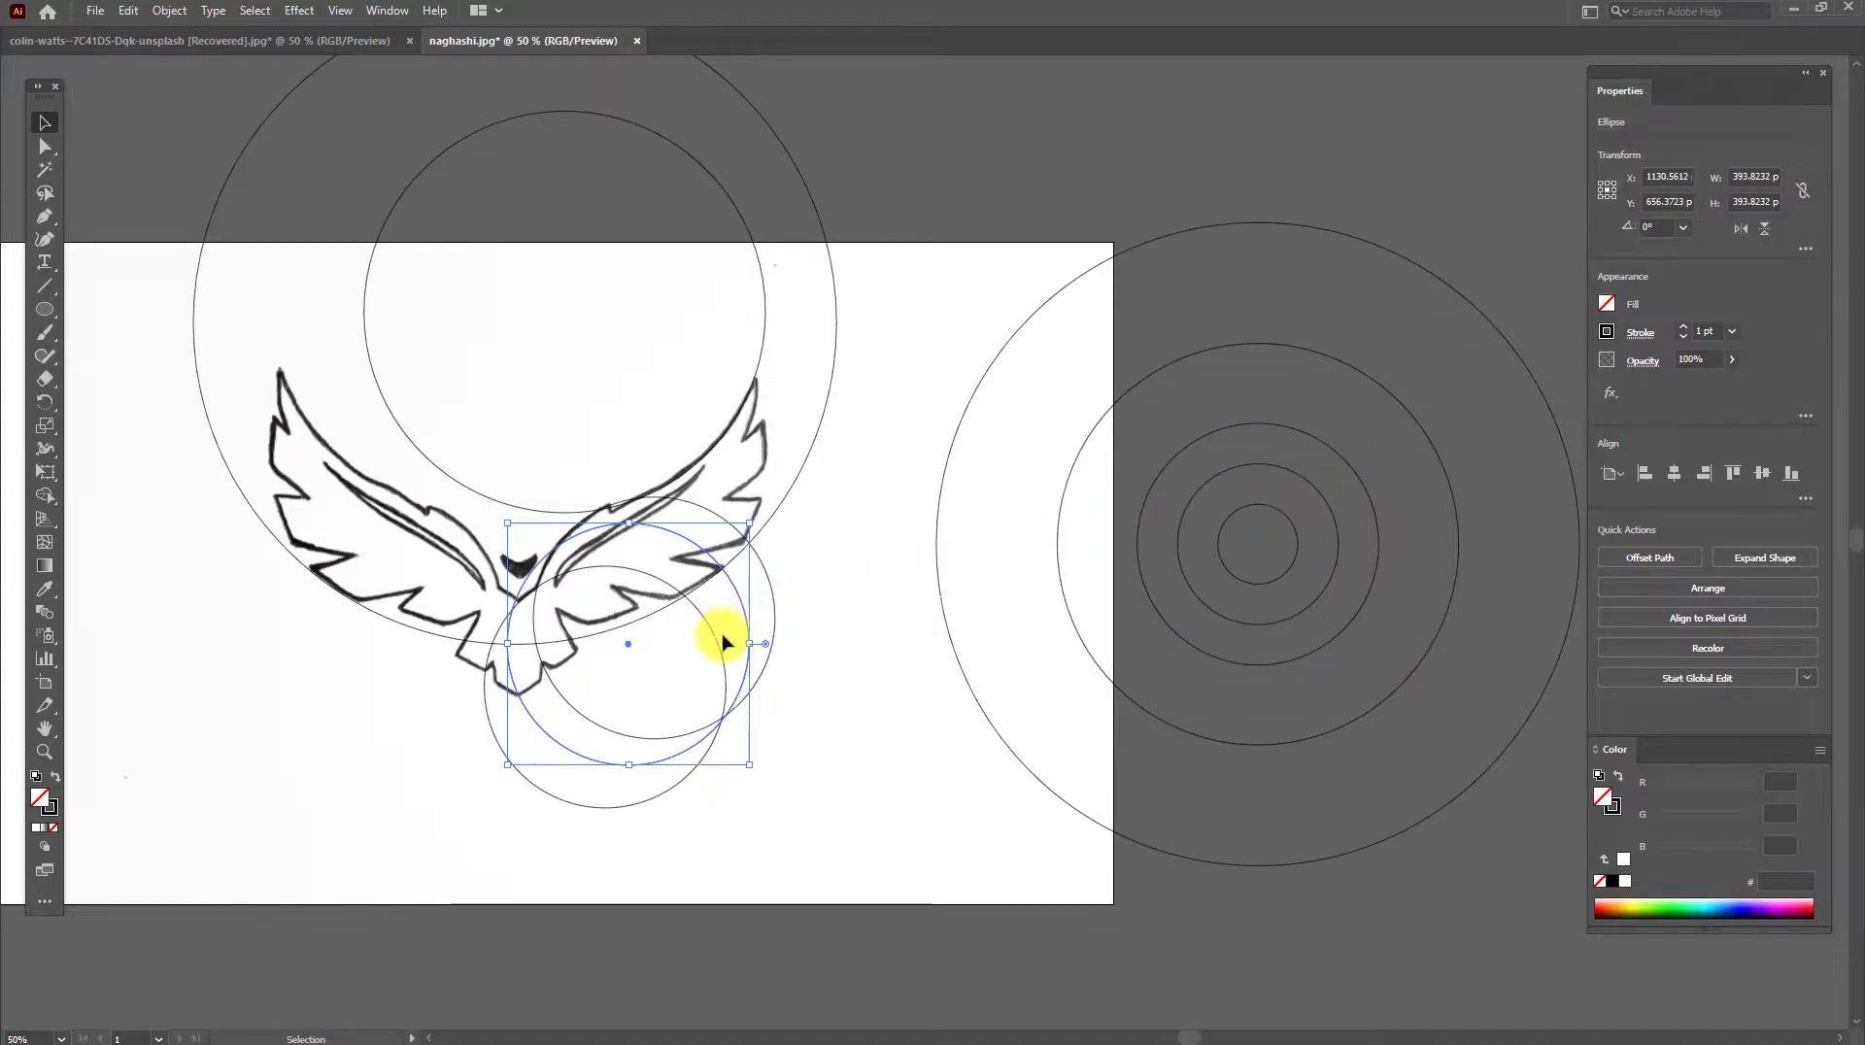
Place two more 393.82 px circle copies across the left wing and body, and one along the right wing's upper edge.
mouse_move(720, 637)
mouse_down()
mouse_move(581, 541)
mouse_move(559, 546)
mouse_move(621, 508)
mouse_move(604, 527)
mouse_up()
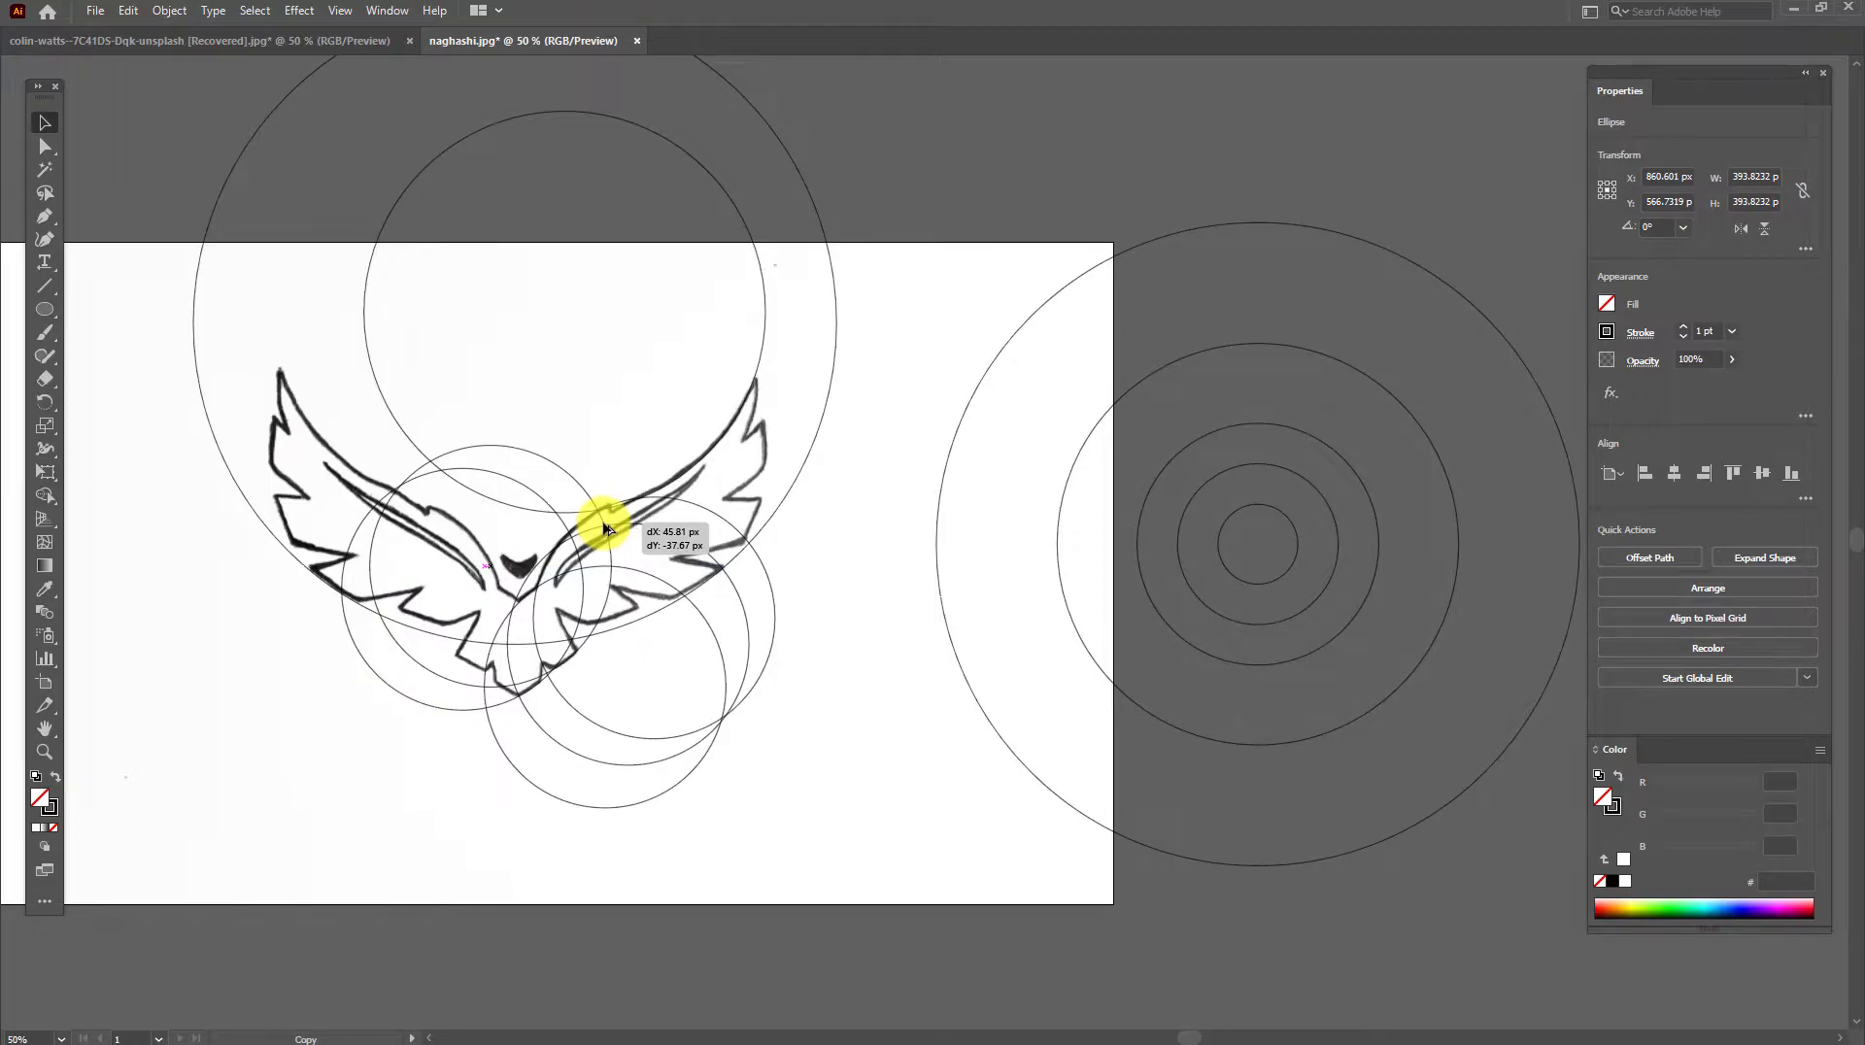
drag(604, 528, 605, 528)
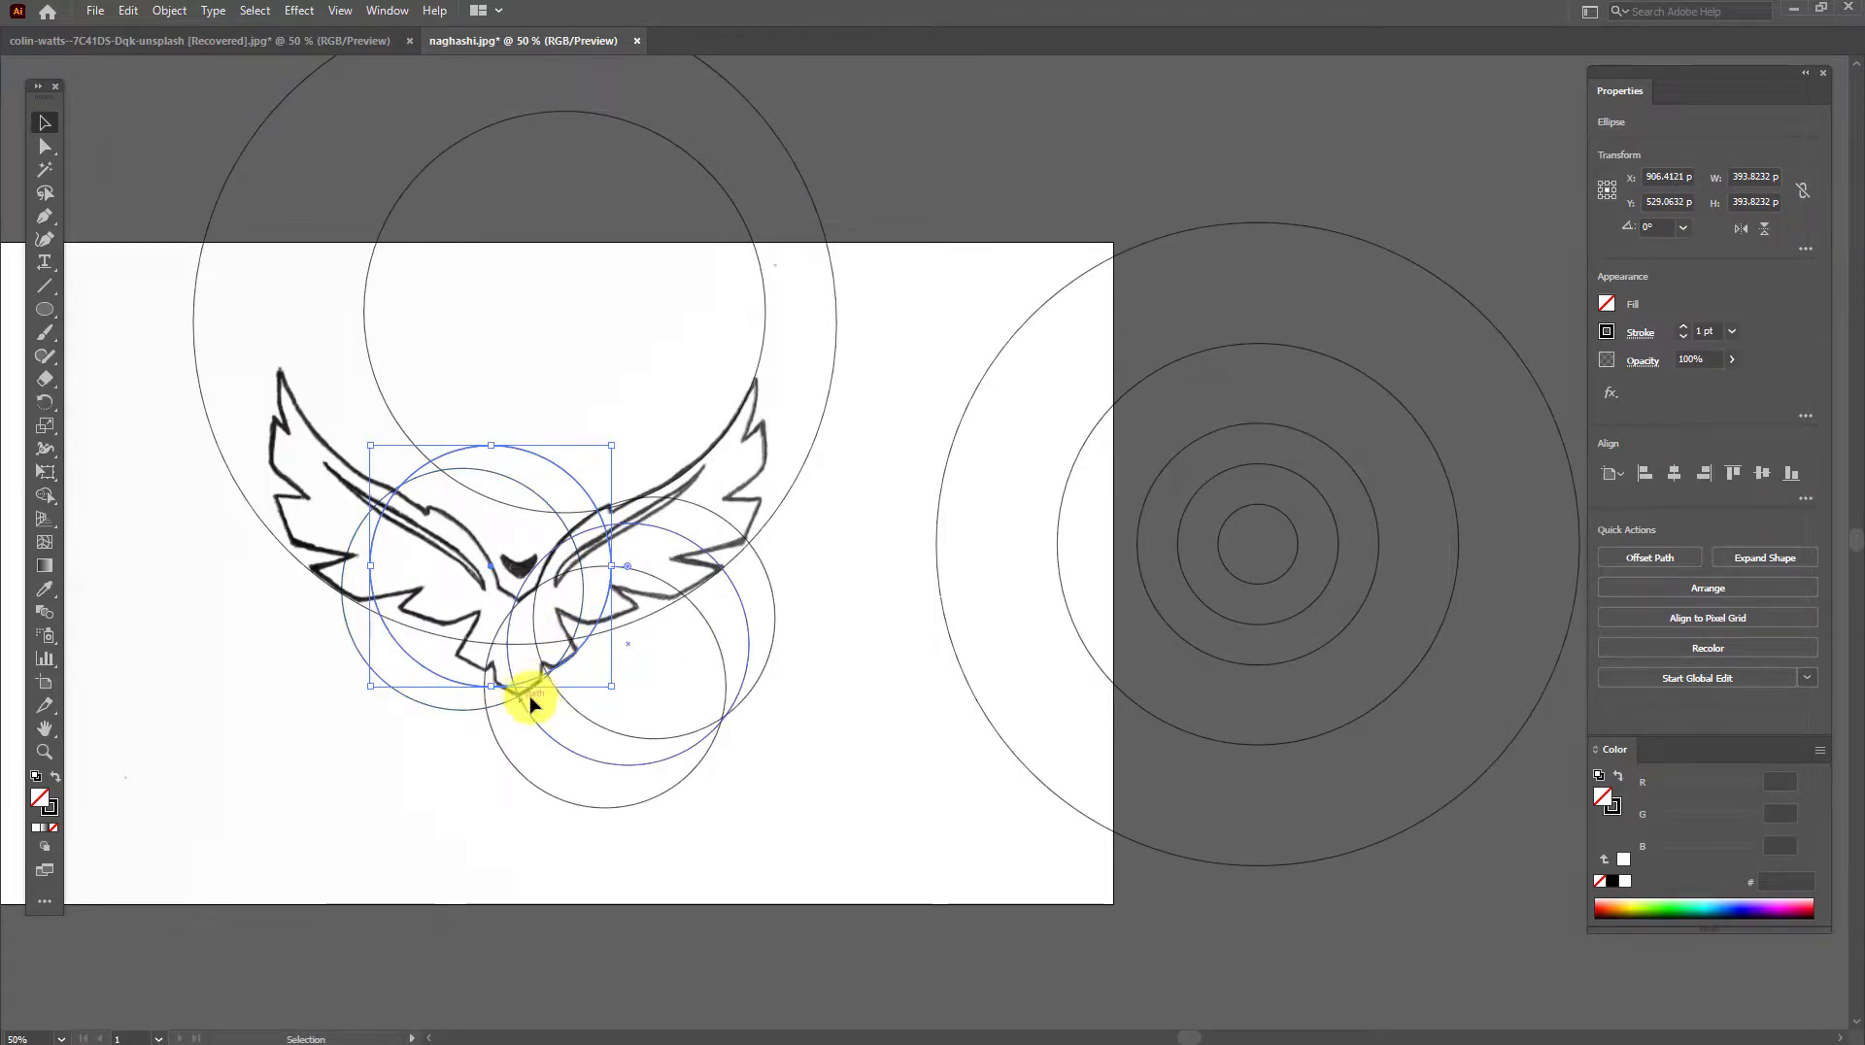
click(651, 682)
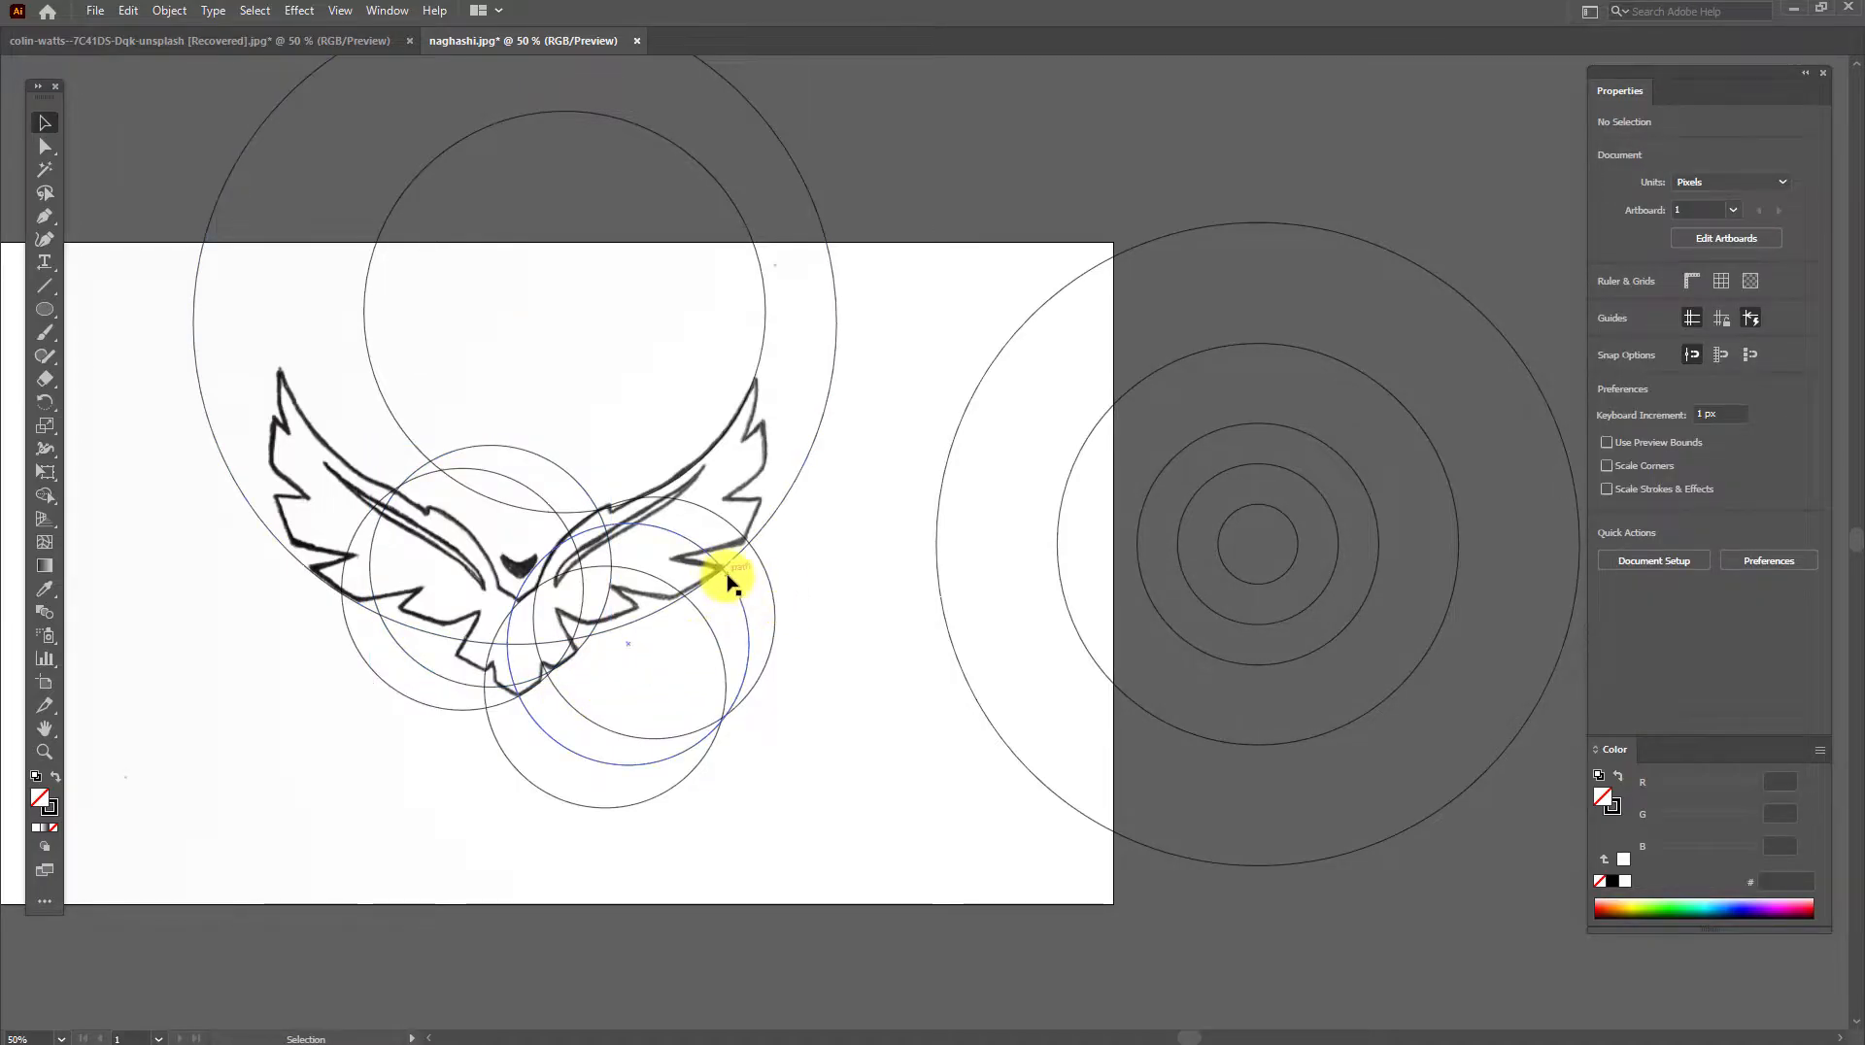
key(alt)
drag(703, 622, 774, 515)
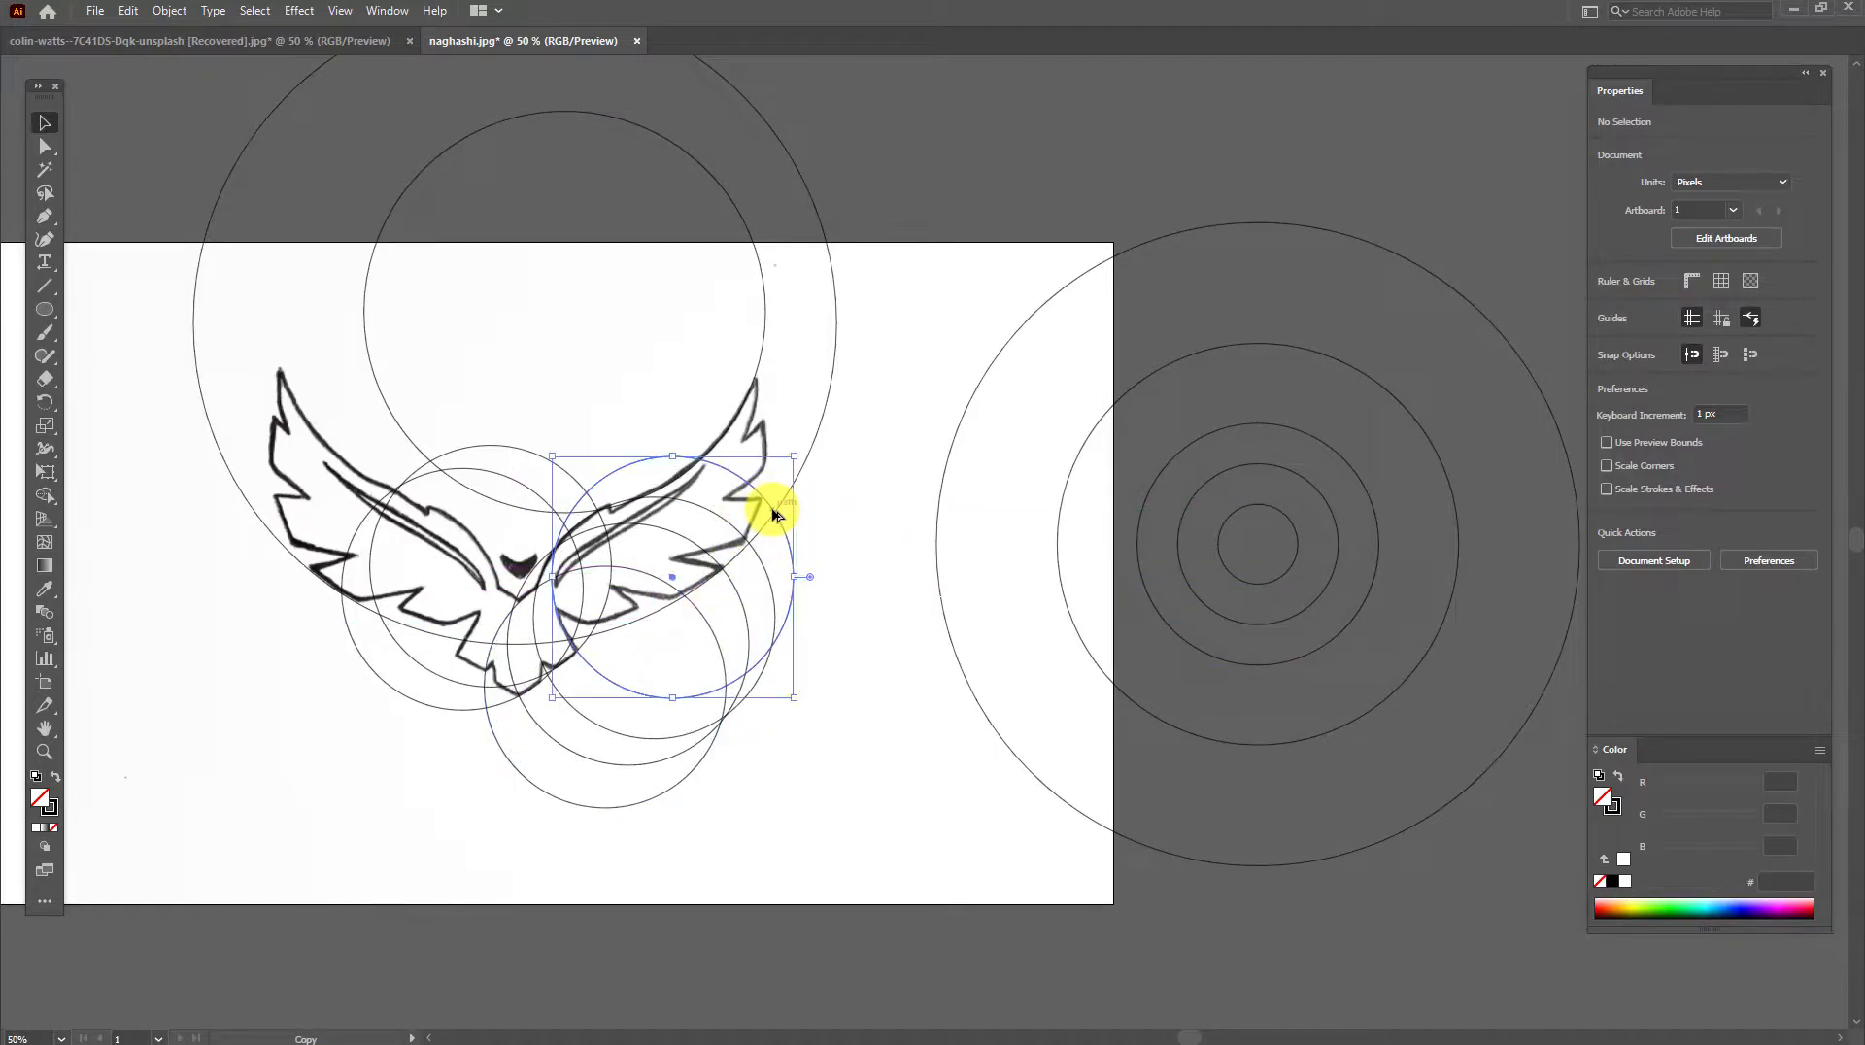
click(861, 527)
Copy the 654.09 px circle onto the sketch so its edge follows the outer side of the right wing tip.
scroll(865, 553, up, 1)
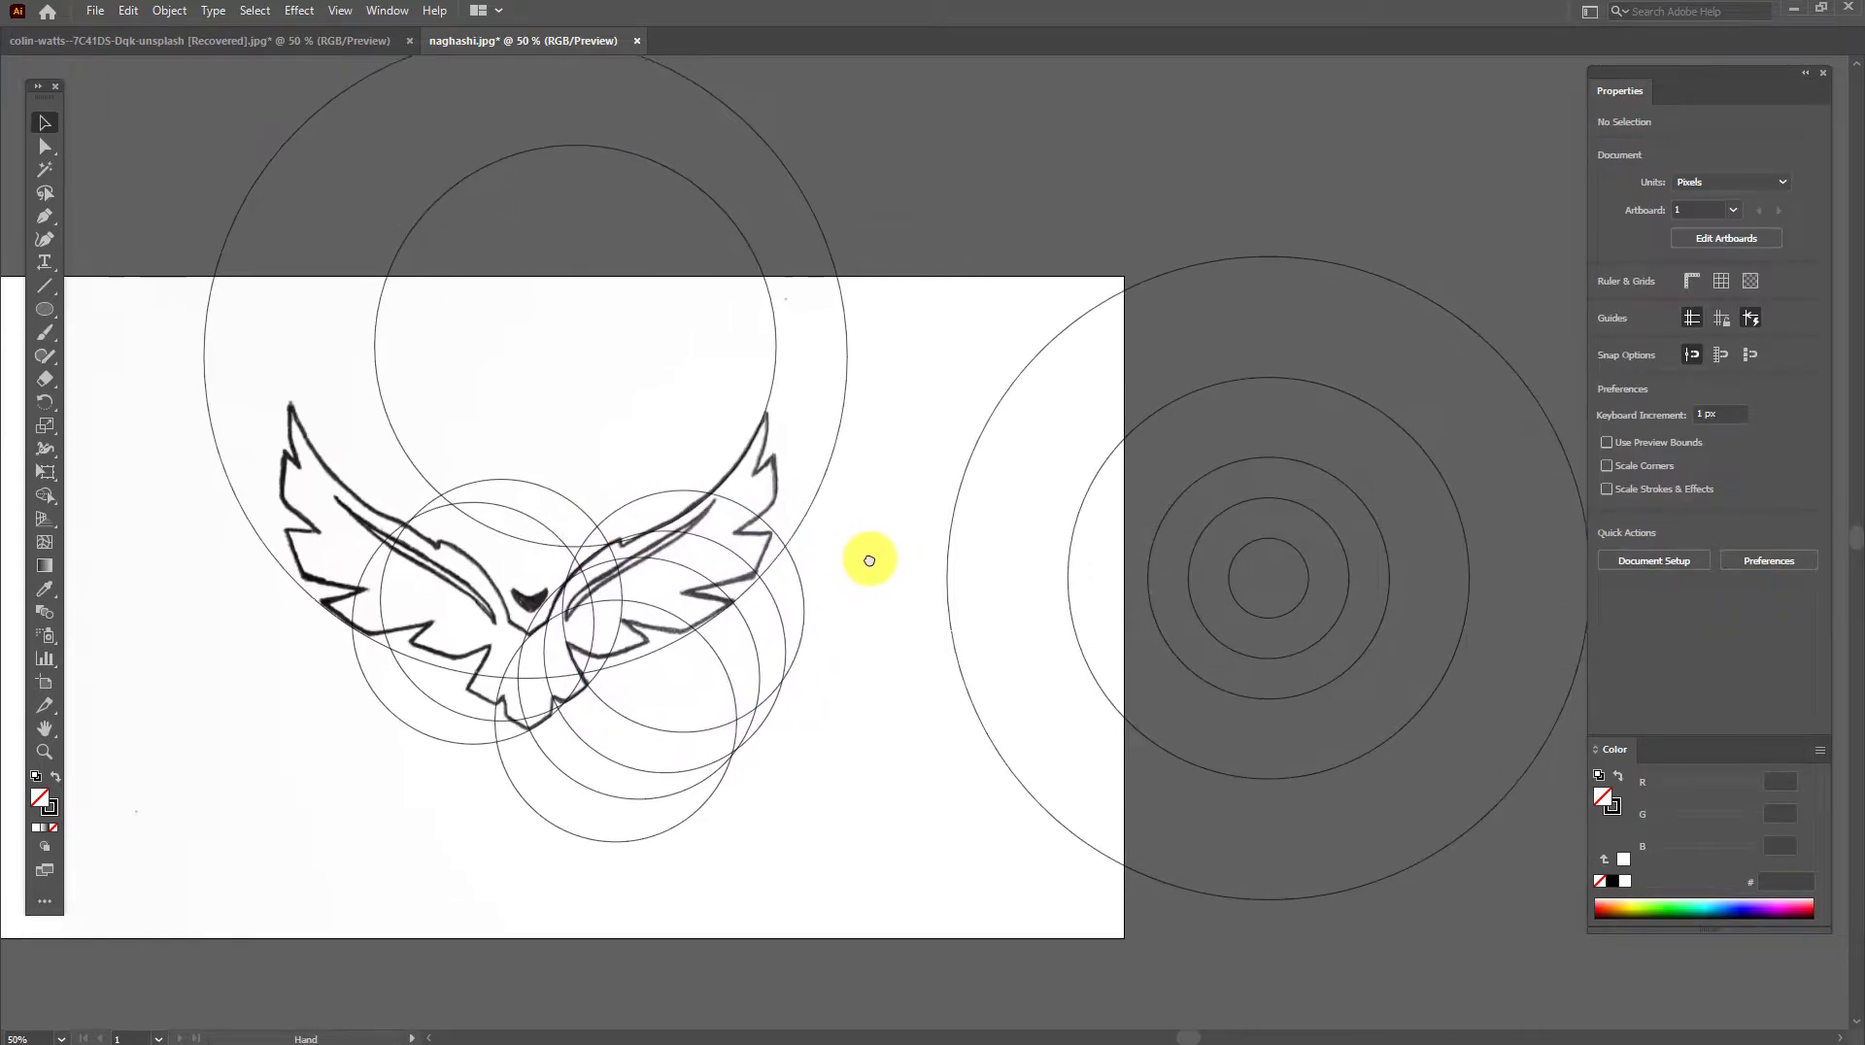
scroll(615, 590, up, 1)
drag(660, 589, 666, 554)
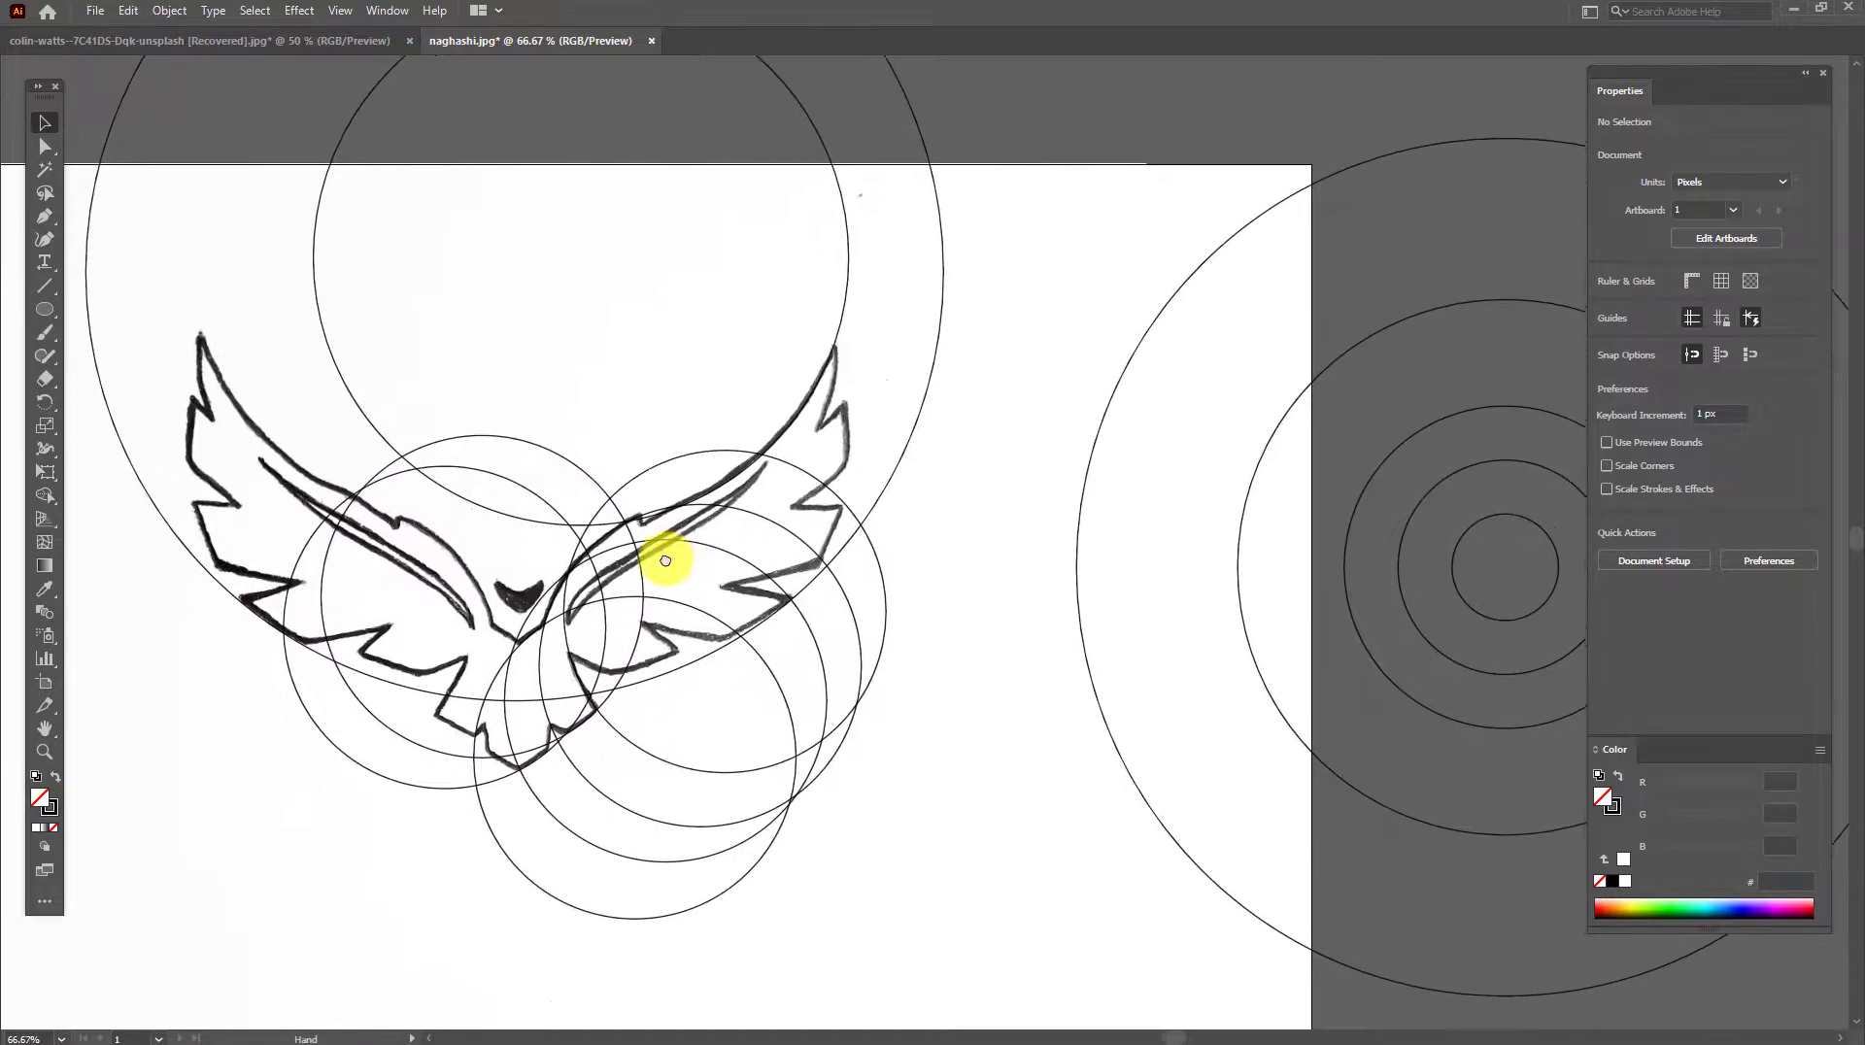
mouse_move(1528, 416)
mouse_down()
mouse_move(828, 358)
mouse_move(741, 308)
mouse_move(1528, 415)
mouse_up()
drag(1324, 362, 1039, 276)
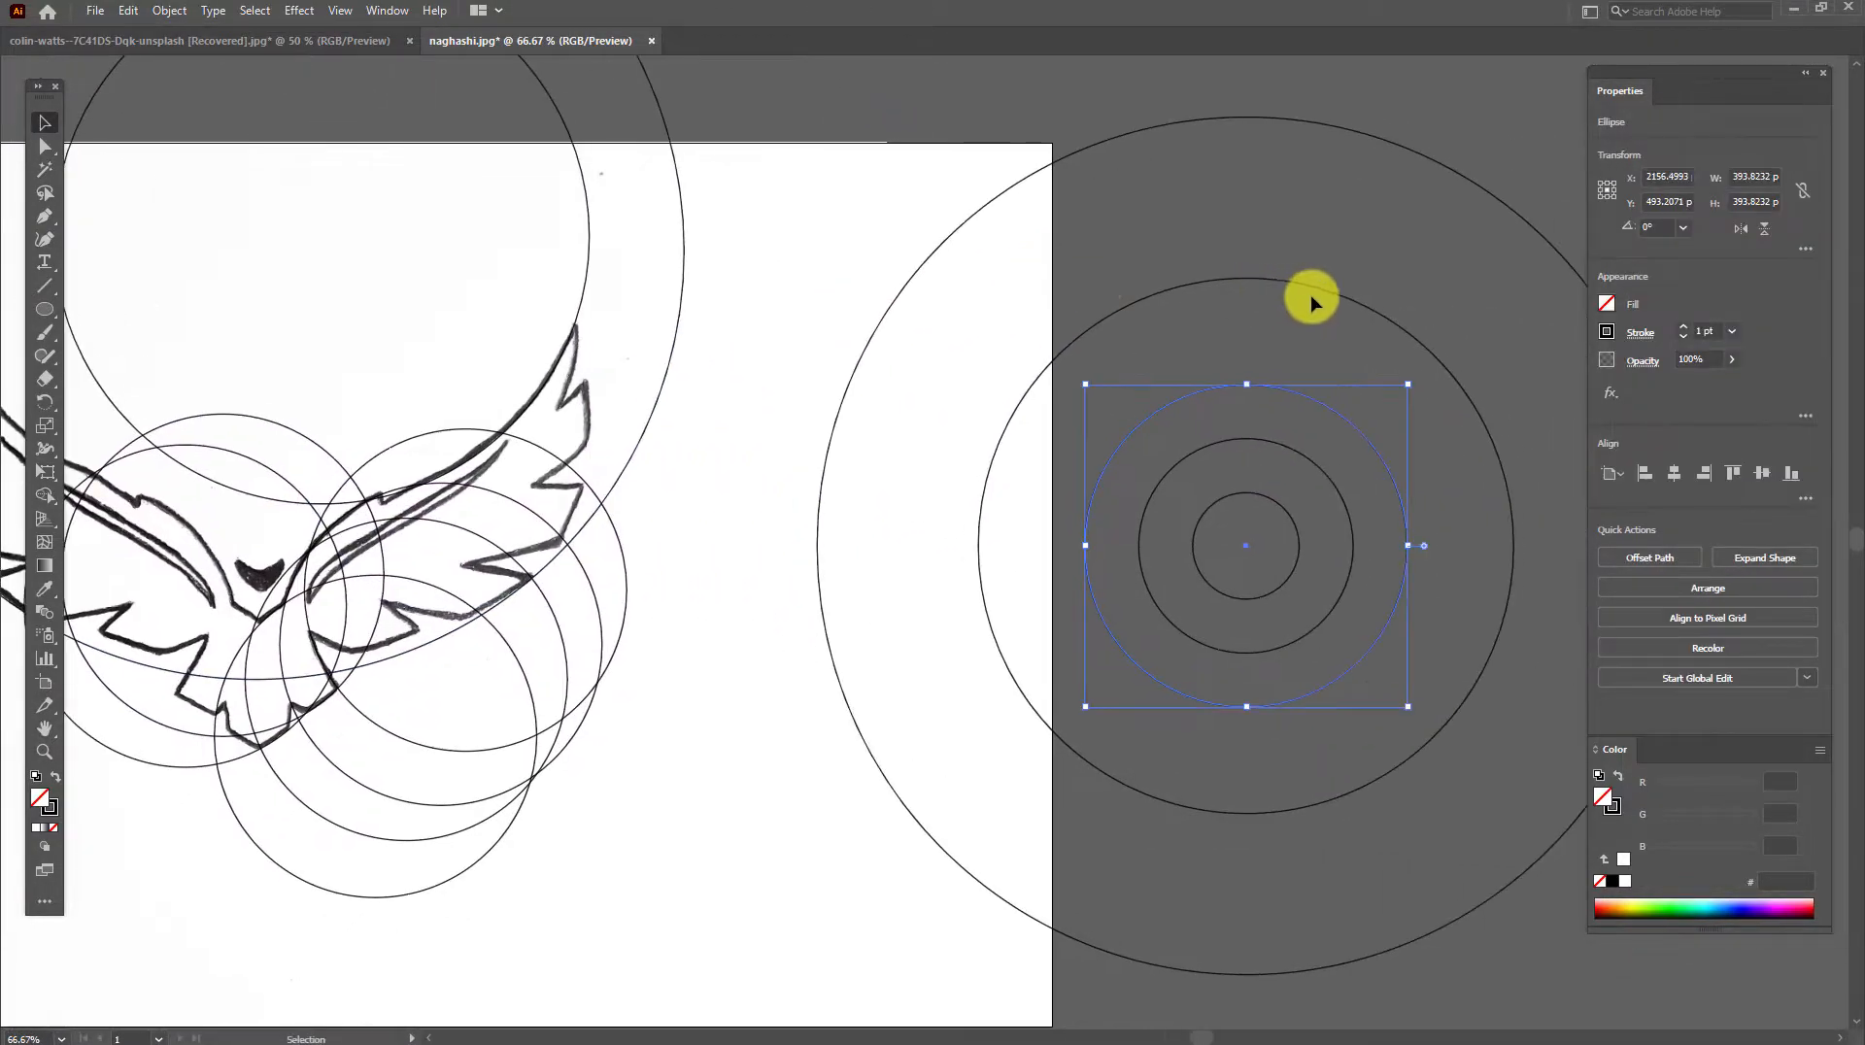
drag(1315, 291, 395, 153)
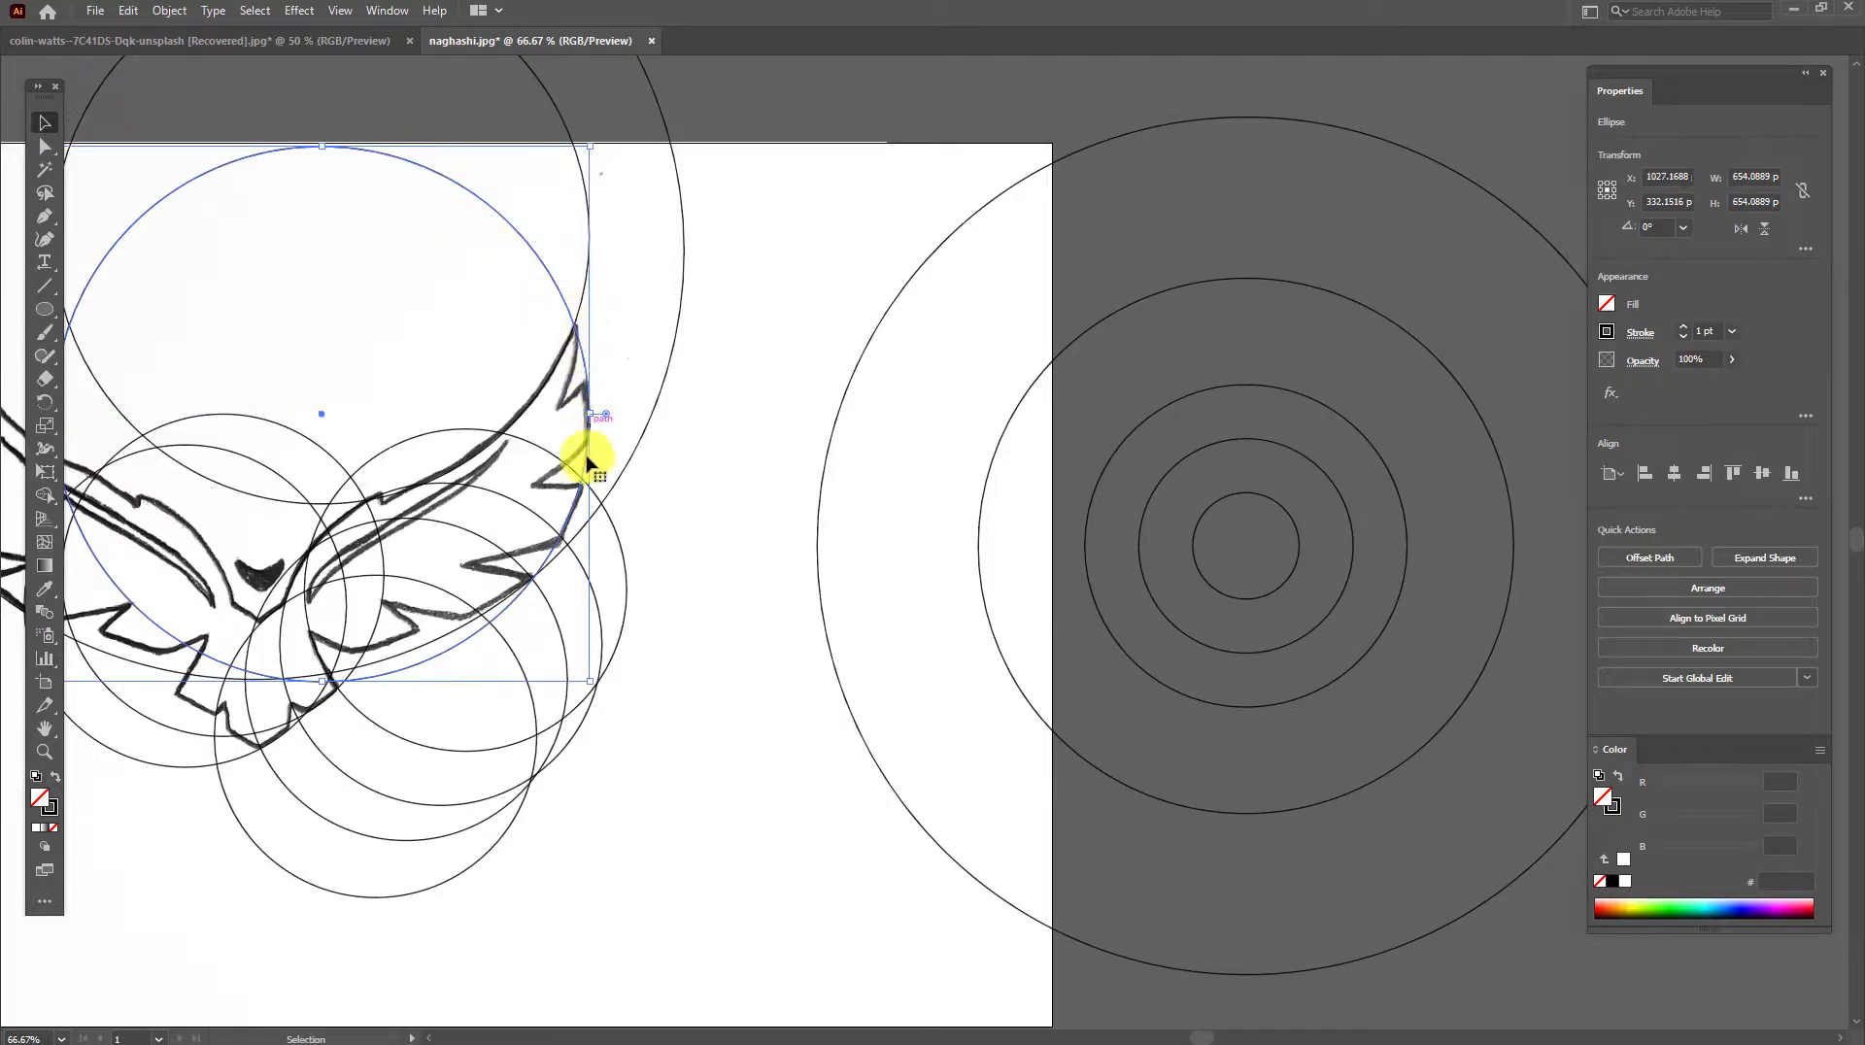
click(695, 491)
Select all circles over the sketch and remove the excess regions outside the right wing and tail with Shape Builder.
drag(666, 508, 1029, 471)
mouse_move(1052, 354)
mouse_down()
mouse_move(774, 570)
mouse_move(471, 884)
mouse_up()
click(44, 496)
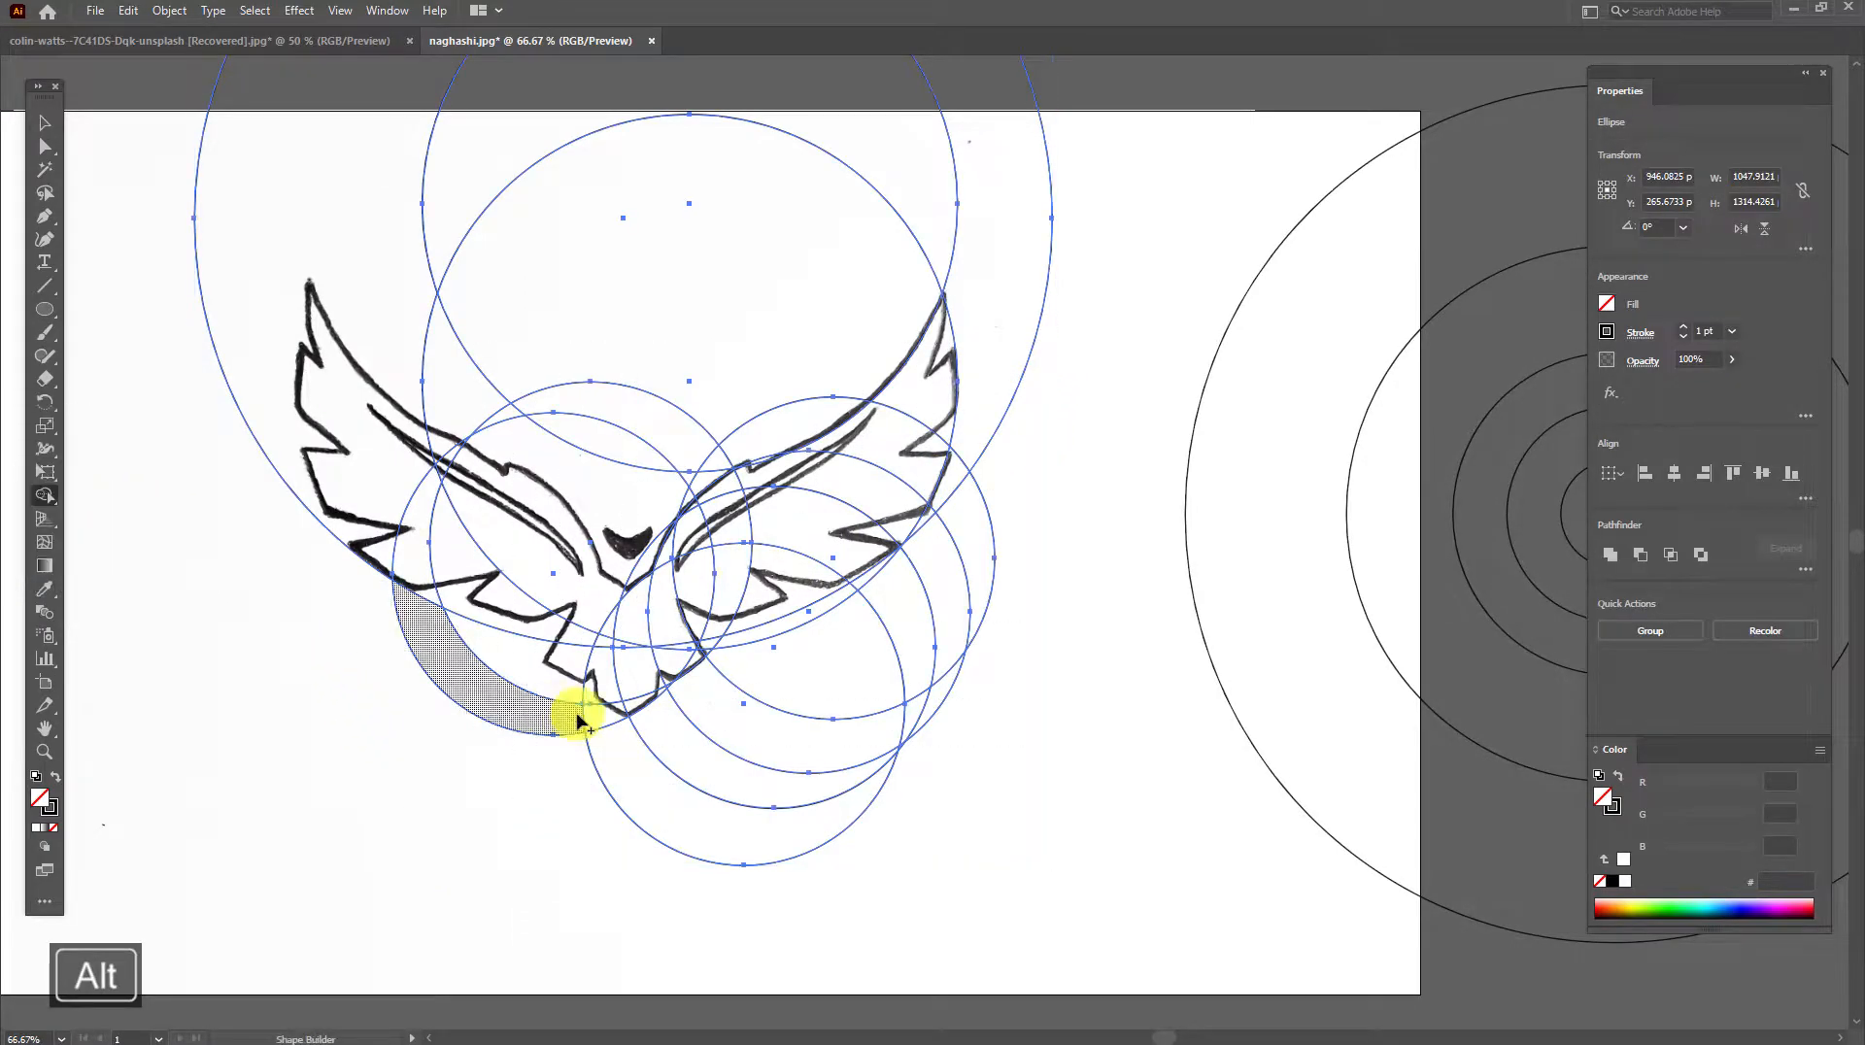
mouse_move(575, 829)
mouse_down()
mouse_move(891, 612)
mouse_move(1041, 479)
mouse_up()
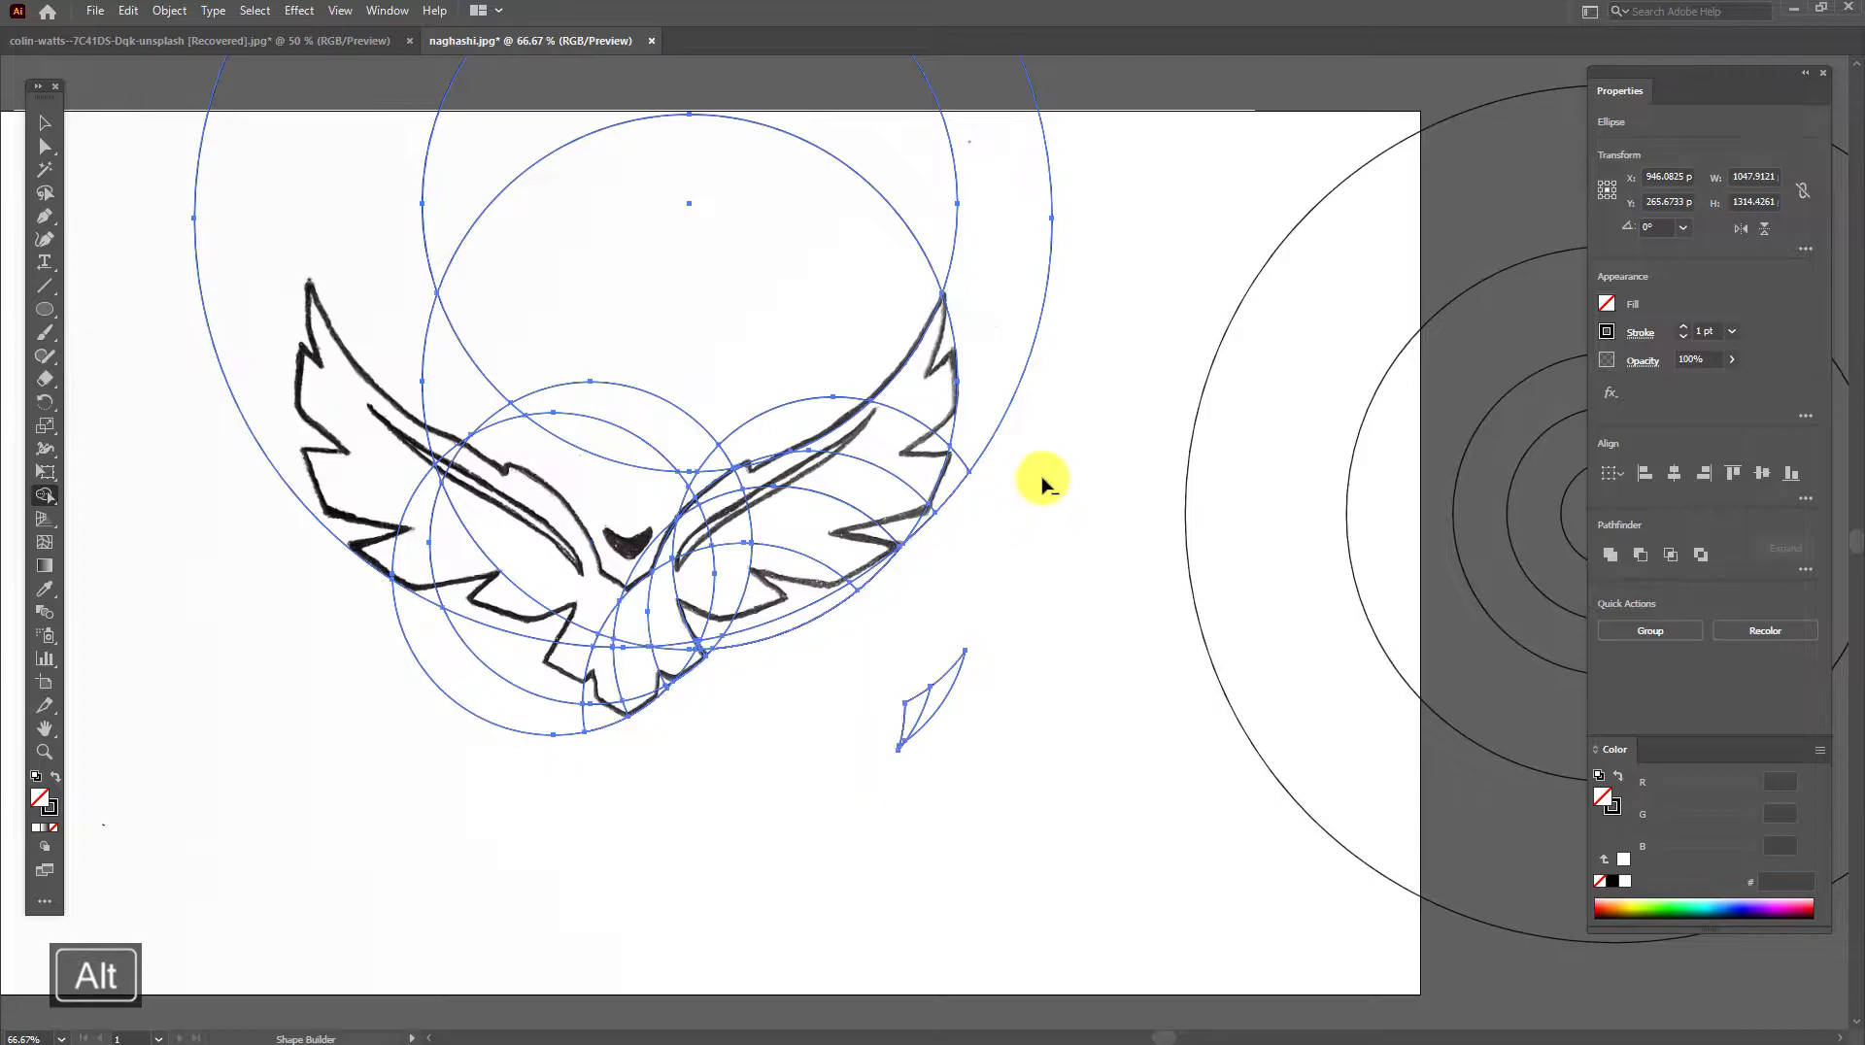
mouse_move(903, 262)
mouse_down()
mouse_move(861, 266)
mouse_move(573, 445)
mouse_move(491, 528)
mouse_move(411, 678)
mouse_move(515, 422)
mouse_move(503, 746)
mouse_move(604, 714)
mouse_up()
alt+click(481, 359)
alt+click(932, 700)
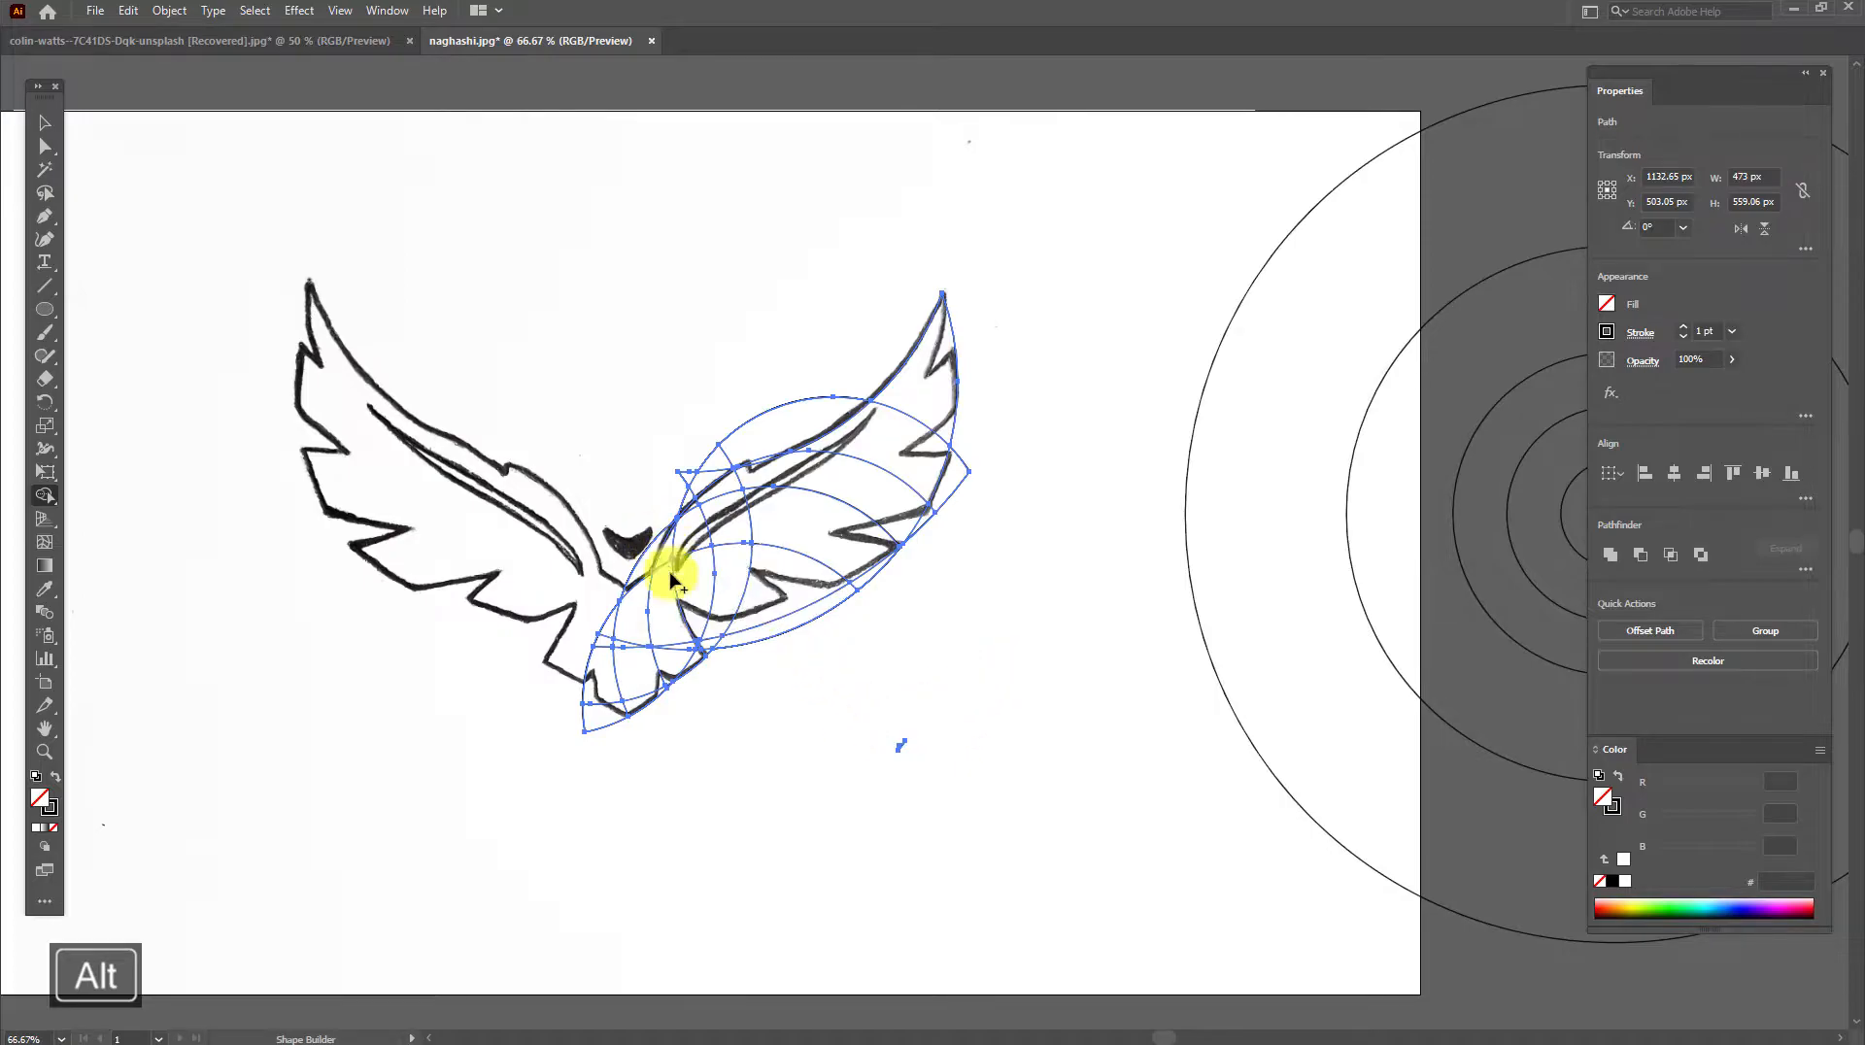
alt+click(899, 746)
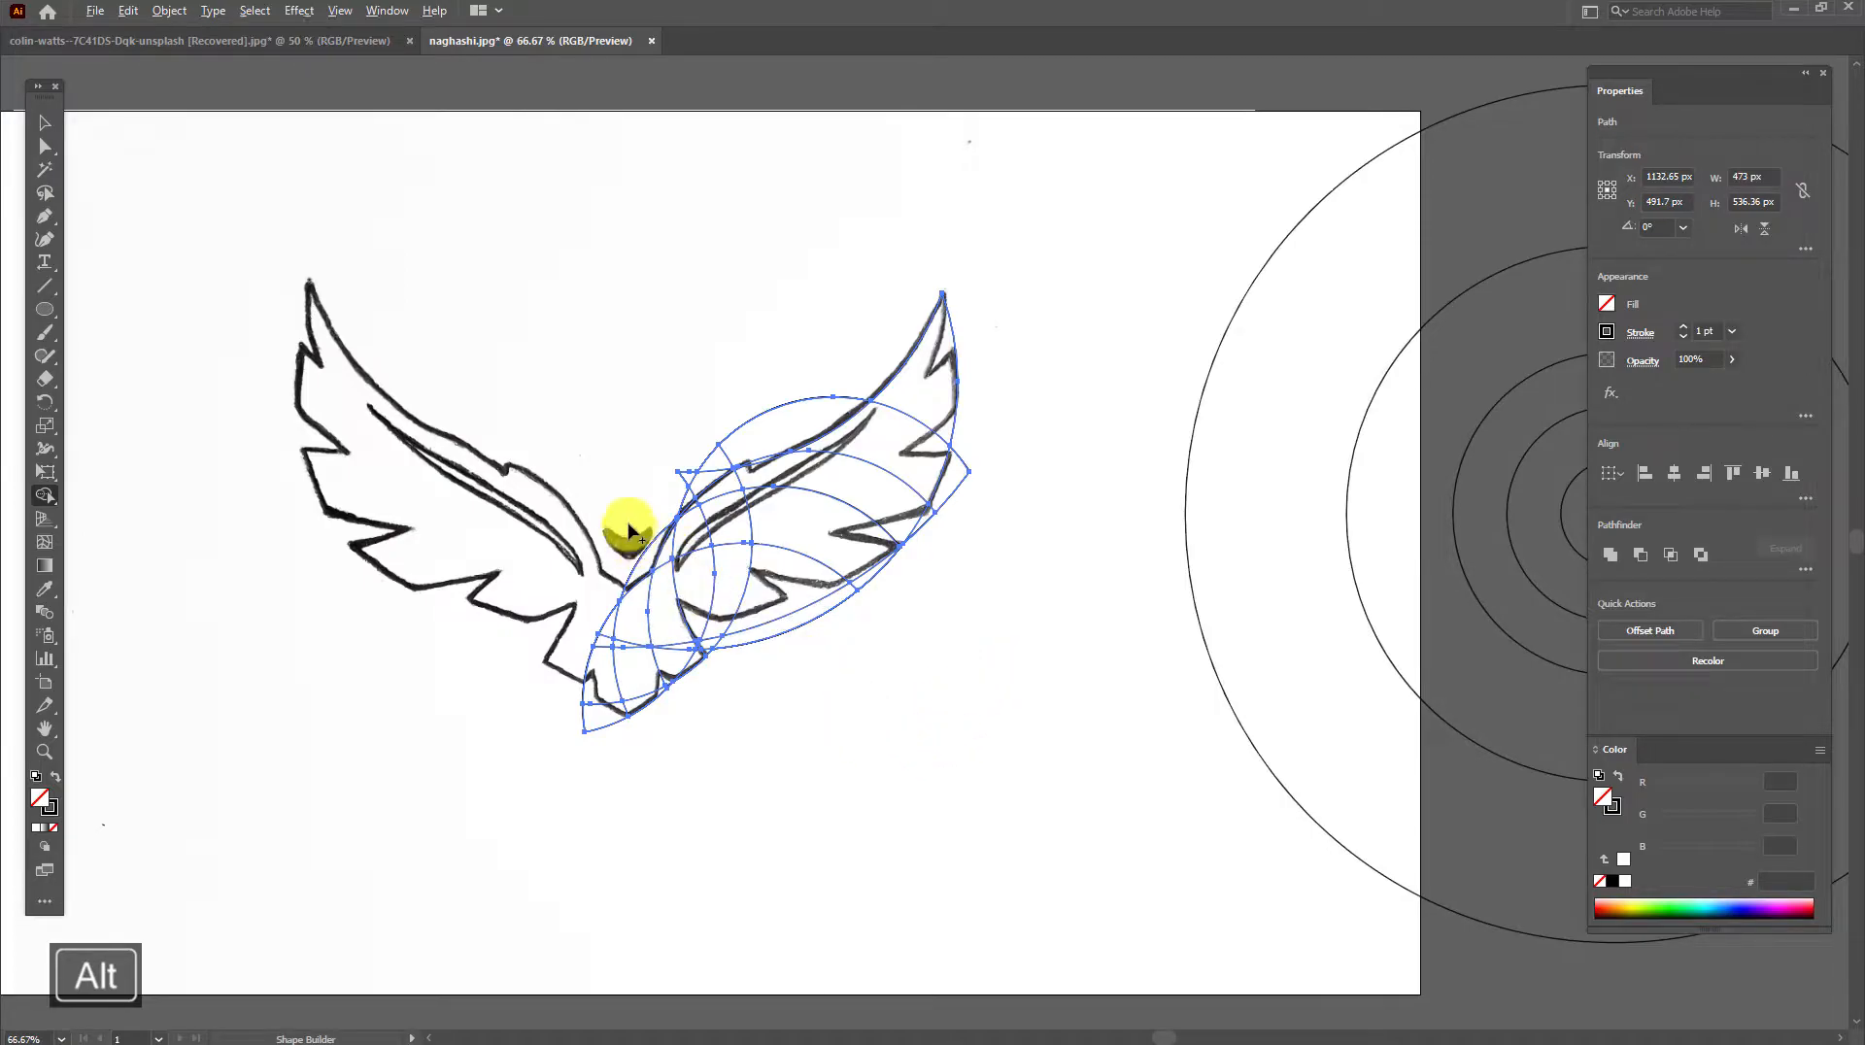
Merge the right wing's inner regions into one shape with Shape Builder and remove the leftover slivers around its outline and the tail.
drag(612, 764, 612, 610)
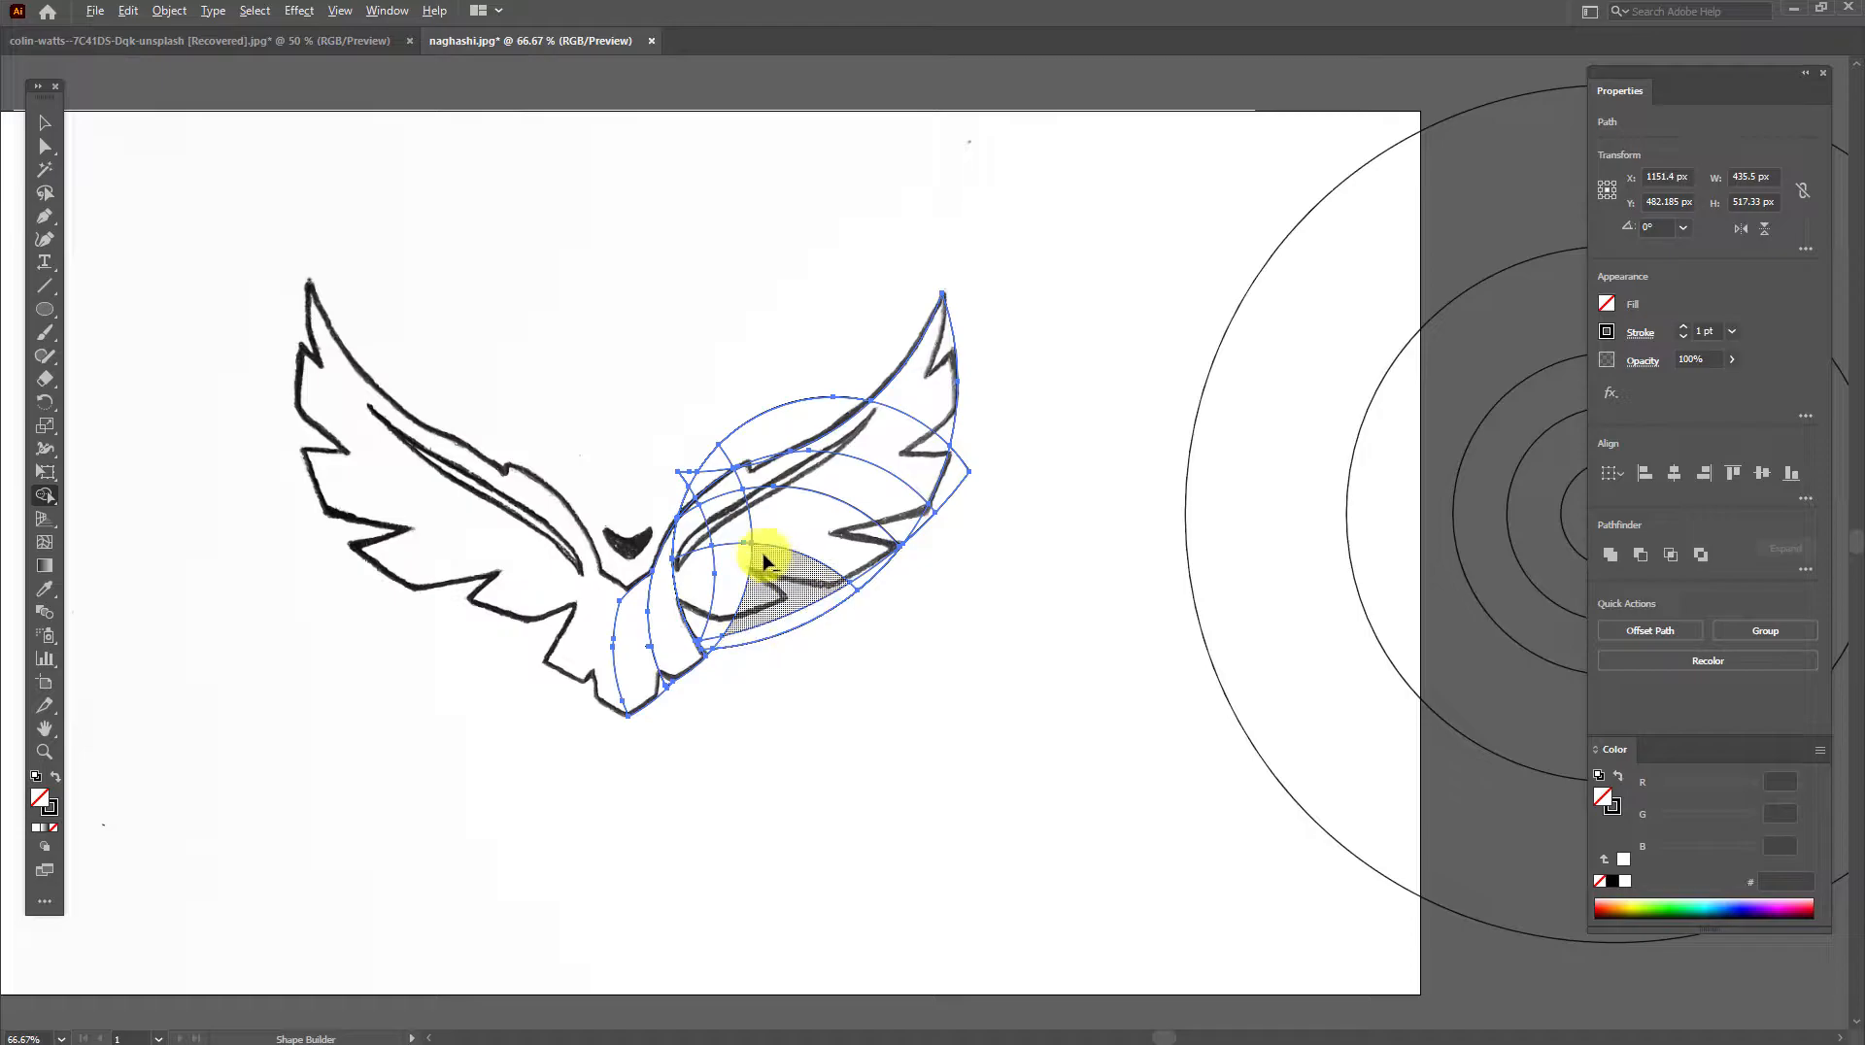
mouse_move(920, 372)
mouse_down()
mouse_move(694, 521)
mouse_move(771, 524)
mouse_move(666, 716)
mouse_up()
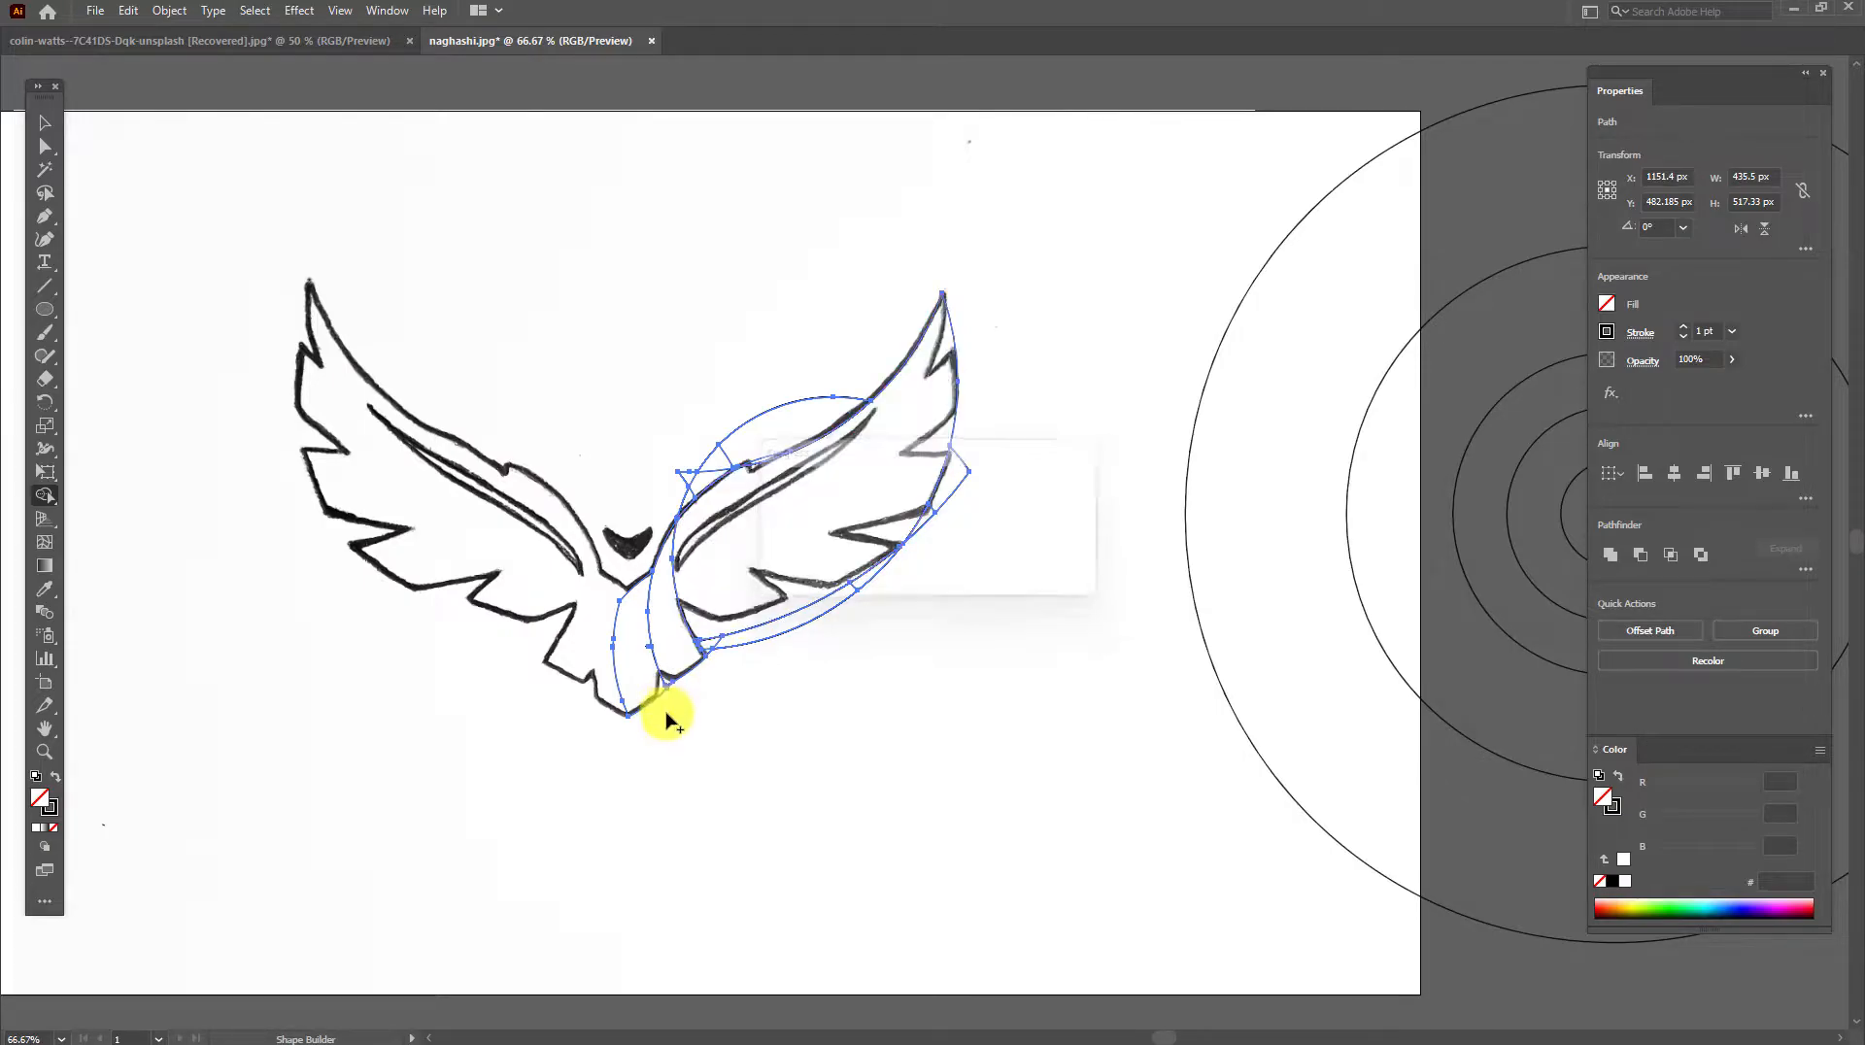
key(alt)
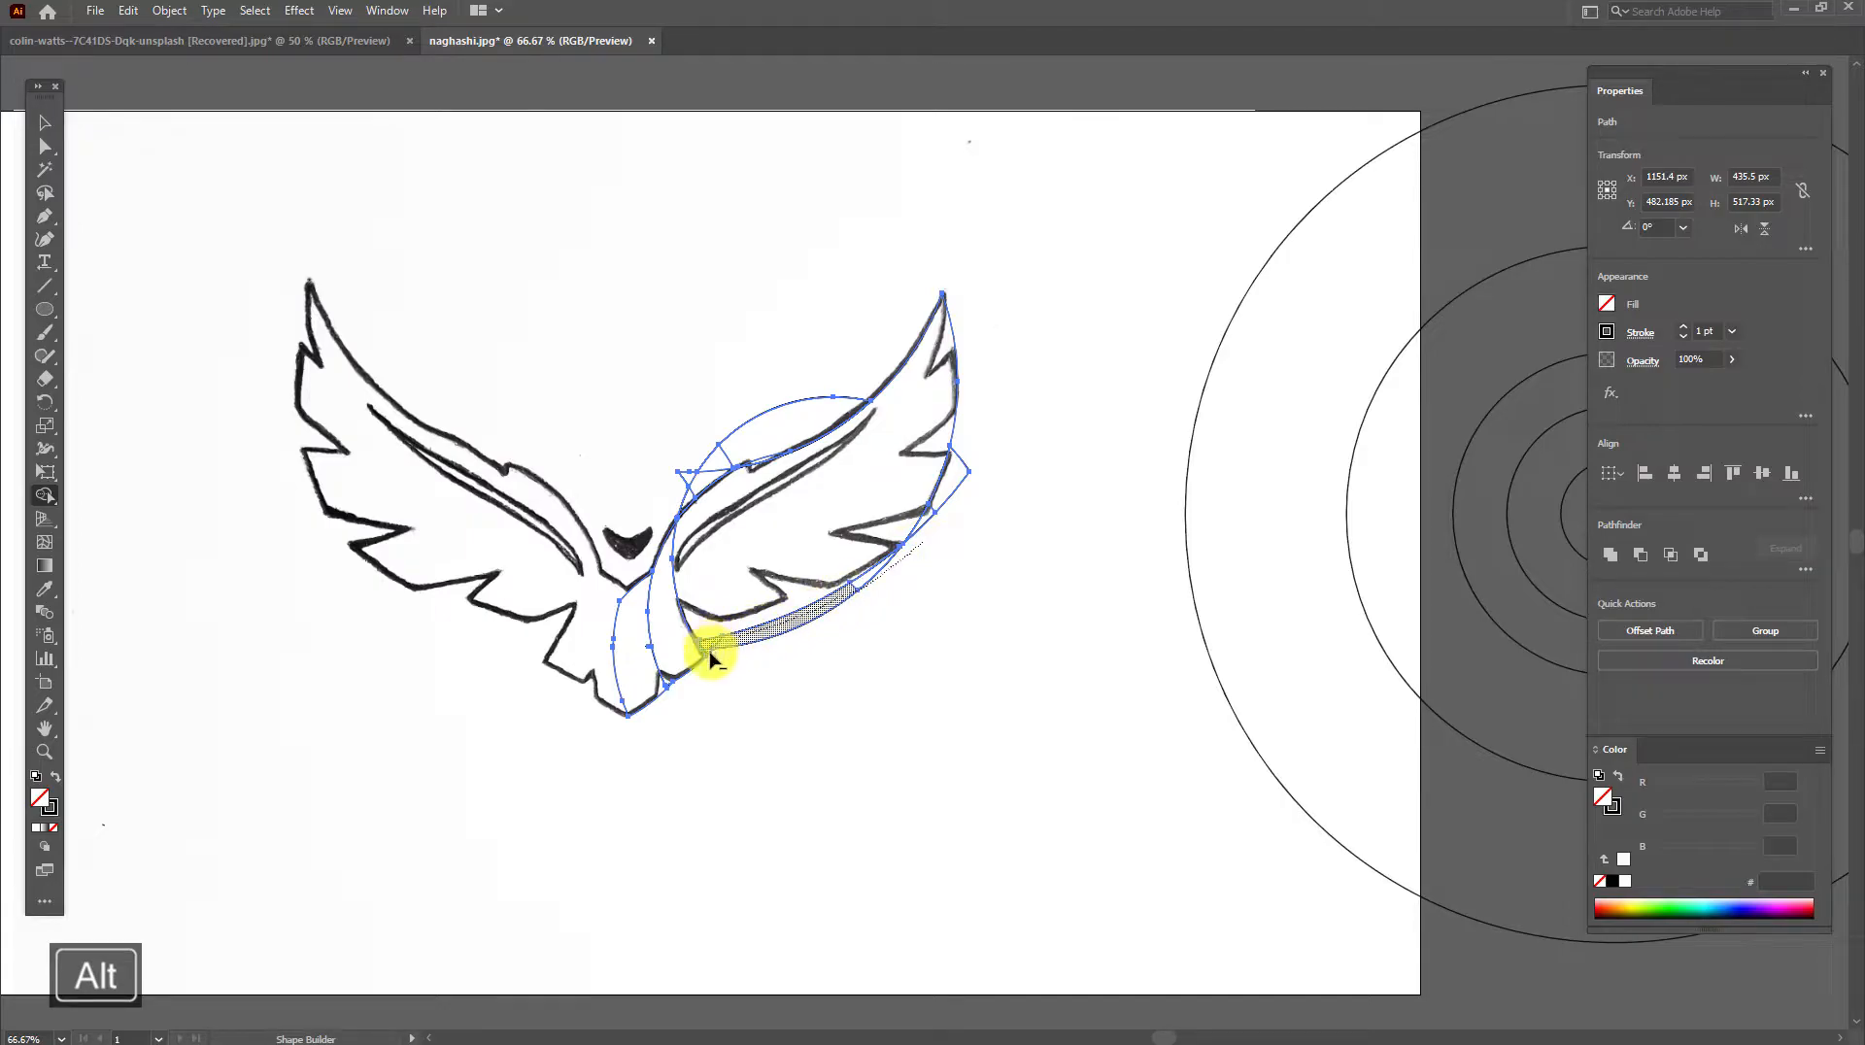
drag(863, 586, 951, 512)
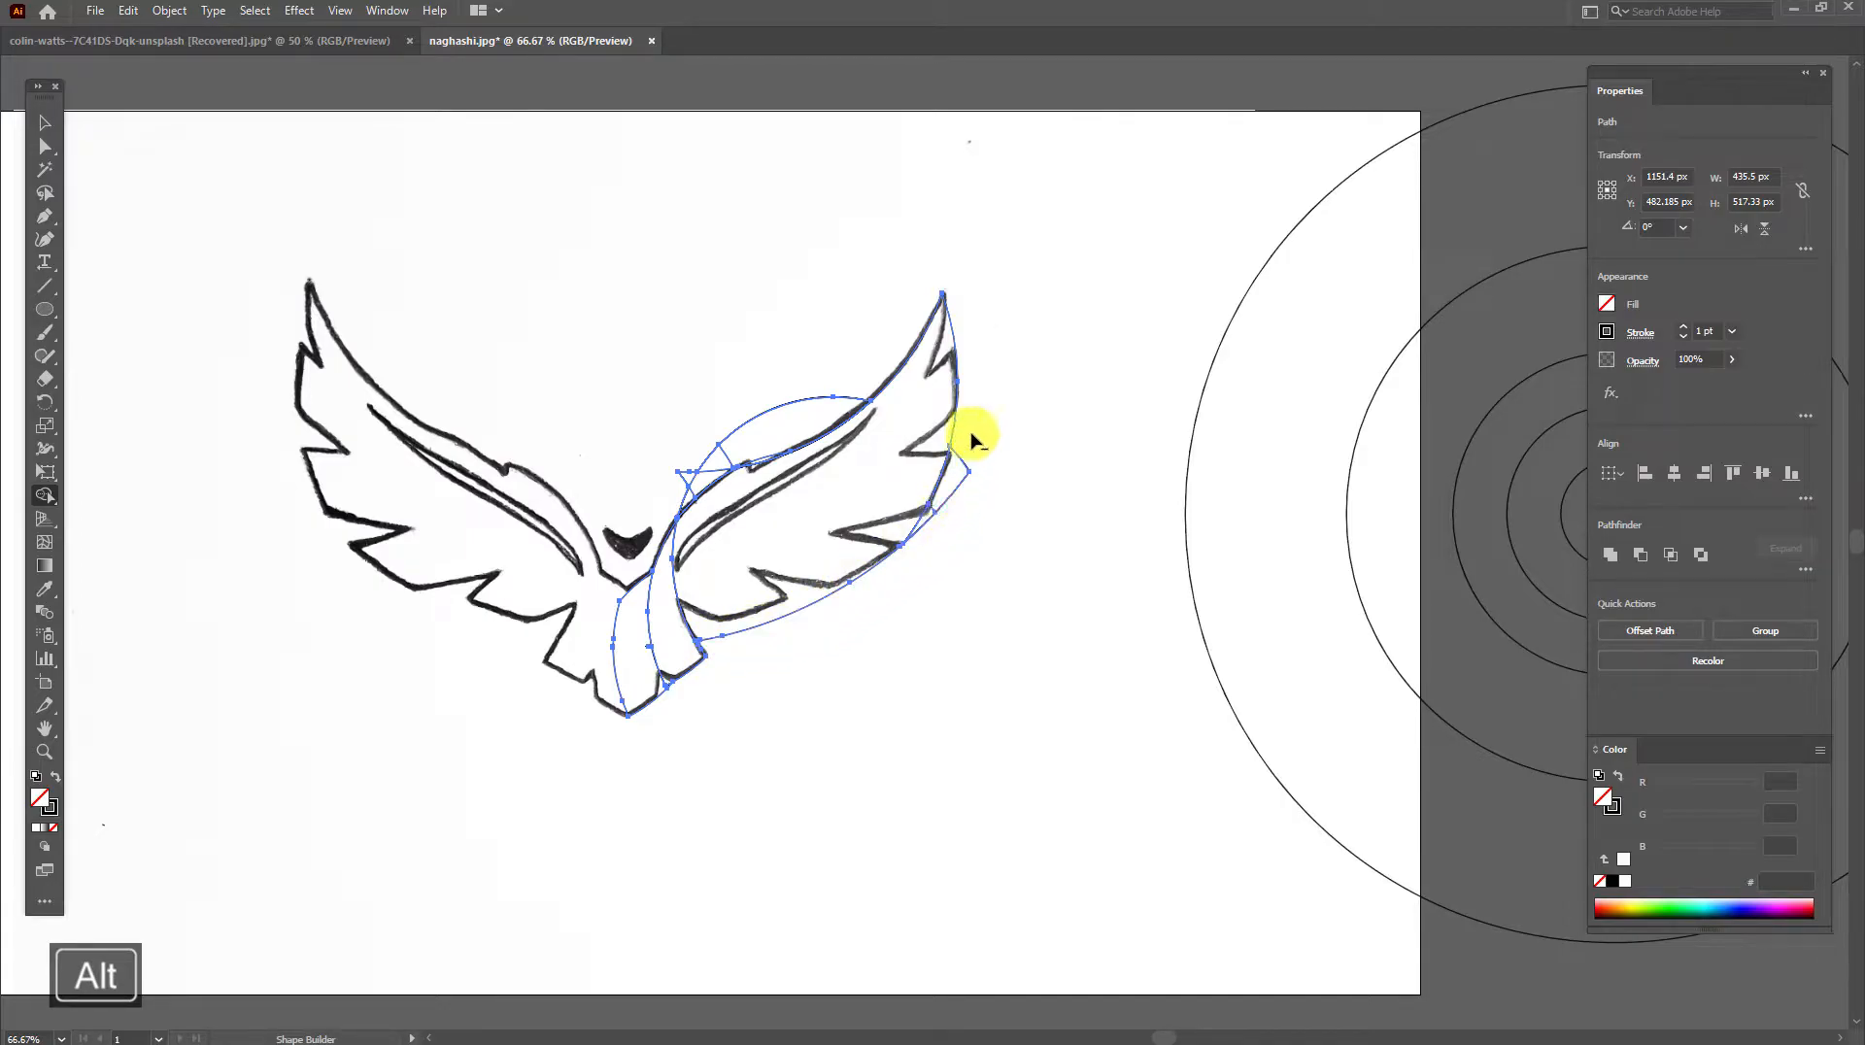
alt+click(924, 527)
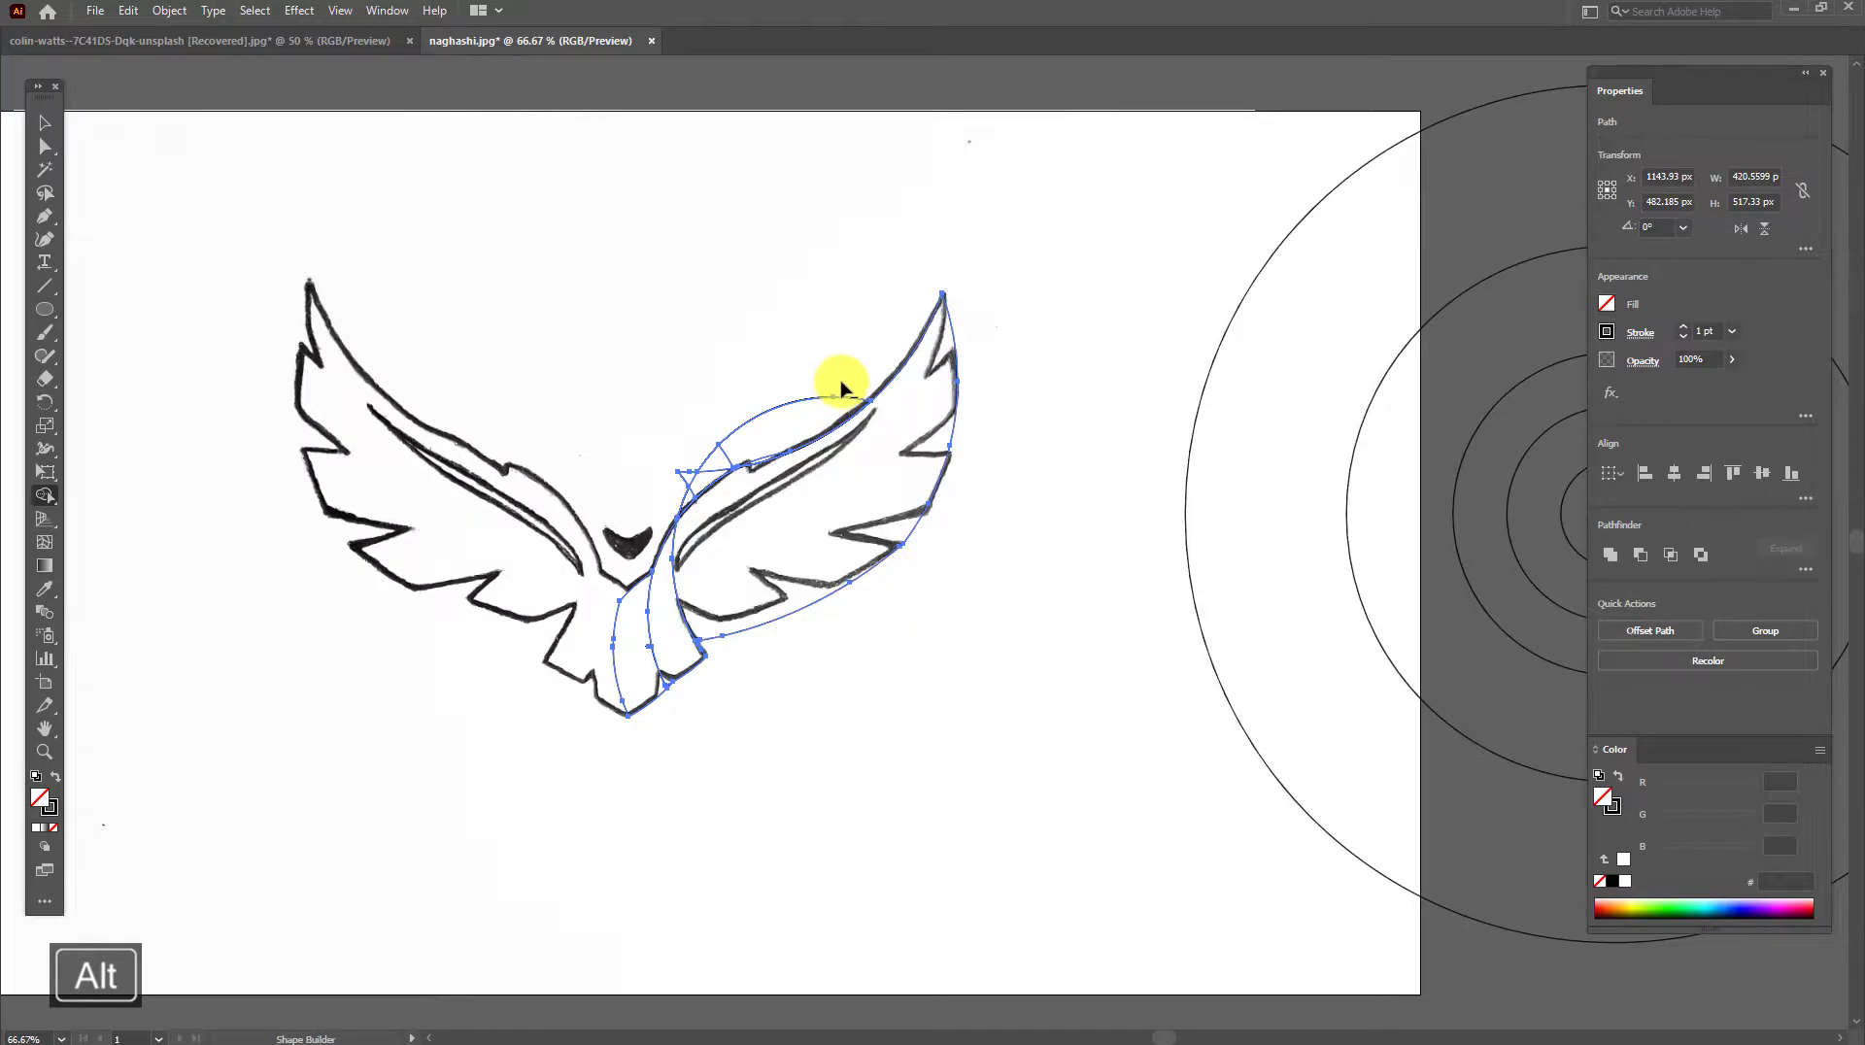
alt+click(682, 505)
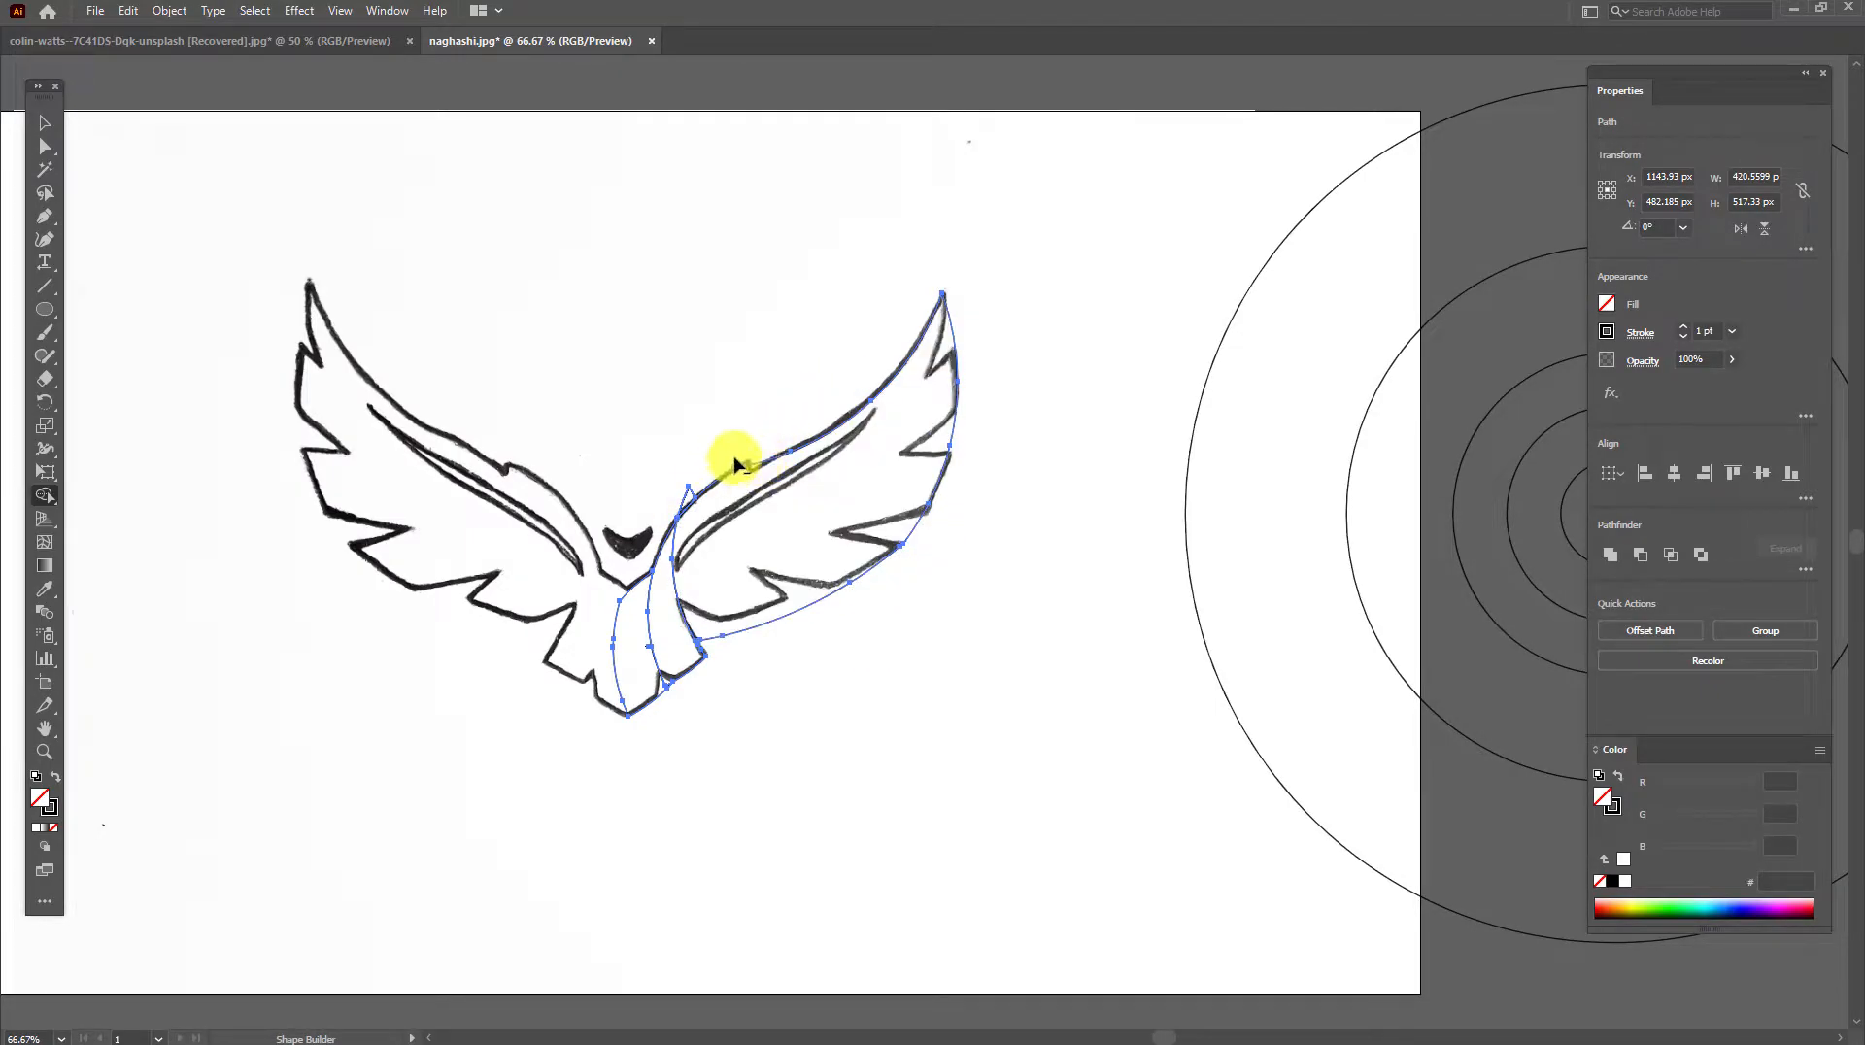
alt+click(684, 522)
Delete the extra path at the notch on the right wing's upper edge and select the anchor point there with Direct Selection.
click(42, 126)
click(783, 766)
scroll(783, 624, up, 2)
drag(729, 486, 695, 528)
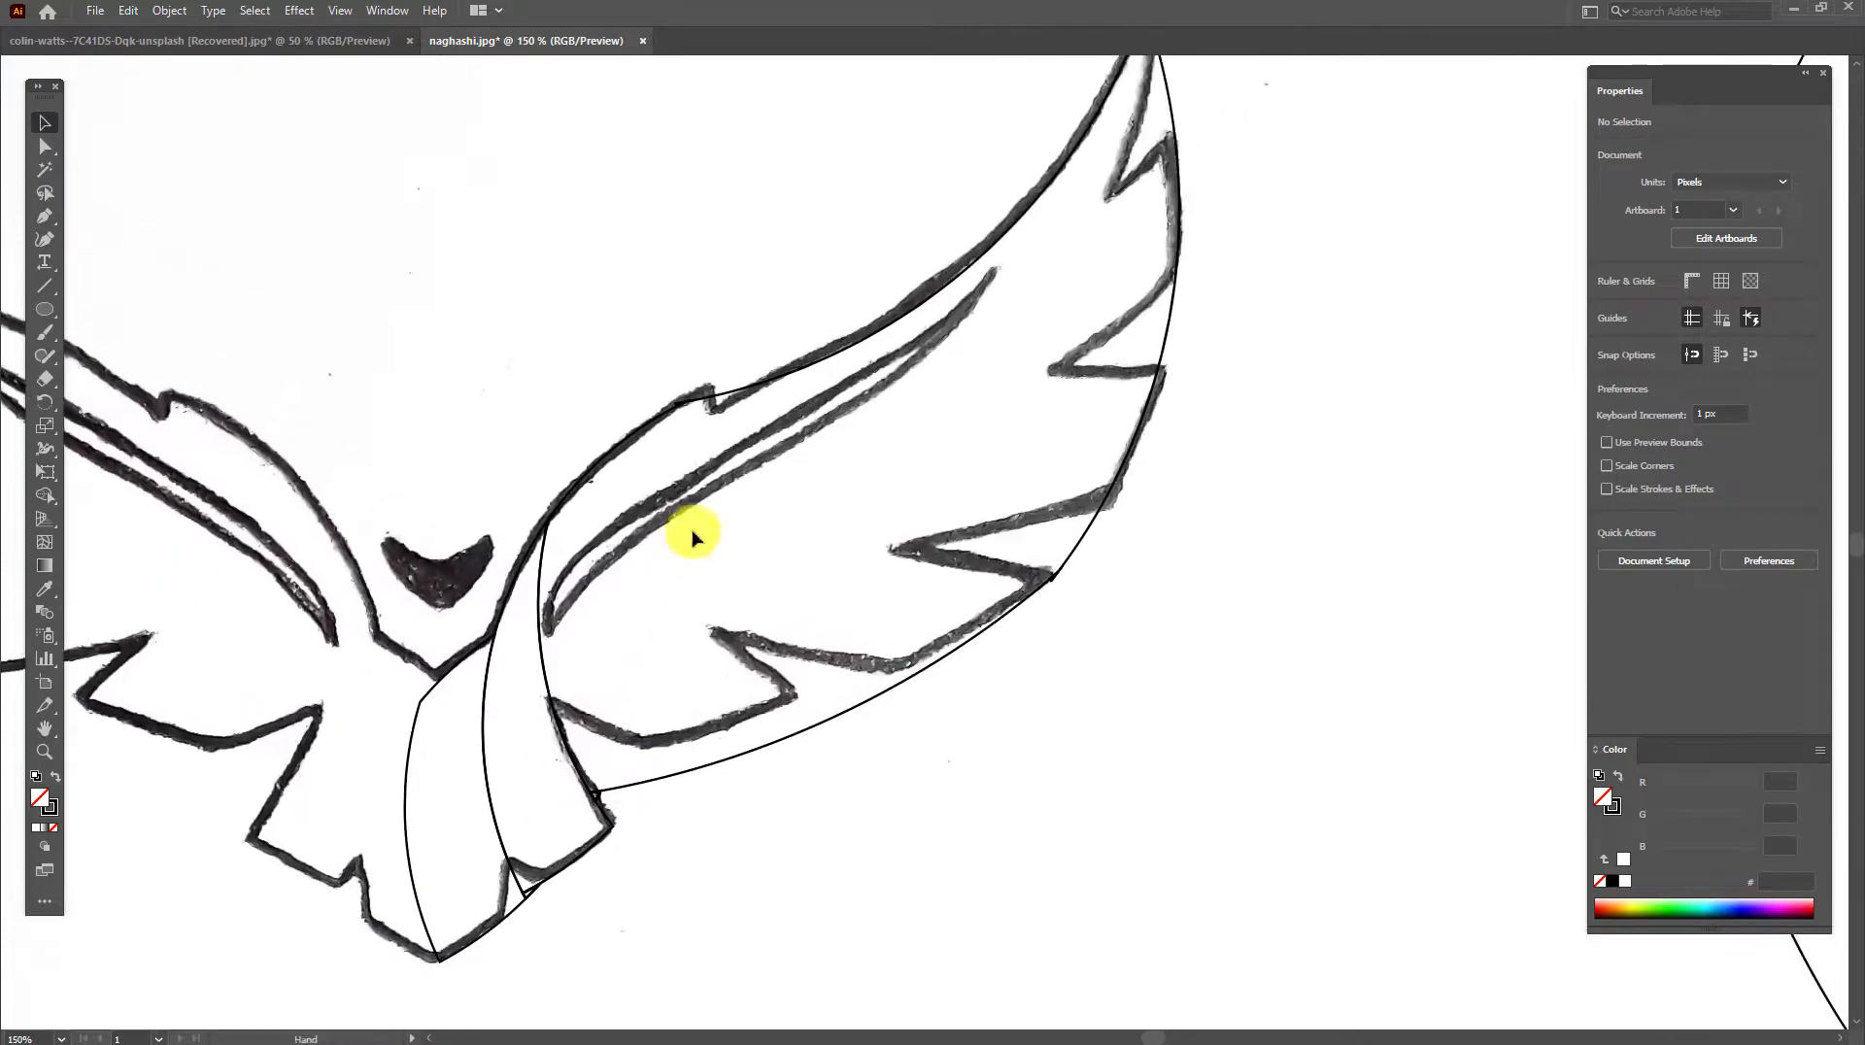
click(691, 395)
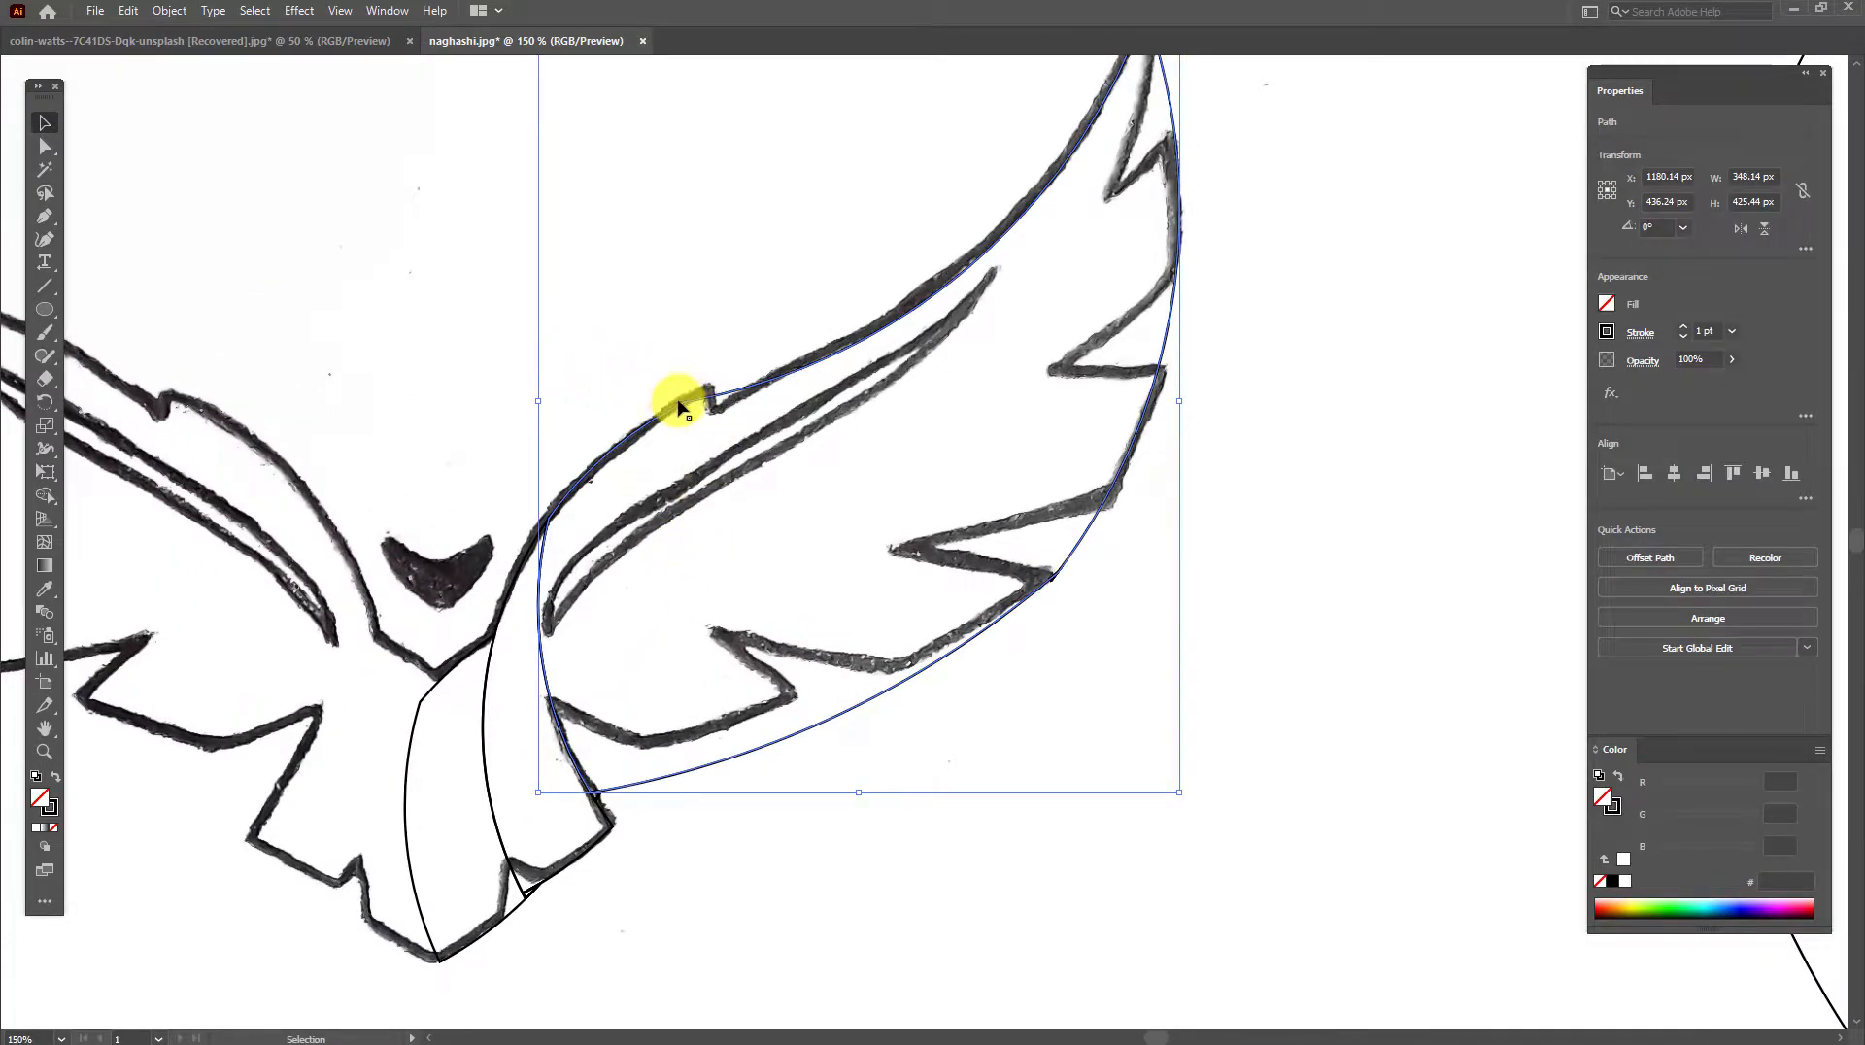
click(680, 407)
key(Delete)
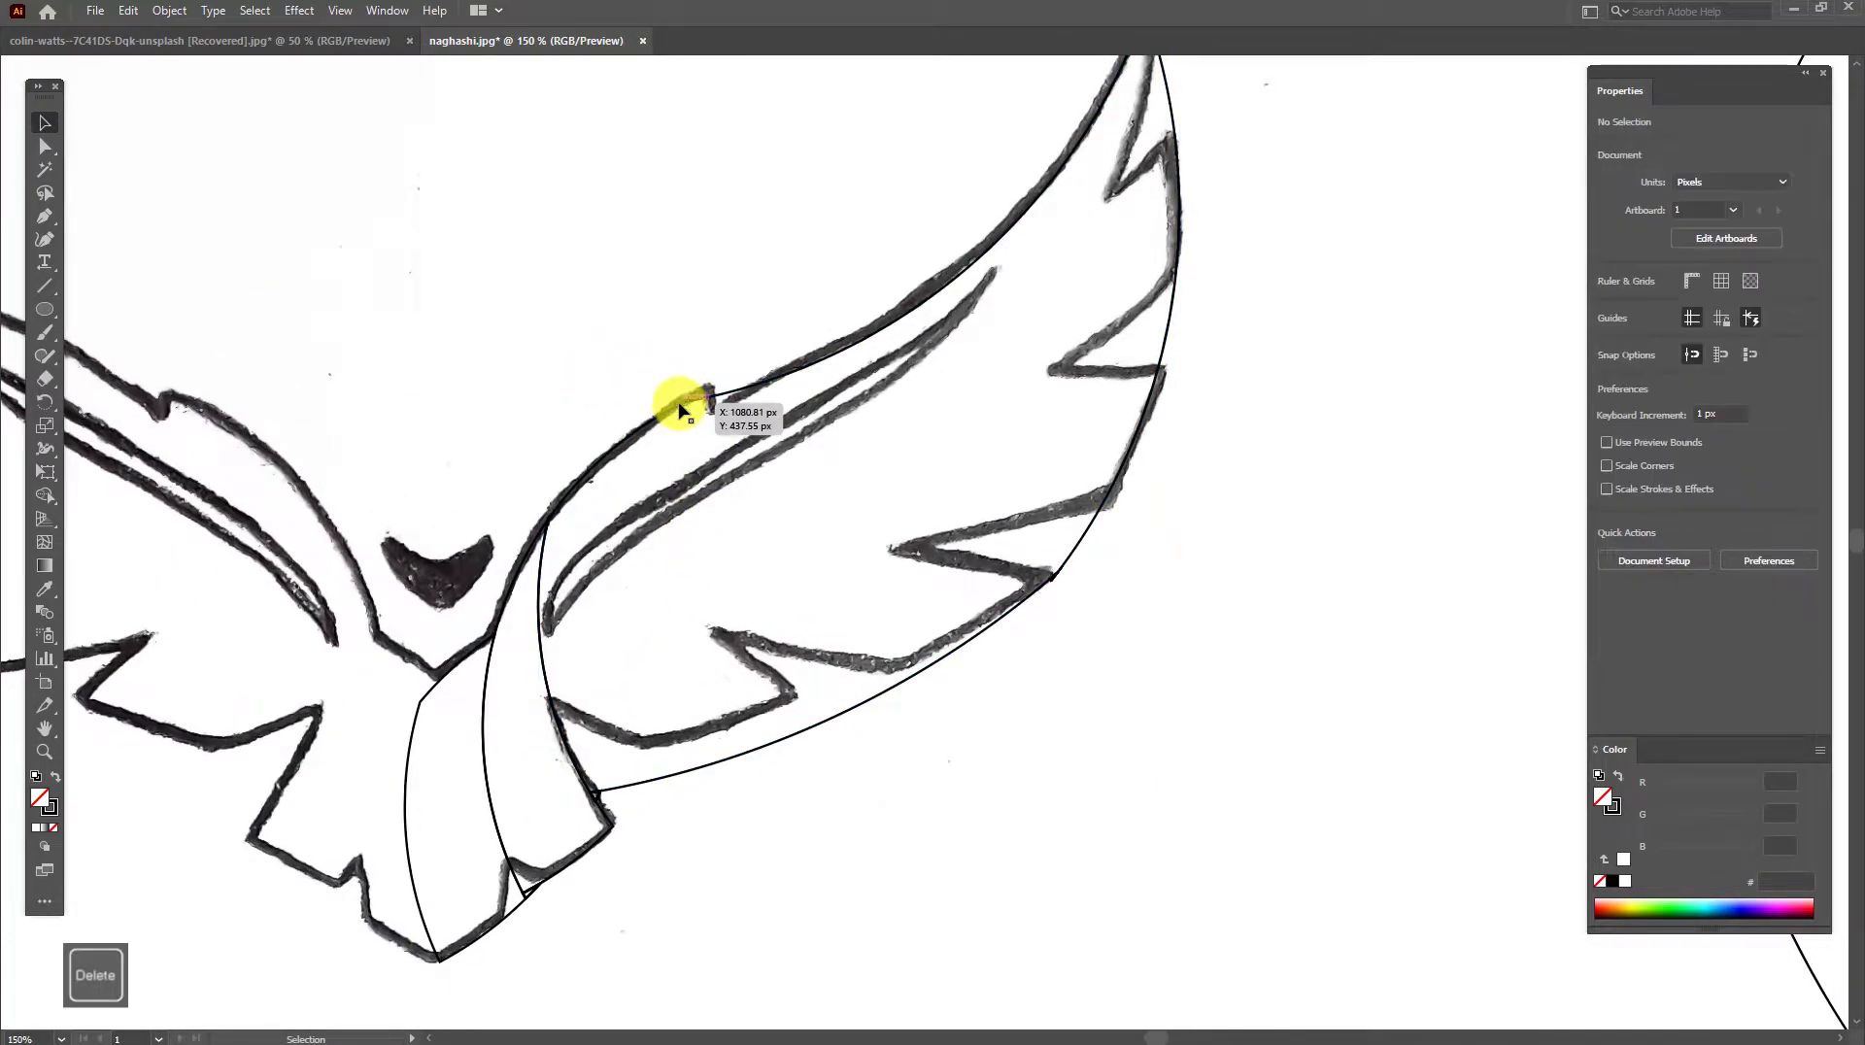
click(680, 407)
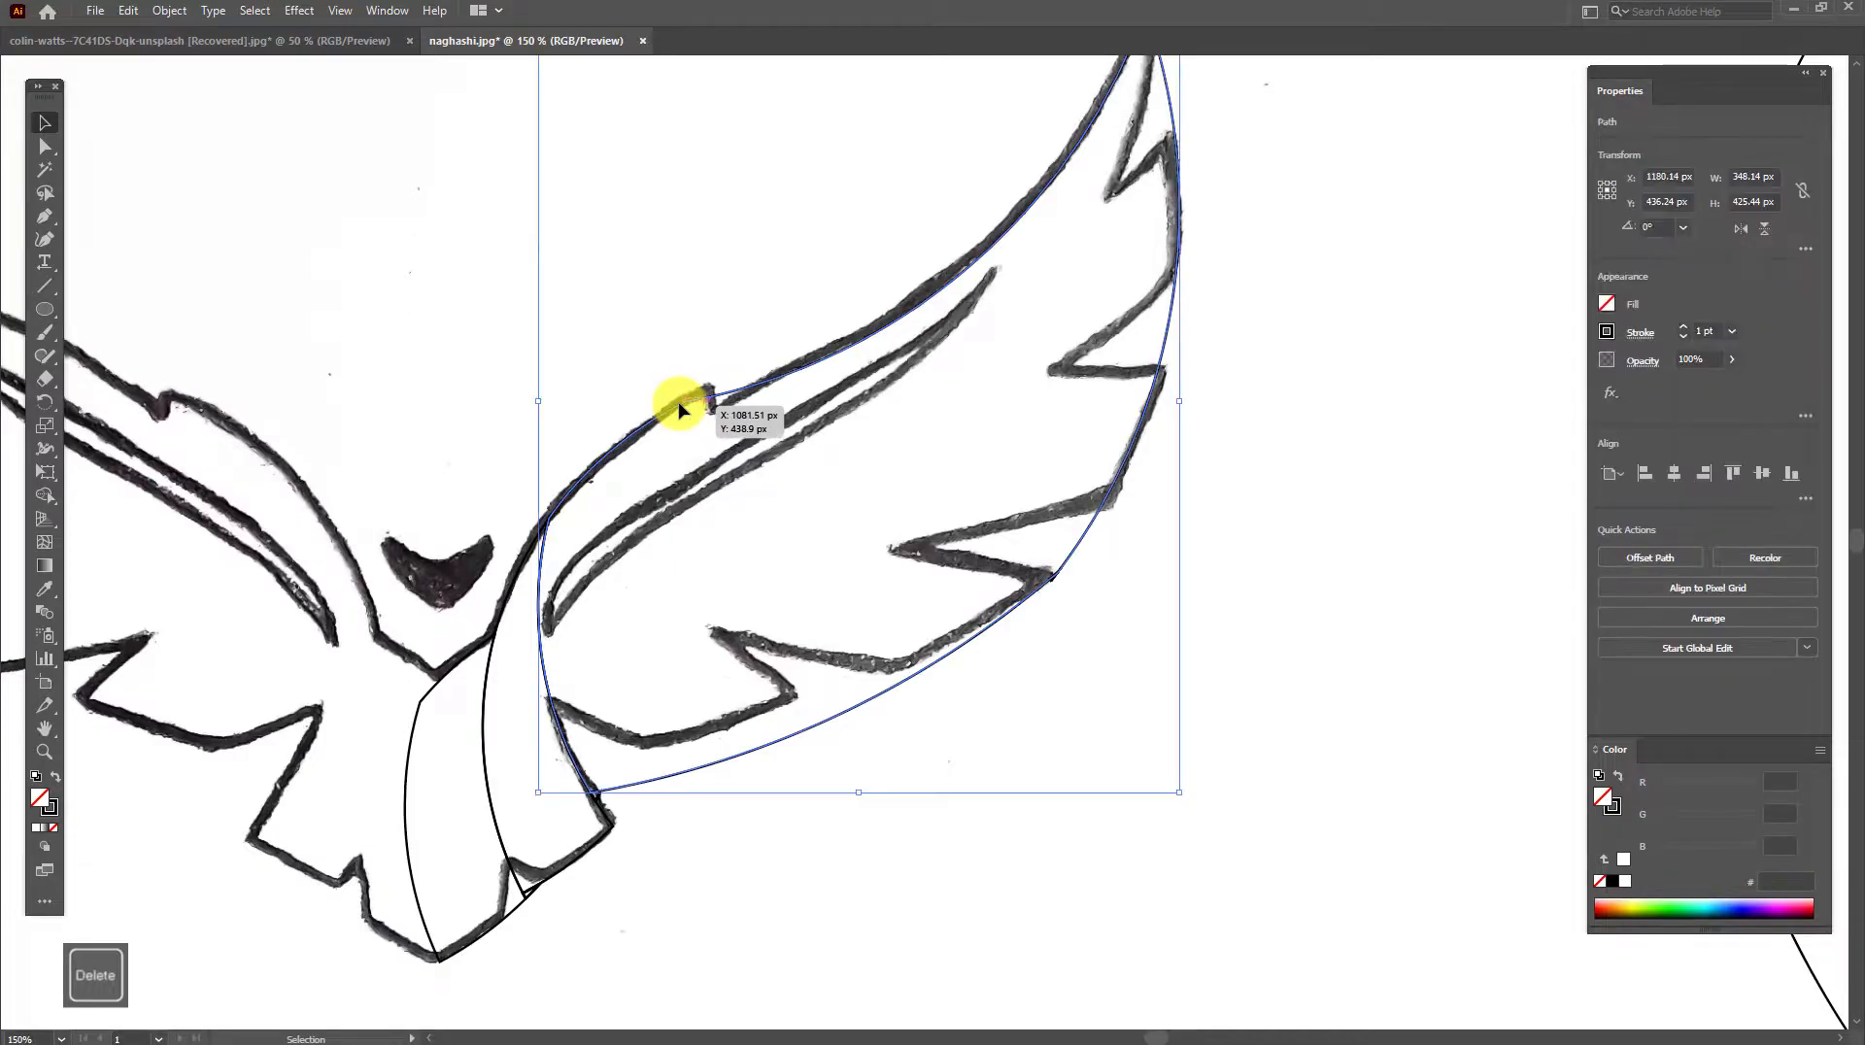
key(ctrl+minus)
key(a)
key(ctrl+plus)
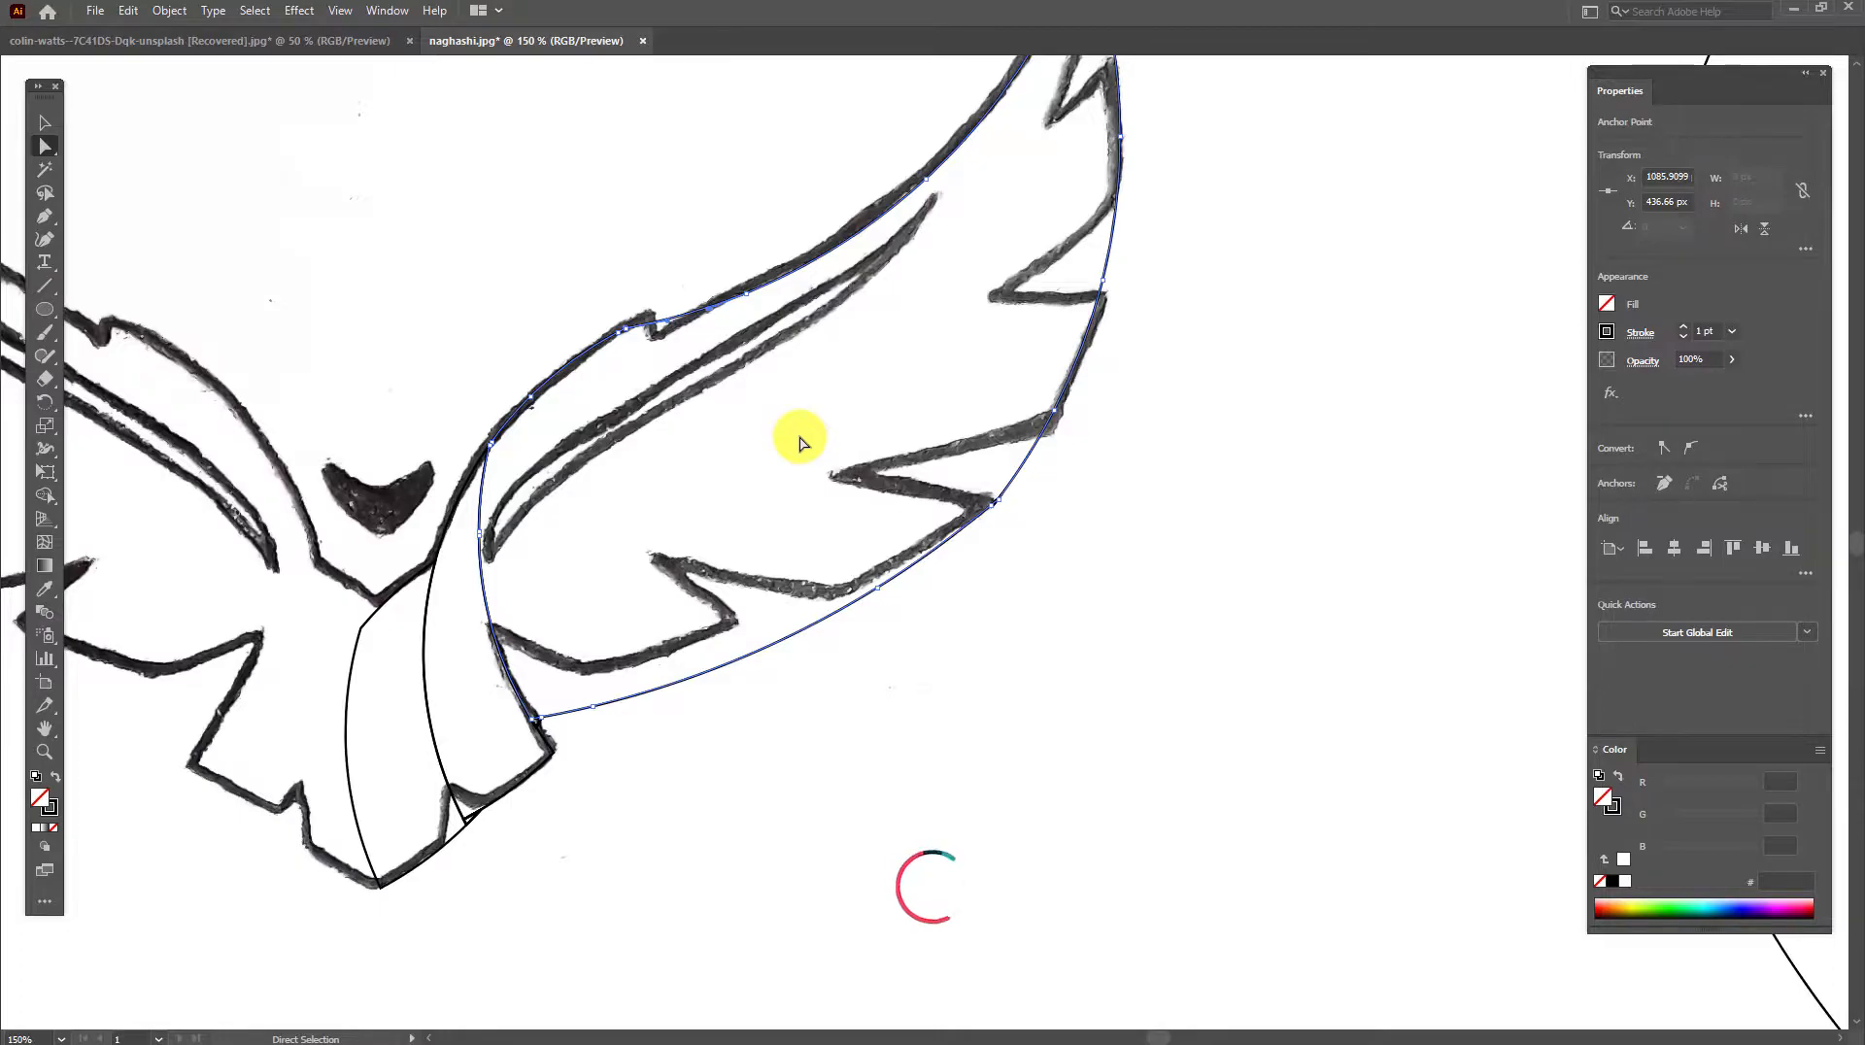
Place copies of the second-smallest circle around the right wing tip and several 654.09 px circle copies along its feather edges.
key(v)
key(ctrl+minus)
key(ctrl+minus)
click(1445, 466)
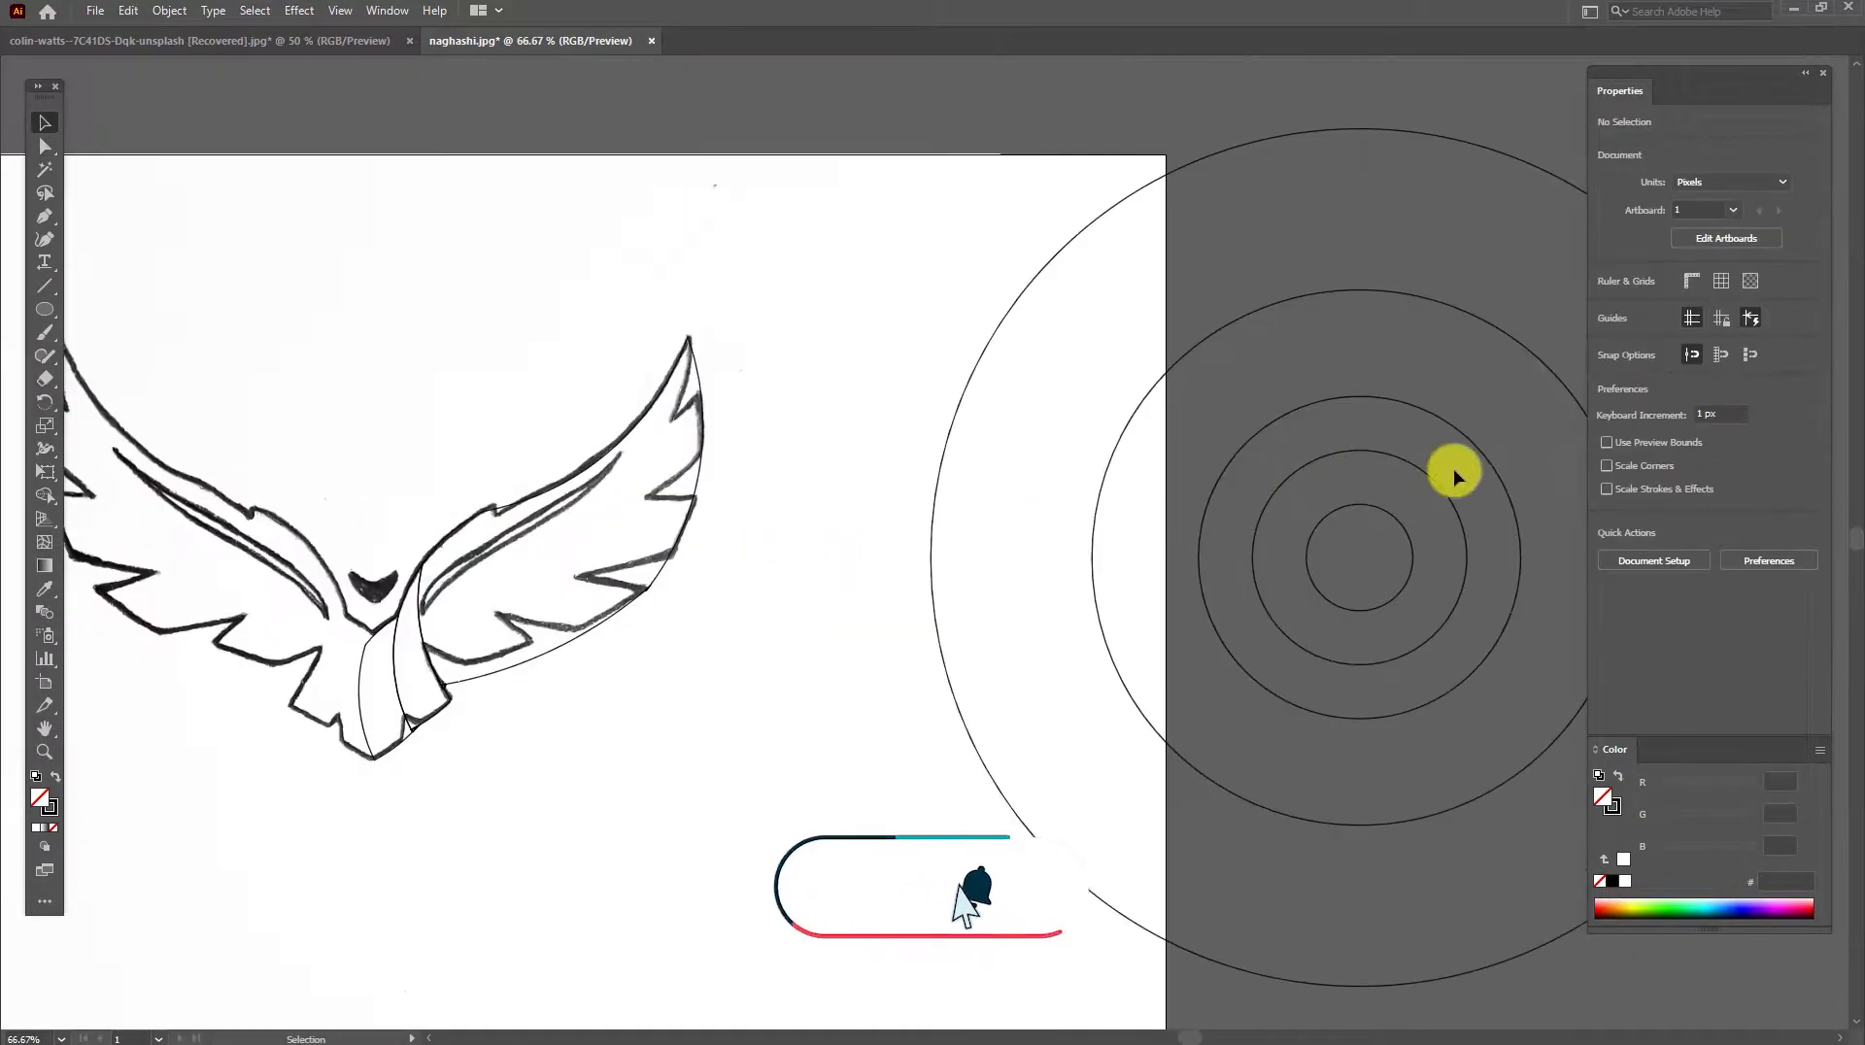
drag(1448, 505, 691, 341)
mouse_move(1525, 374)
mouse_down()
mouse_move(987, 166)
mouse_move(777, 55)
mouse_move(806, 82)
mouse_up()
mouse_move(811, 455)
mouse_down()
mouse_move(862, 418)
mouse_move(749, 499)
mouse_move(858, 519)
mouse_move(754, 567)
mouse_move(774, 558)
mouse_move(866, 607)
mouse_move(816, 625)
mouse_move(731, 610)
mouse_up()
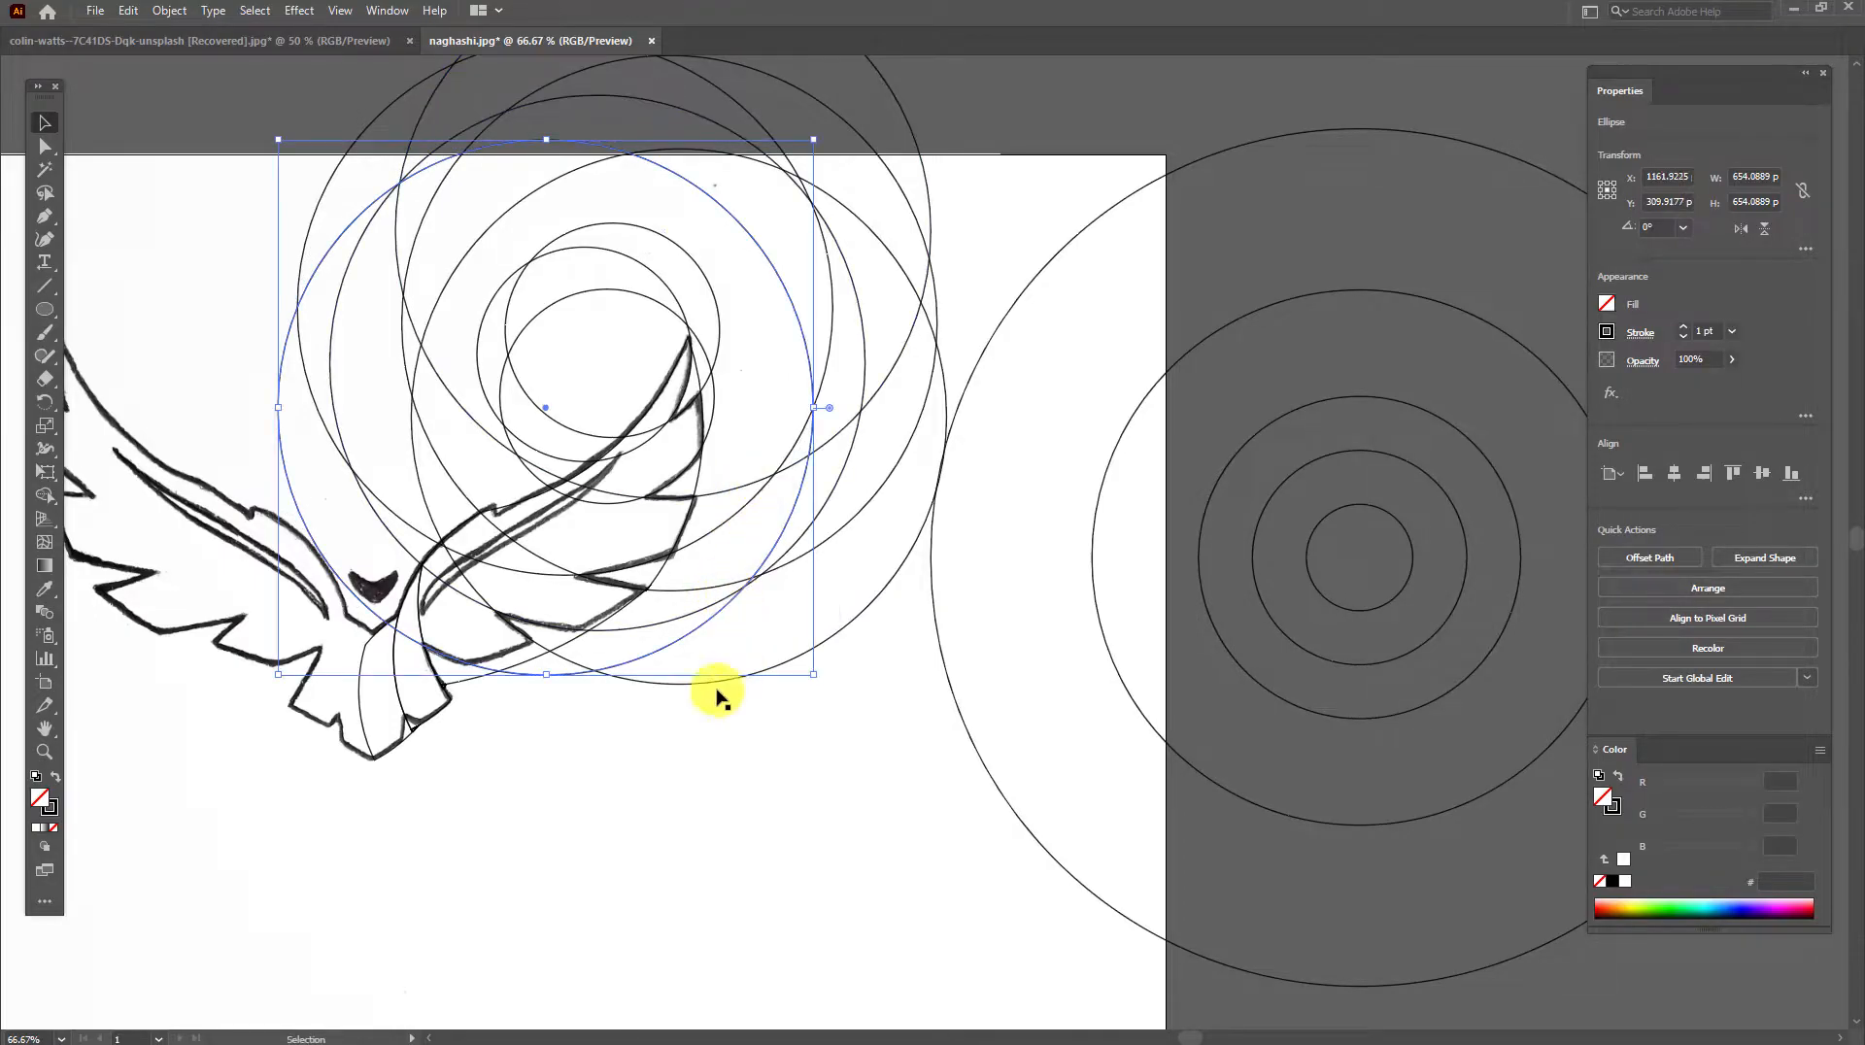
Place two copies of the smallest circle at the tail's side and select all circles together with the right wing and tail shapes.
click(1086, 627)
drag(1396, 528, 479, 113)
click(541, 737)
key(space)
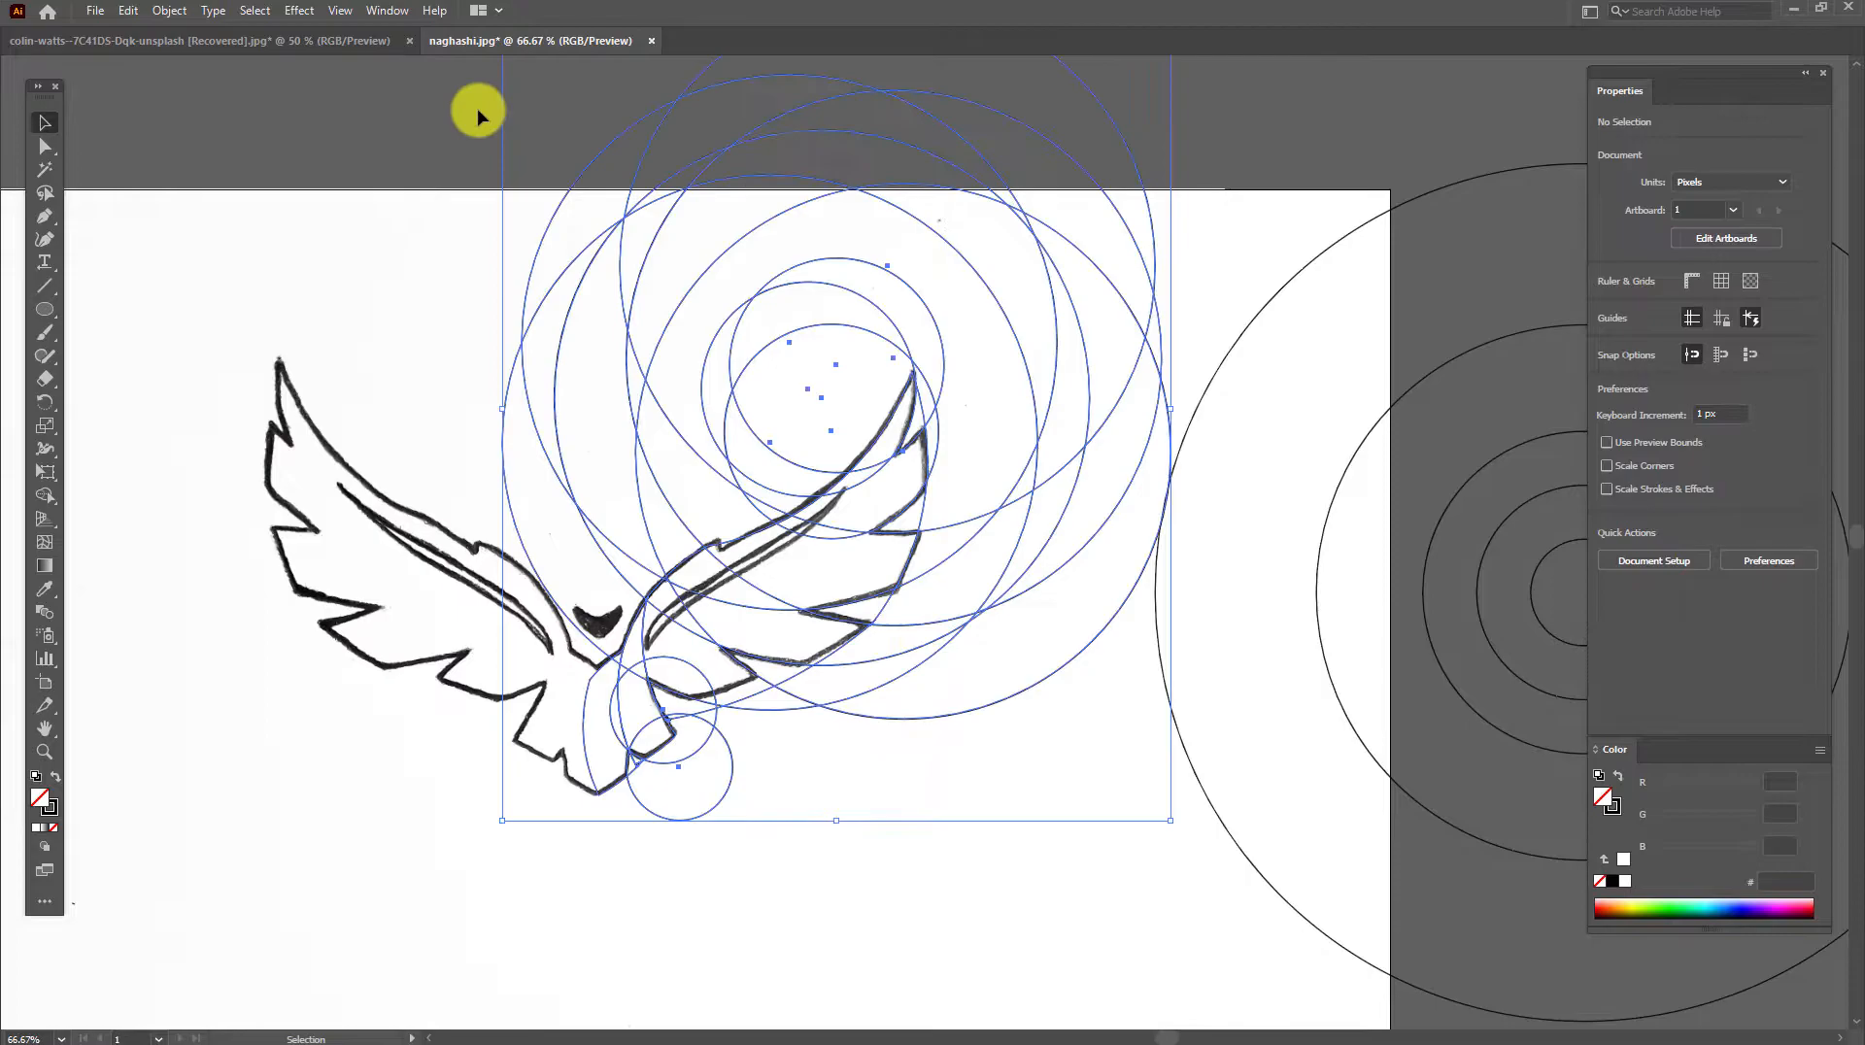
Use Shape Builder to remove the large circle regions lying above and outside the right wing.
click(44, 496)
mouse_move(1187, 99)
mouse_down()
mouse_move(847, 260)
mouse_move(766, 217)
mouse_move(549, 340)
mouse_move(495, 481)
mouse_up()
mouse_move(667, 388)
mouse_down()
mouse_move(625, 491)
mouse_move(593, 452)
mouse_up()
drag(812, 366, 725, 428)
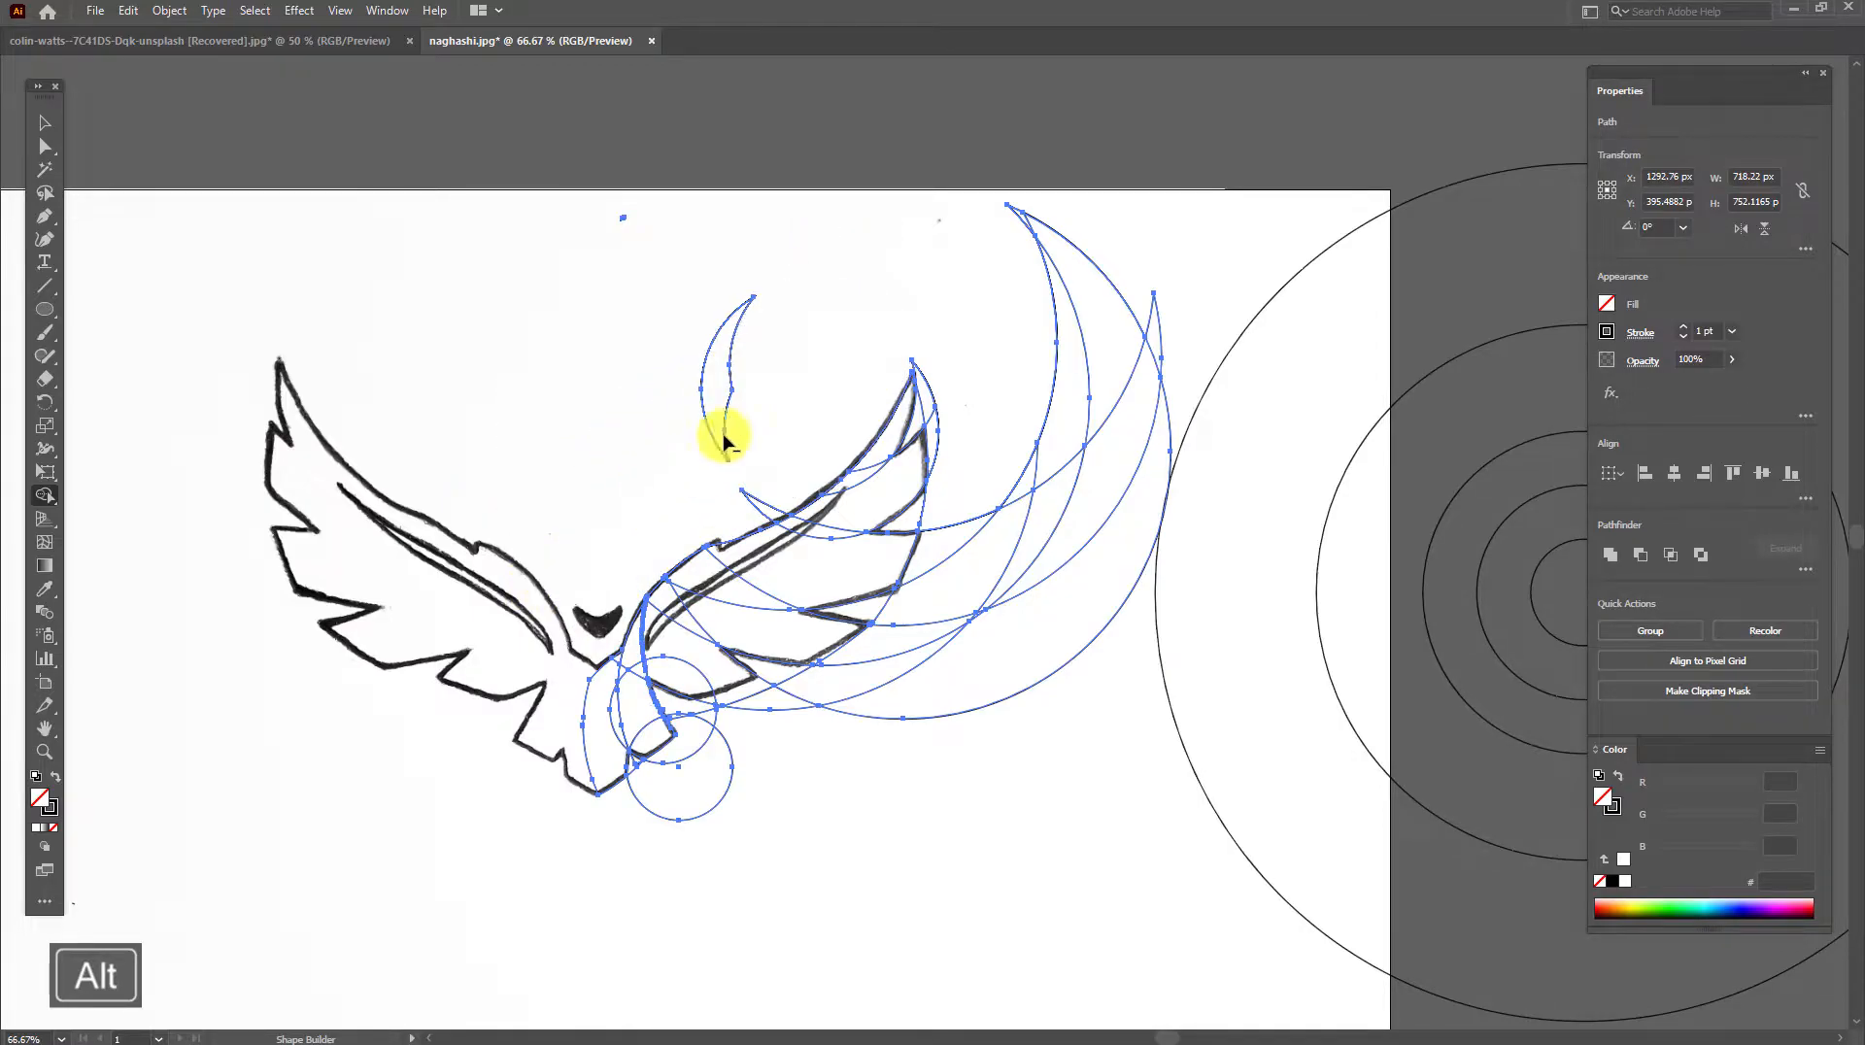
drag(989, 285, 1020, 637)
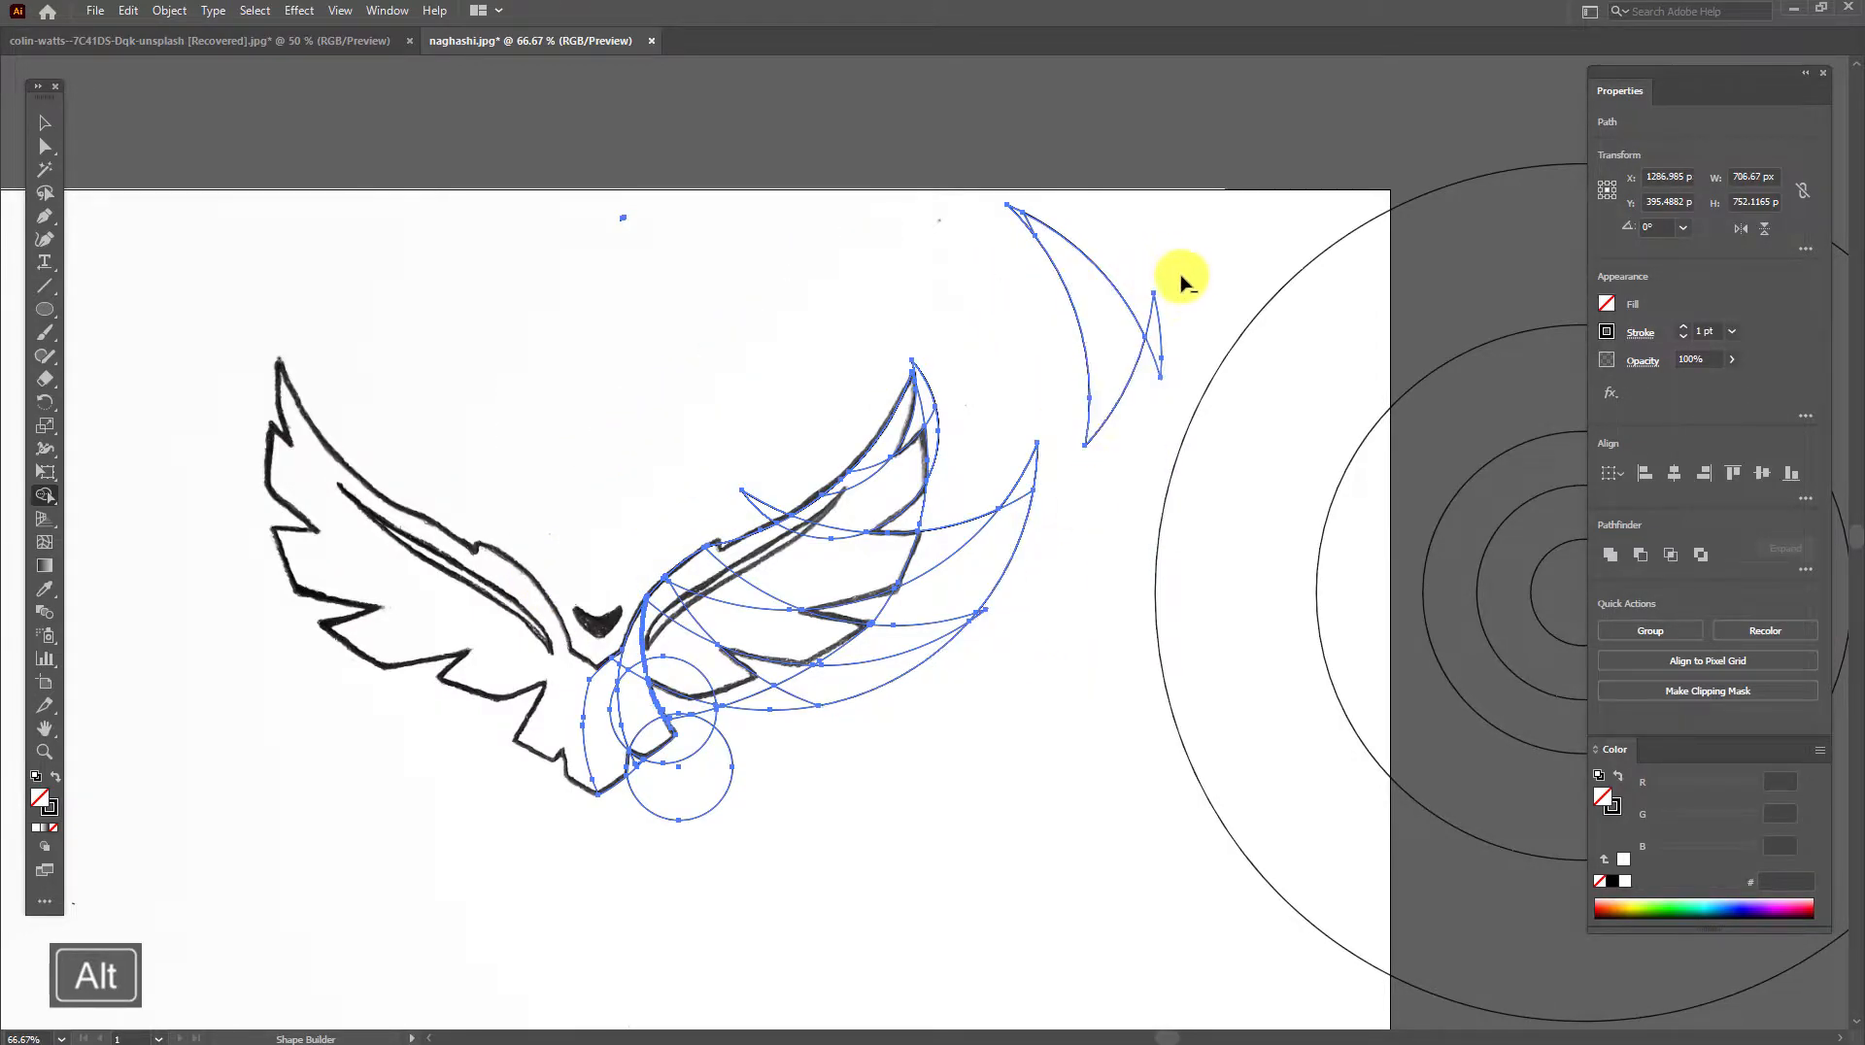
Remove the remaining crescent-shaped circle leftovers beyond the right wing's outer feather edges with Shape Builder.
alt+click(1074, 333)
mouse_move(1038, 409)
mouse_down()
mouse_move(929, 620)
mouse_move(854, 676)
mouse_up()
alt+click(1041, 221)
alt+click(1022, 511)
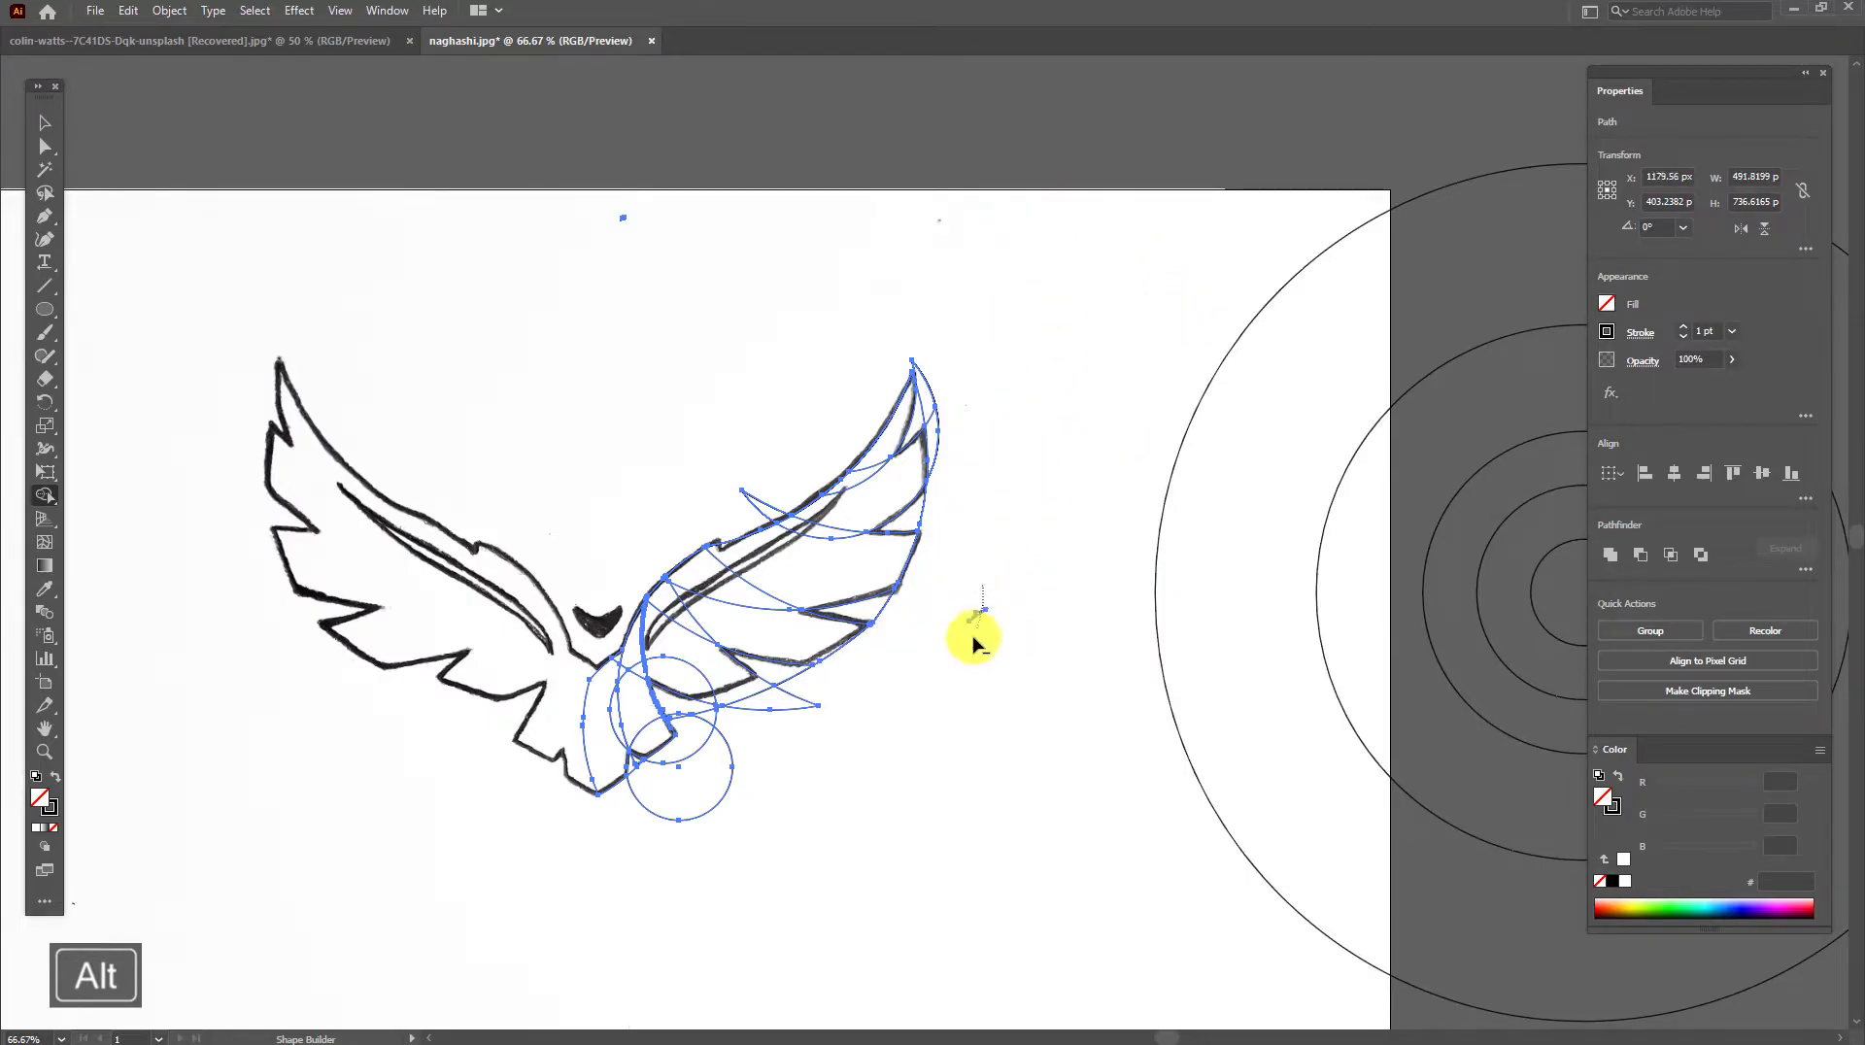
alt+click(972, 637)
Remove the small circle leftovers around the right wing's feather tips and beside the tail with Shape Builder.
scroll(966, 625, up, 3)
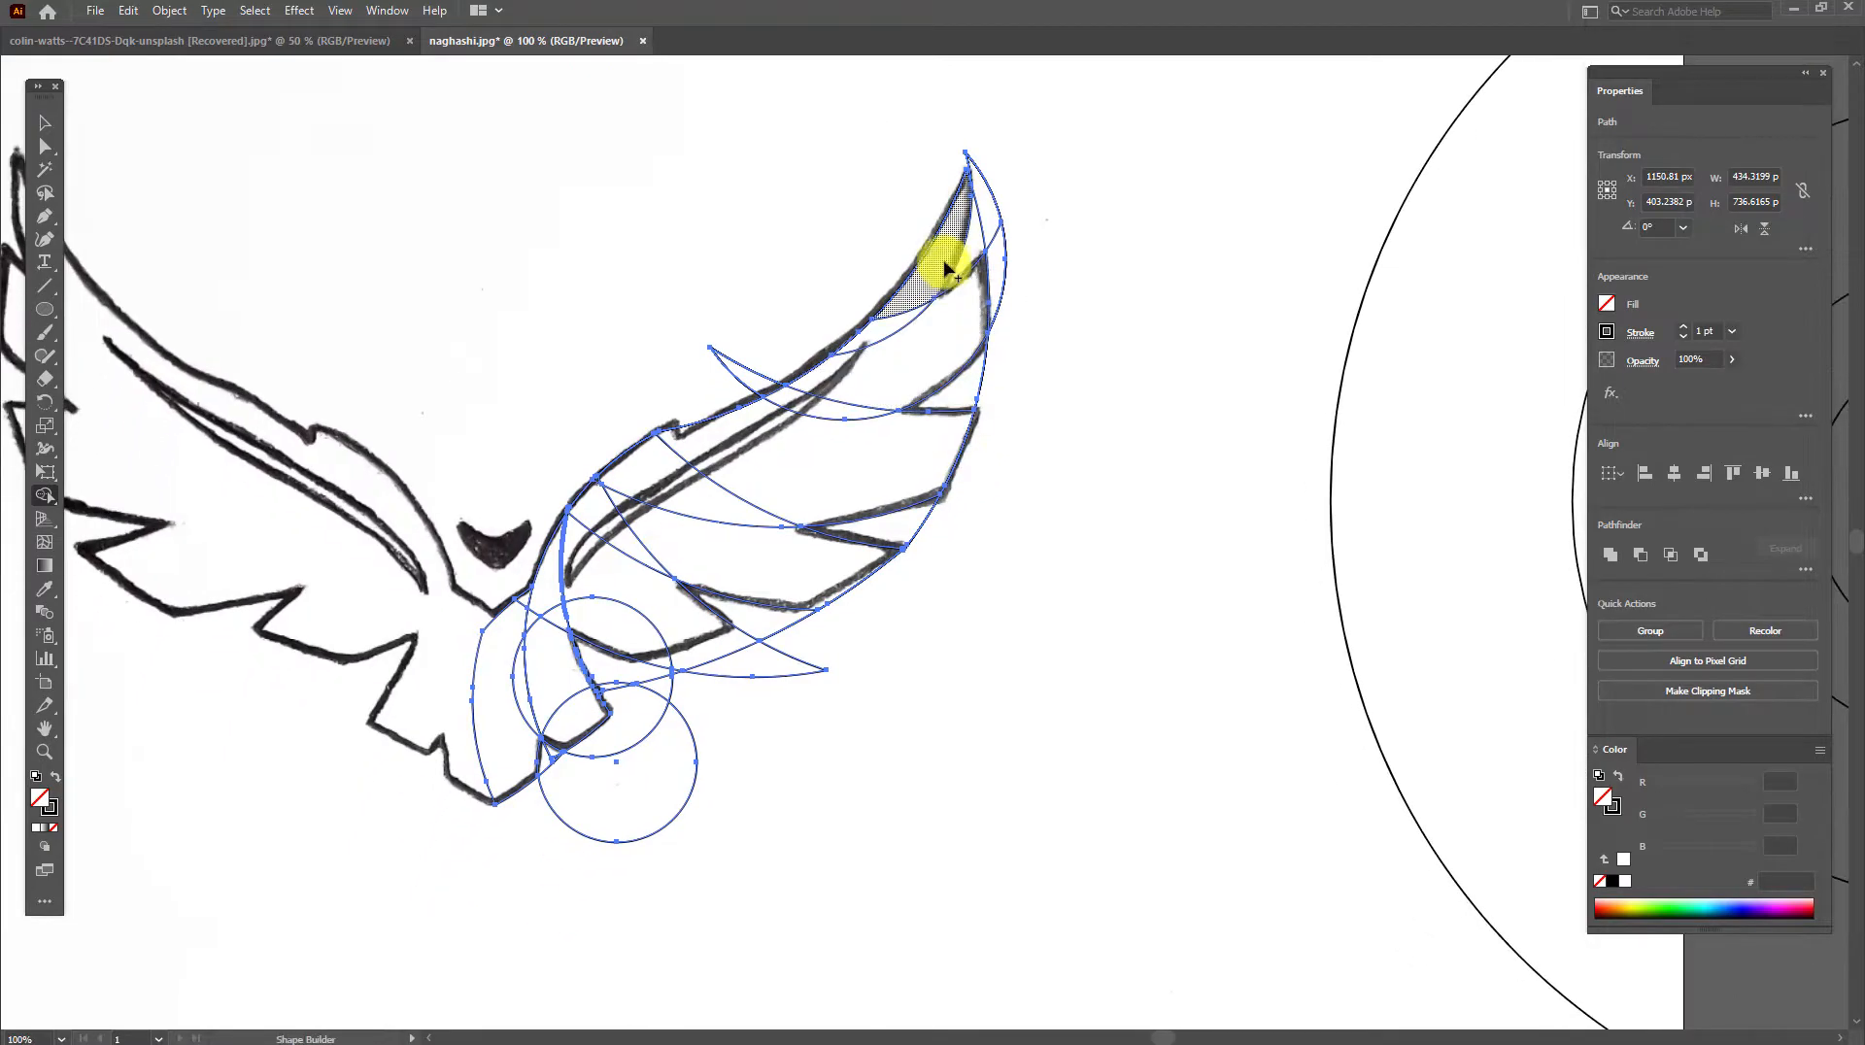
alt+click(974, 245)
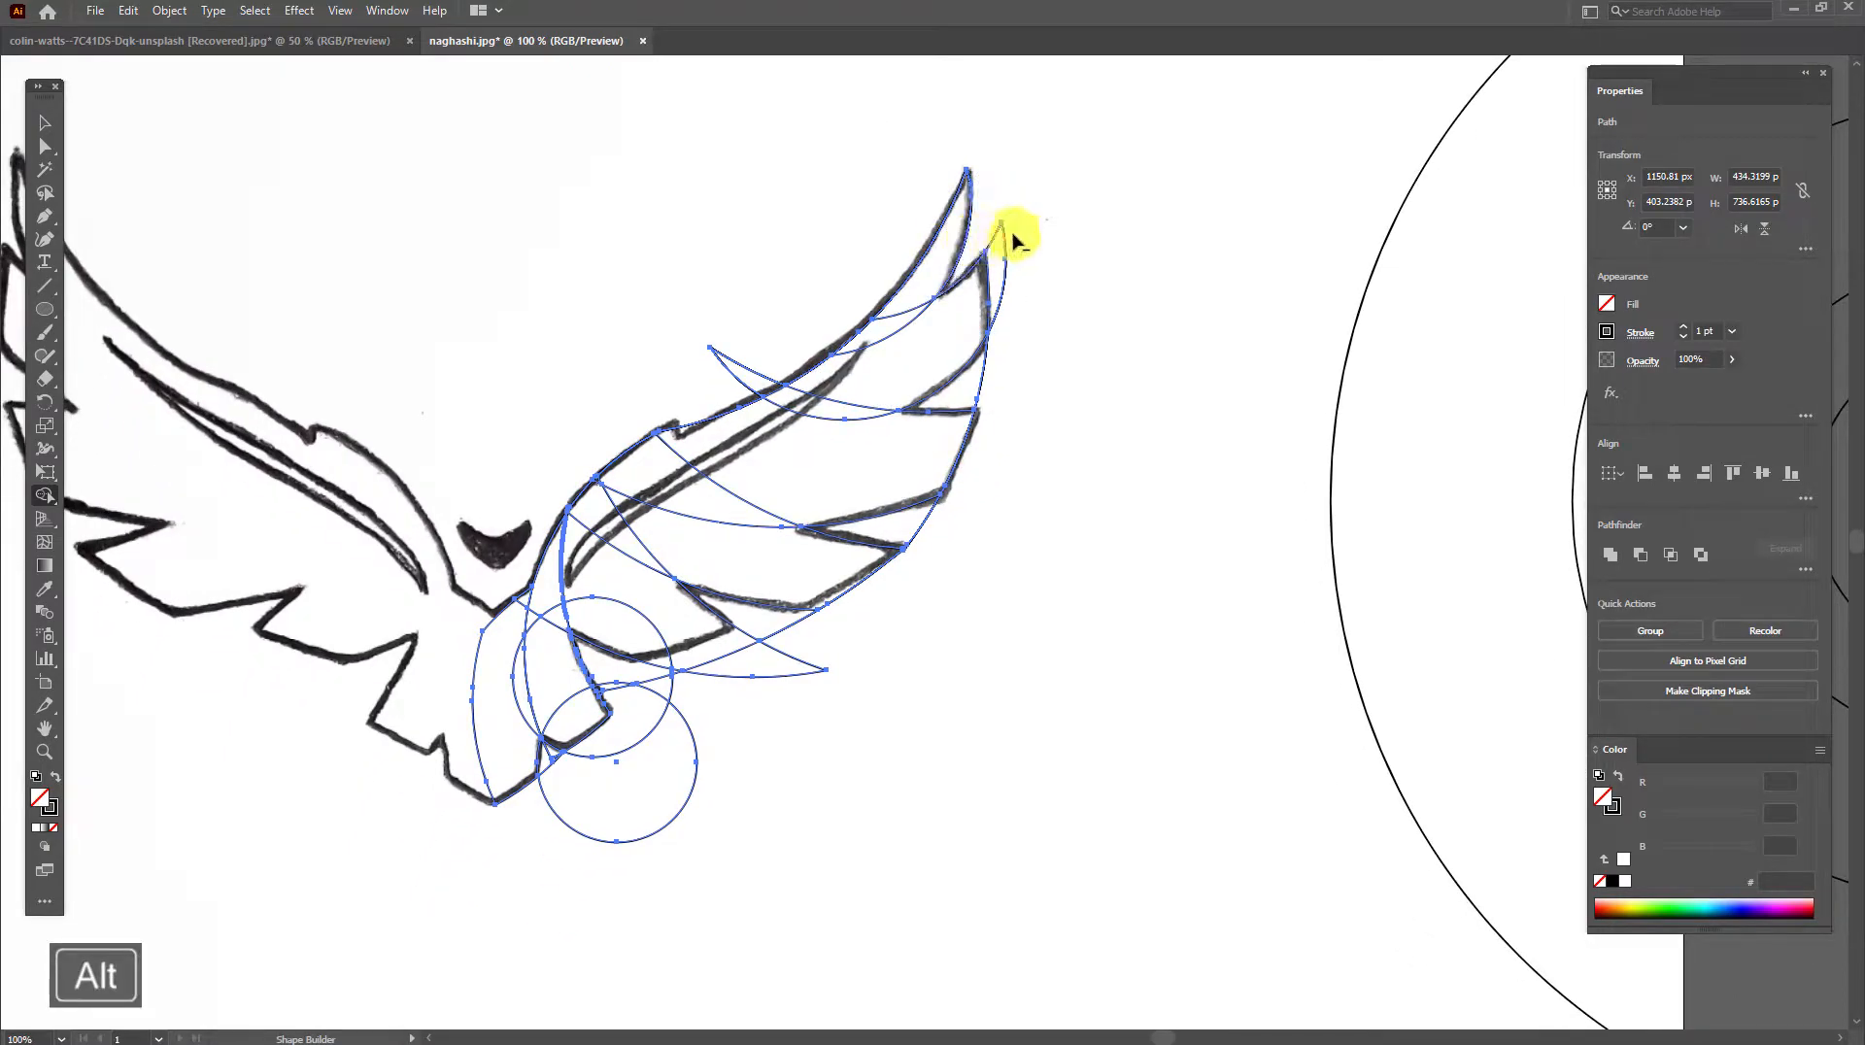
alt+click(1001, 279)
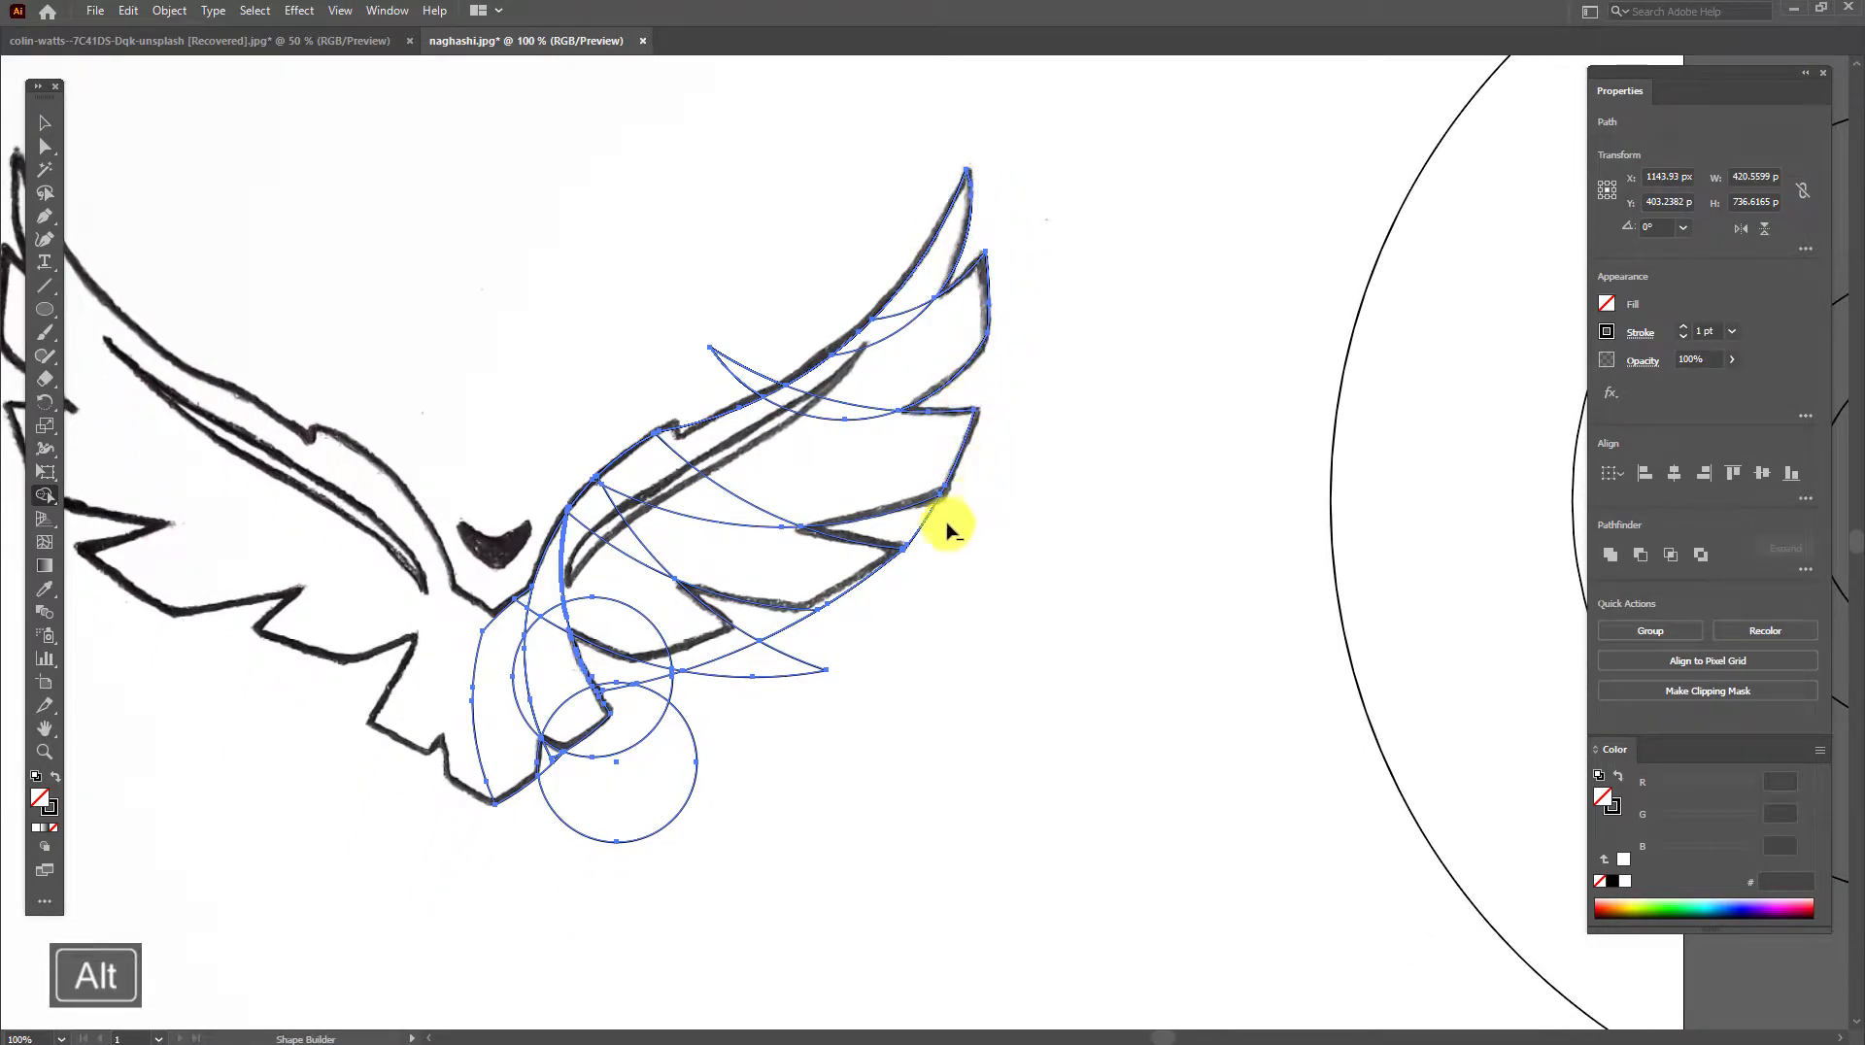
alt+click(755, 622)
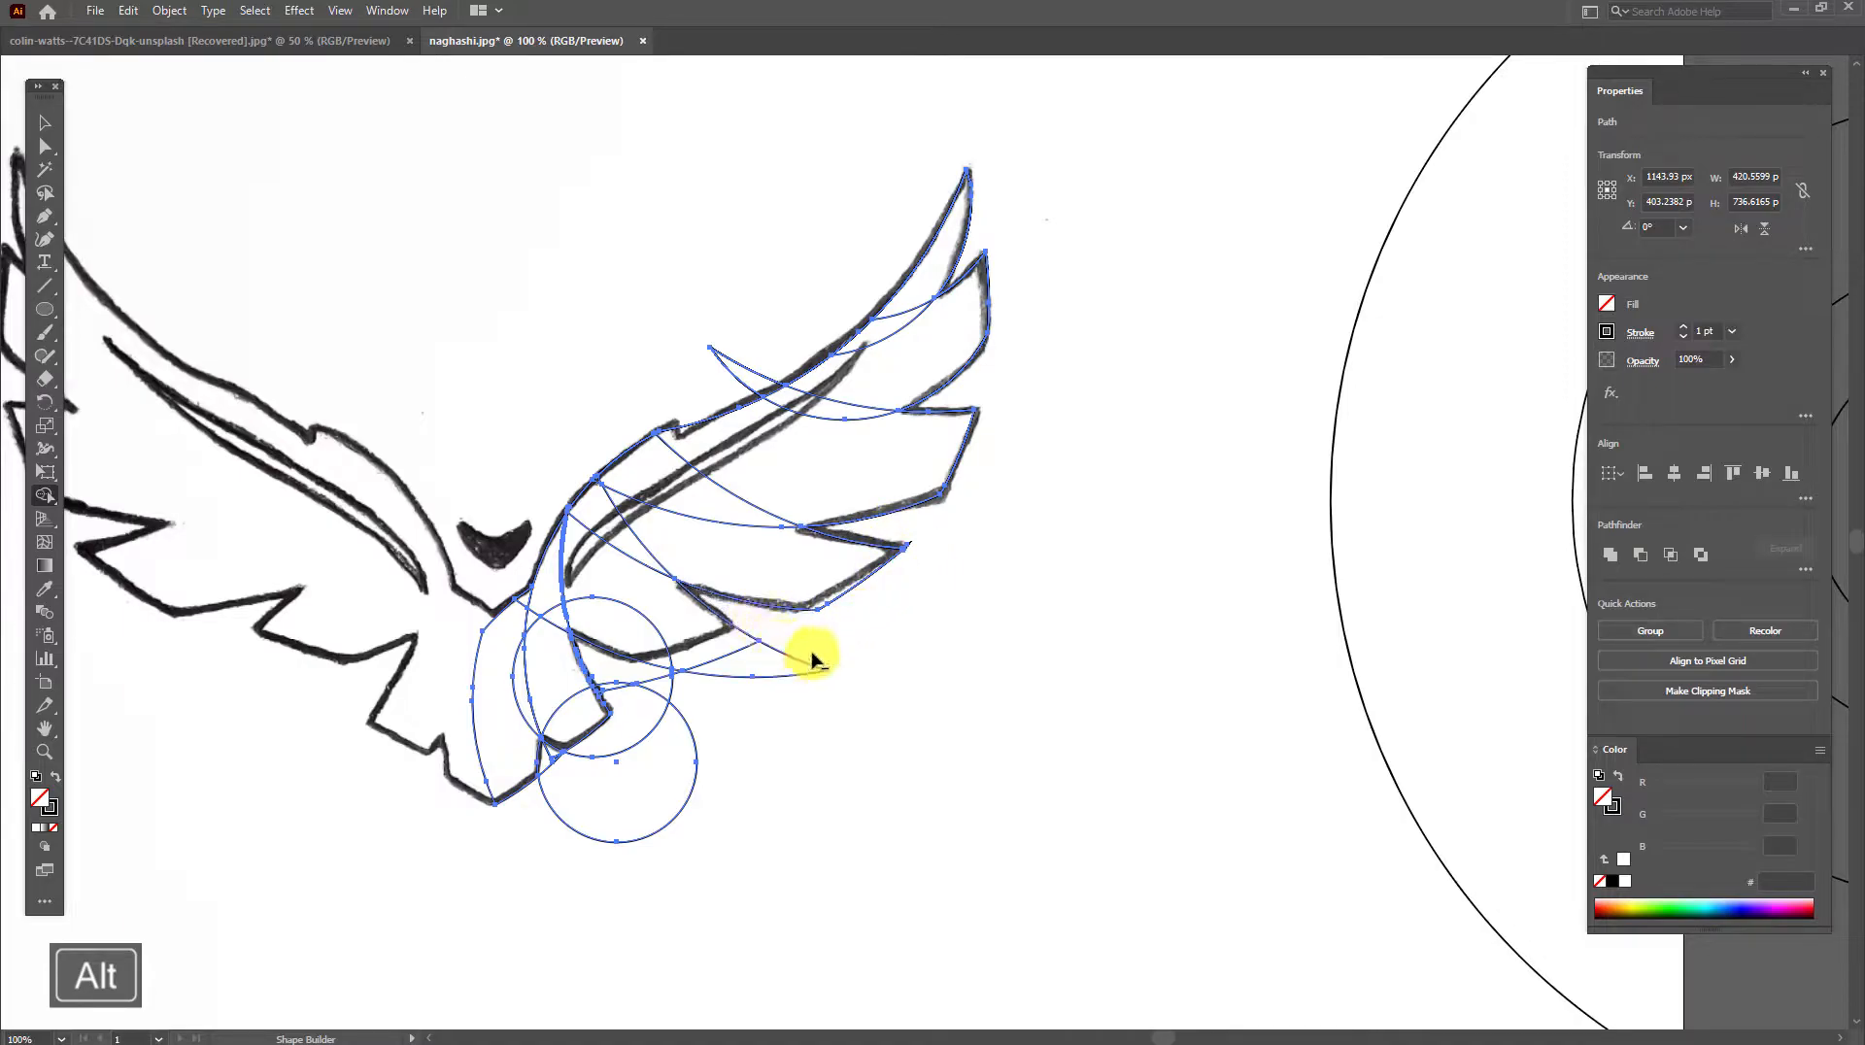
alt+click(551, 762)
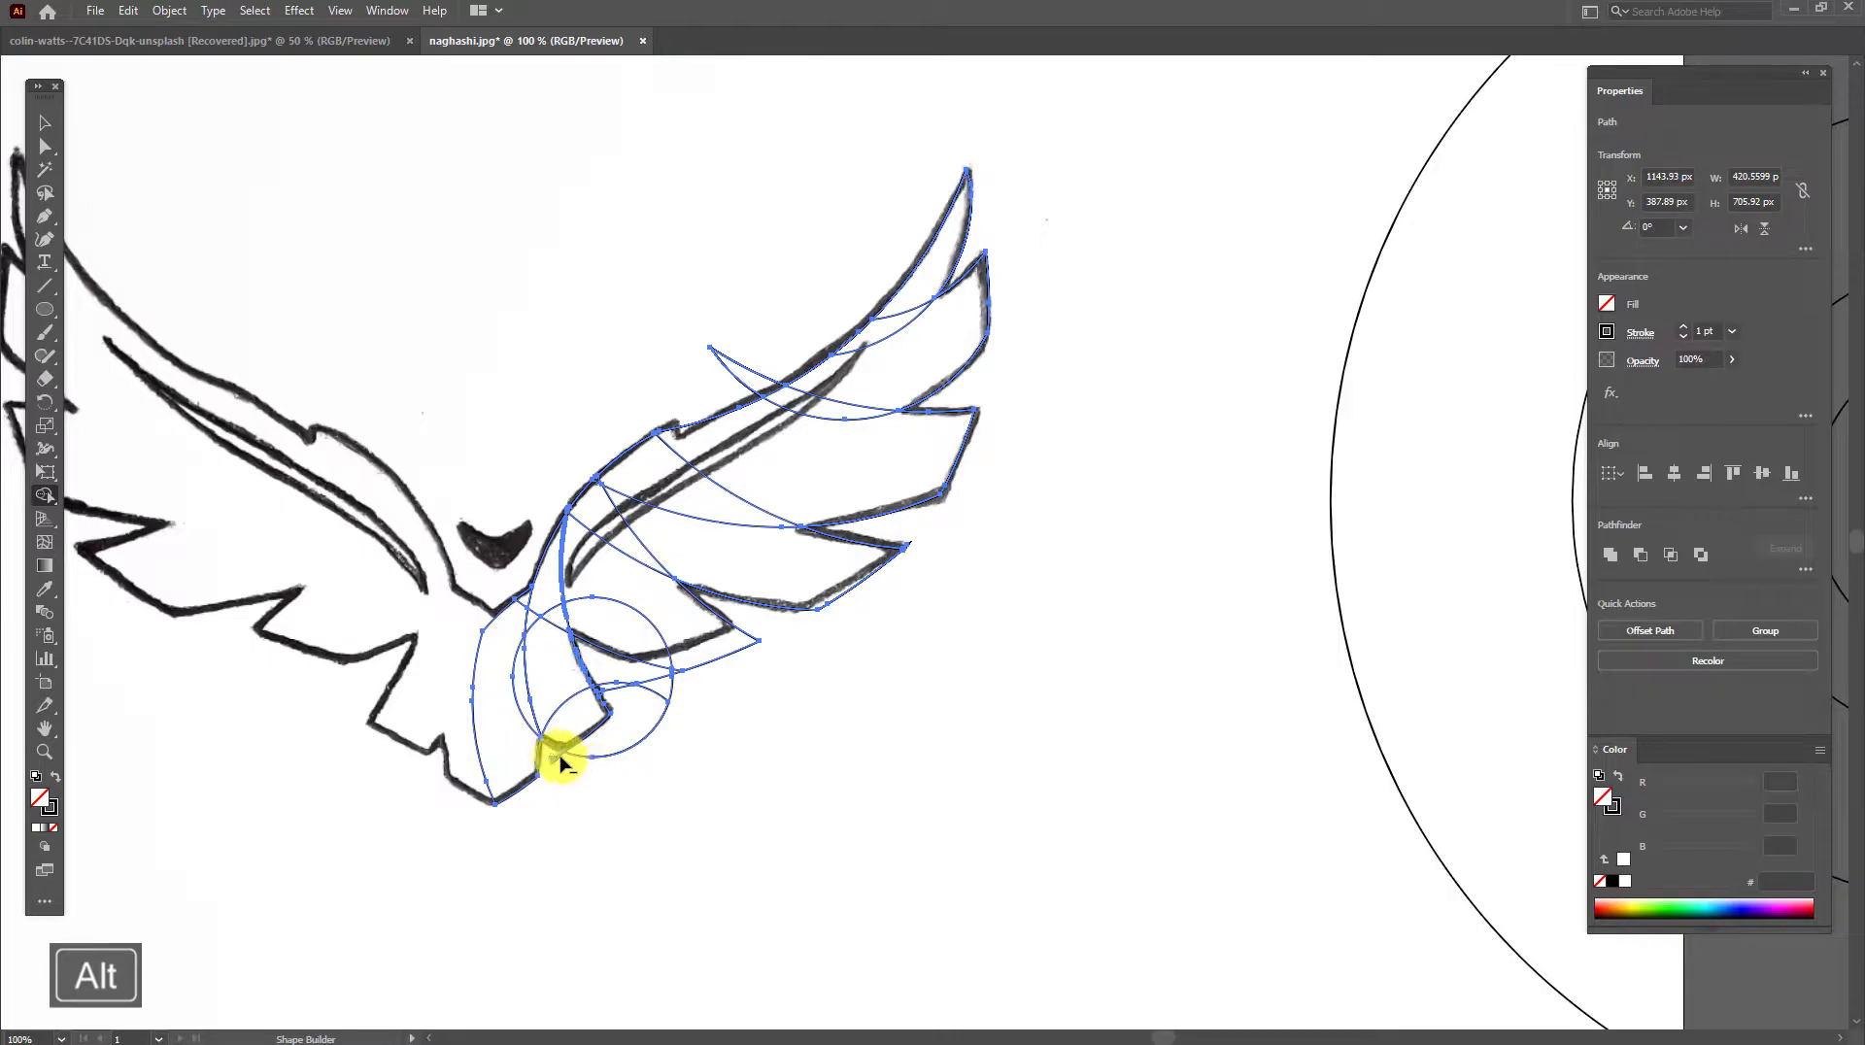
alt+click(660, 703)
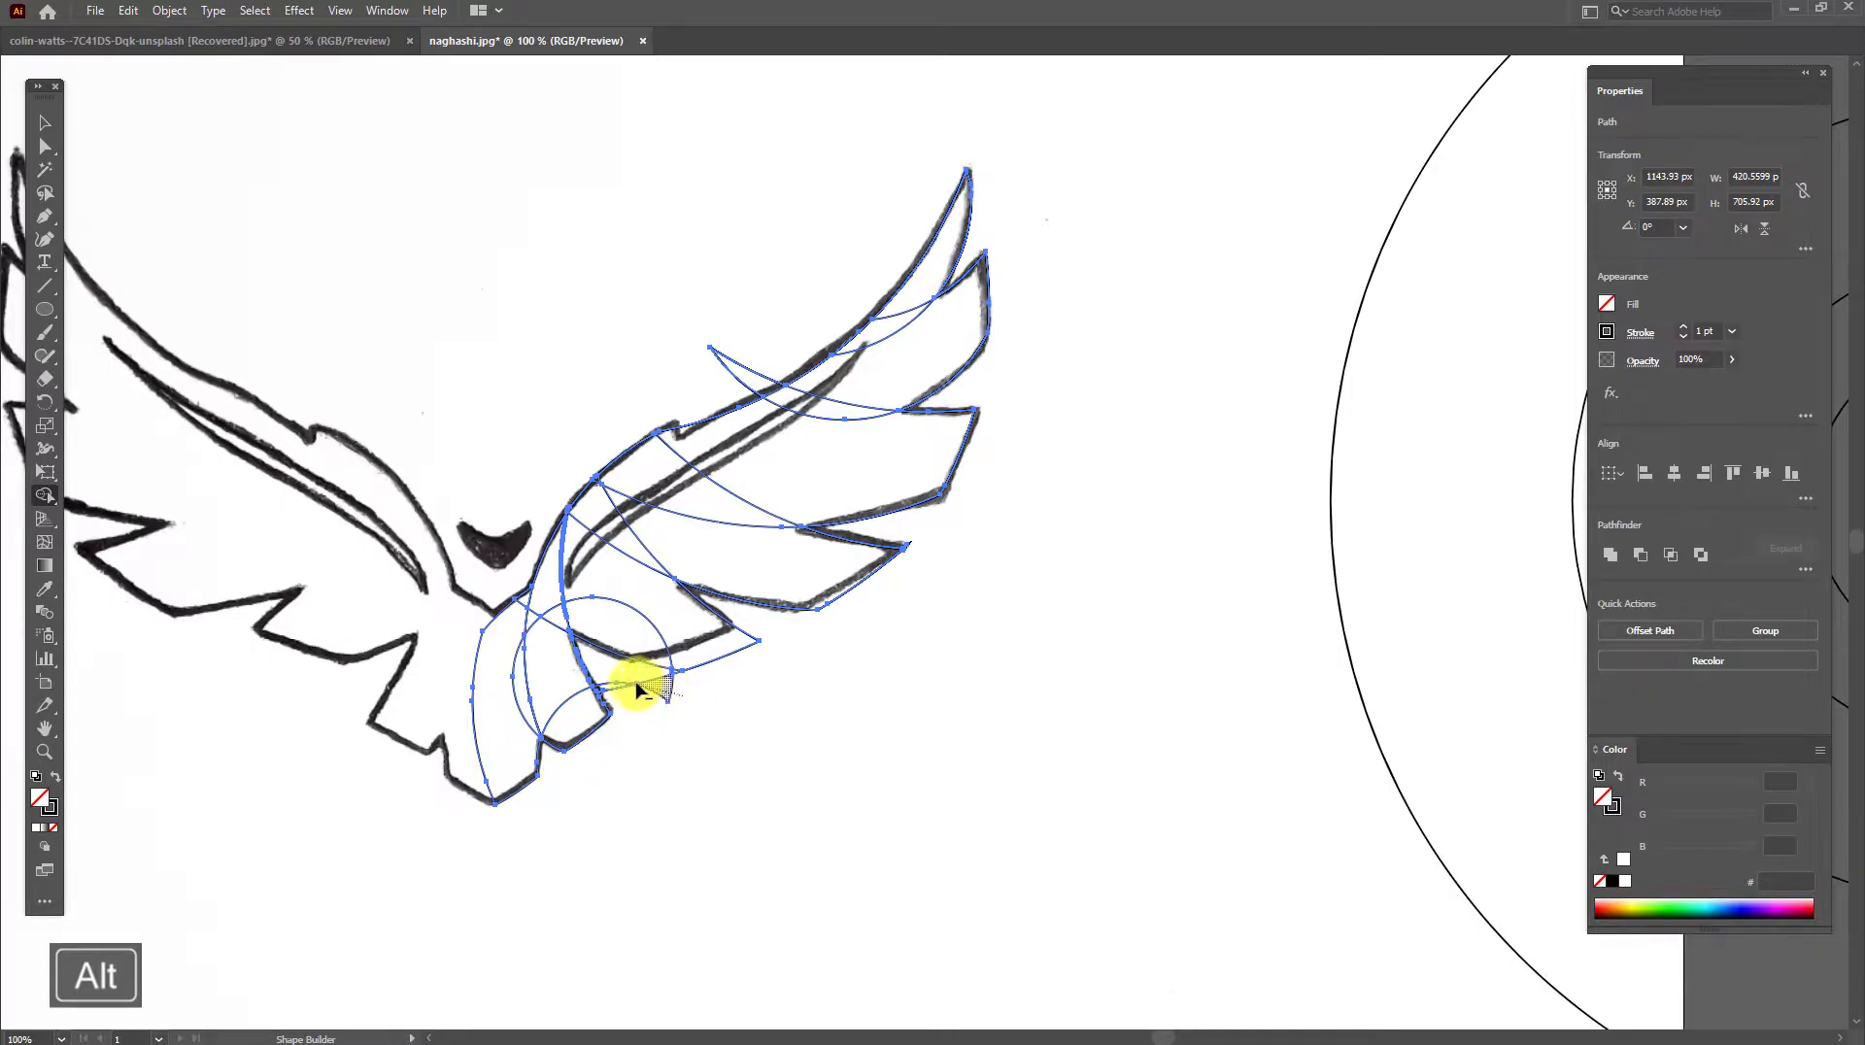
alt+click(641, 691)
Merge the overlapping regions inside each right-wing and tail feather so every feather becomes one shape.
mouse_move(632, 655)
mouse_down()
mouse_move(596, 554)
mouse_move(626, 622)
mouse_move(648, 621)
mouse_up()
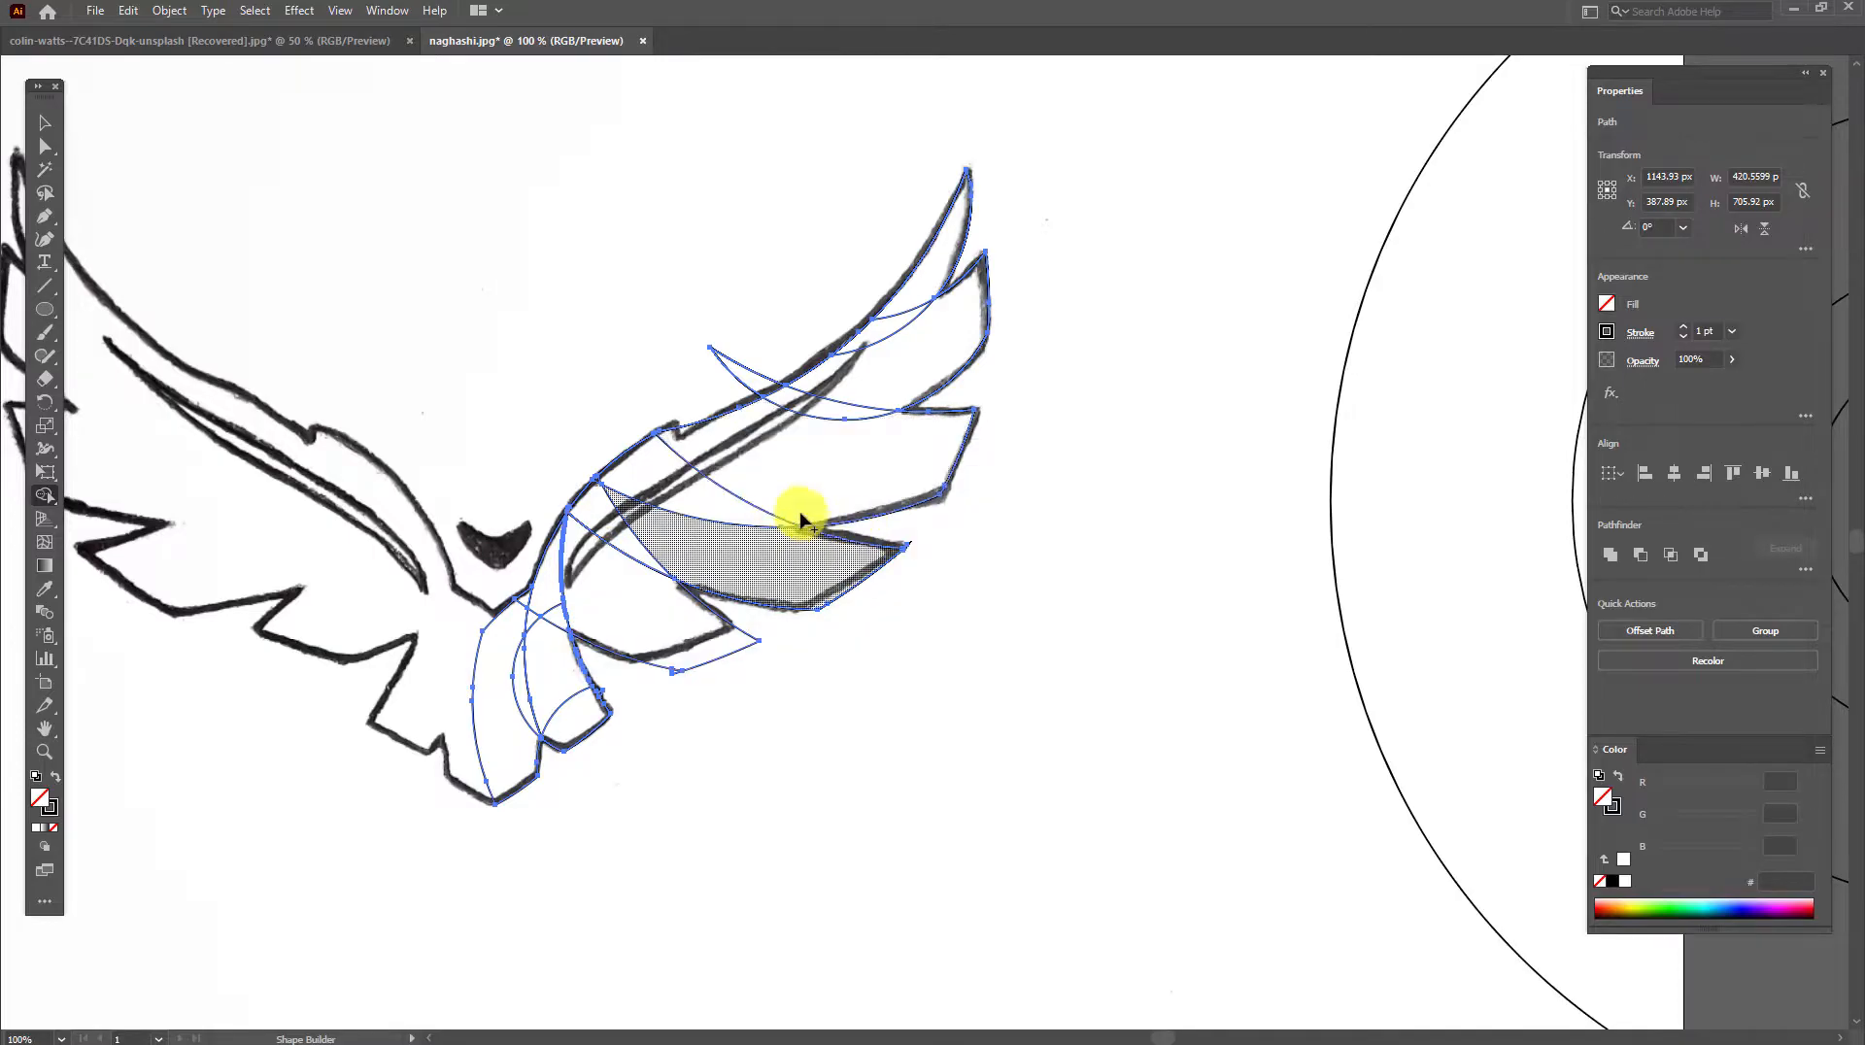
mouse_move(649, 525)
mouse_down()
mouse_move(624, 479)
mouse_move(667, 479)
mouse_up()
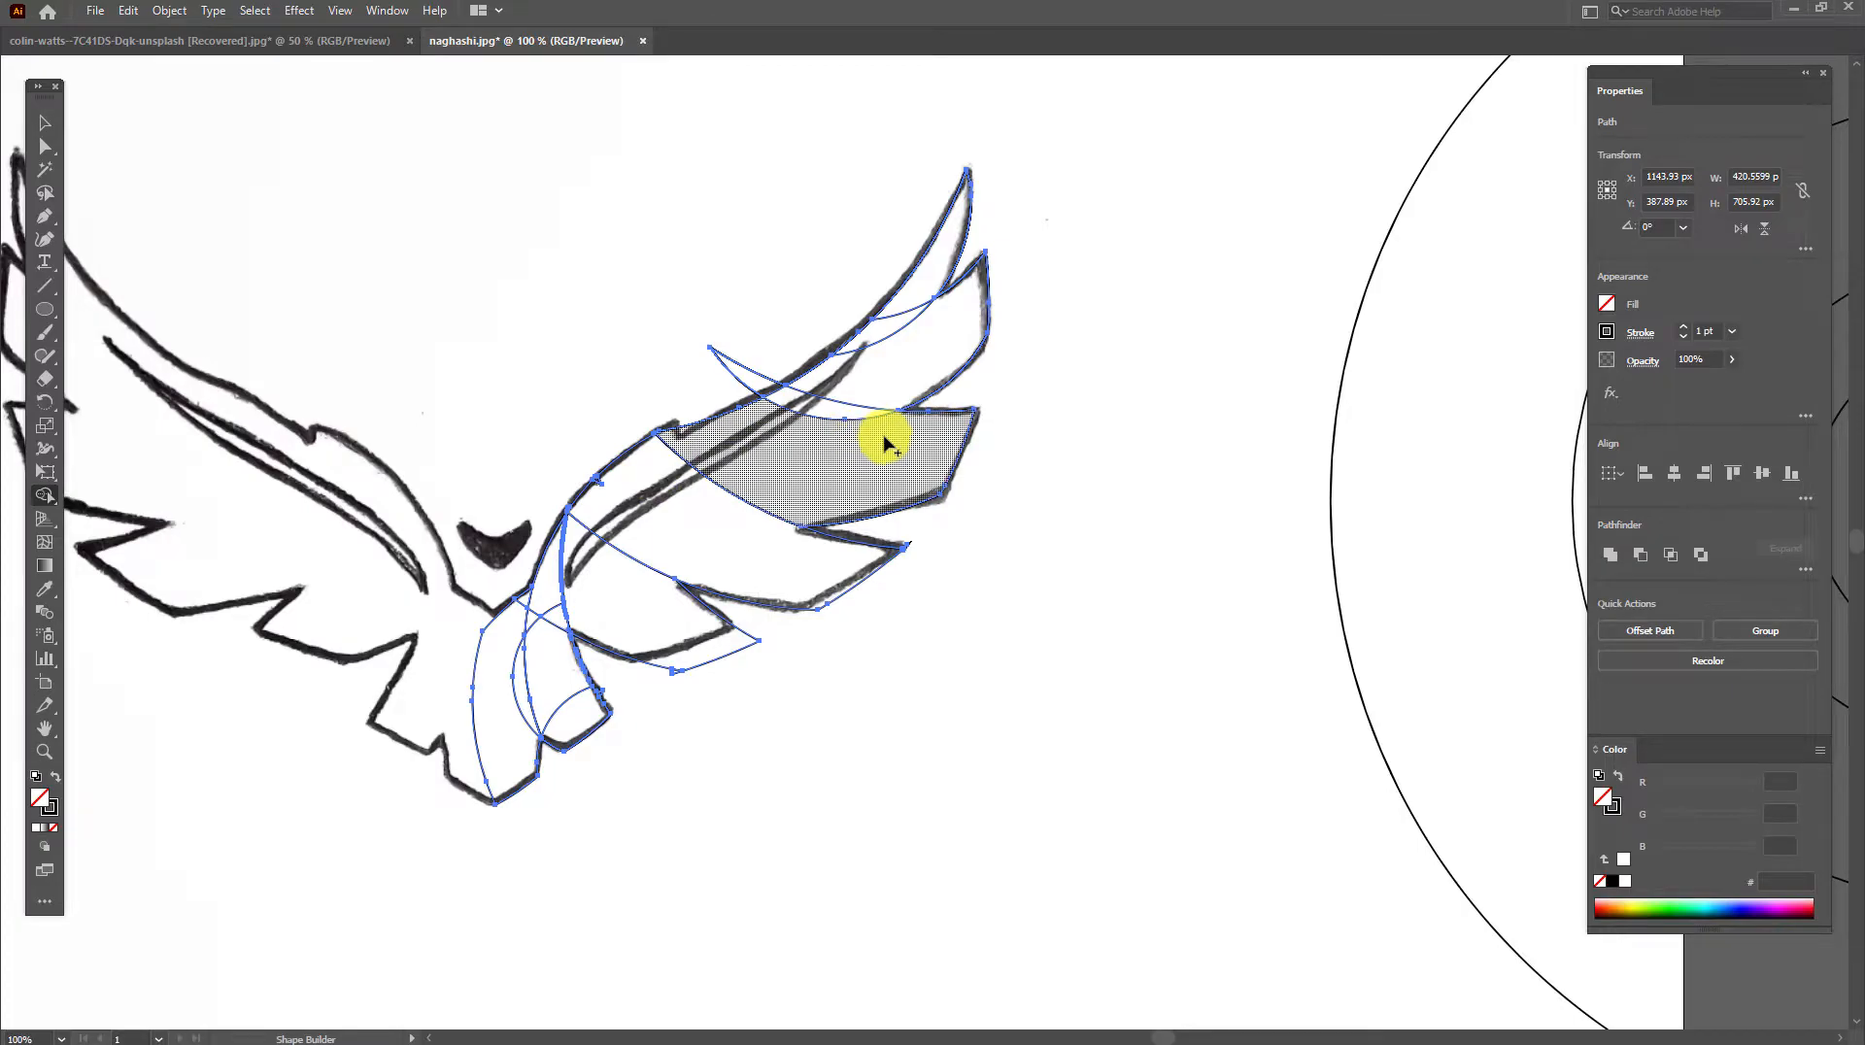
drag(794, 469, 830, 442)
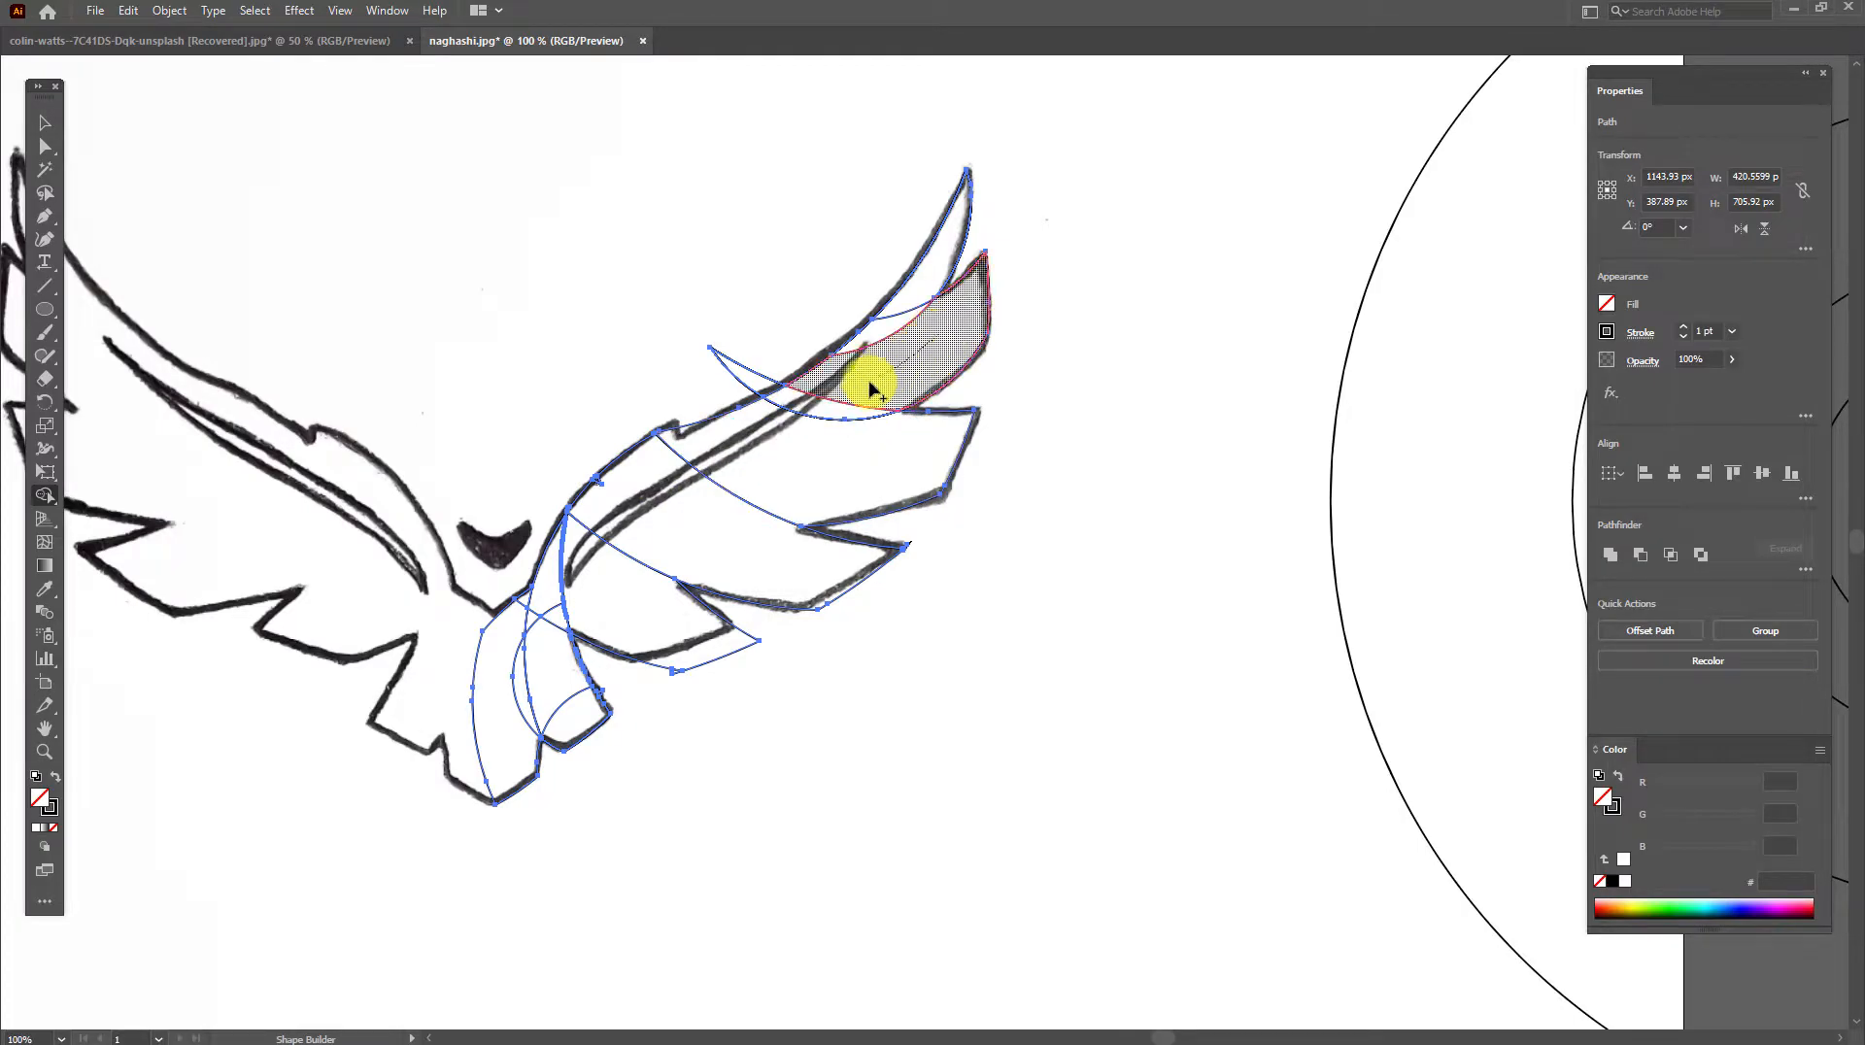
click(816, 412)
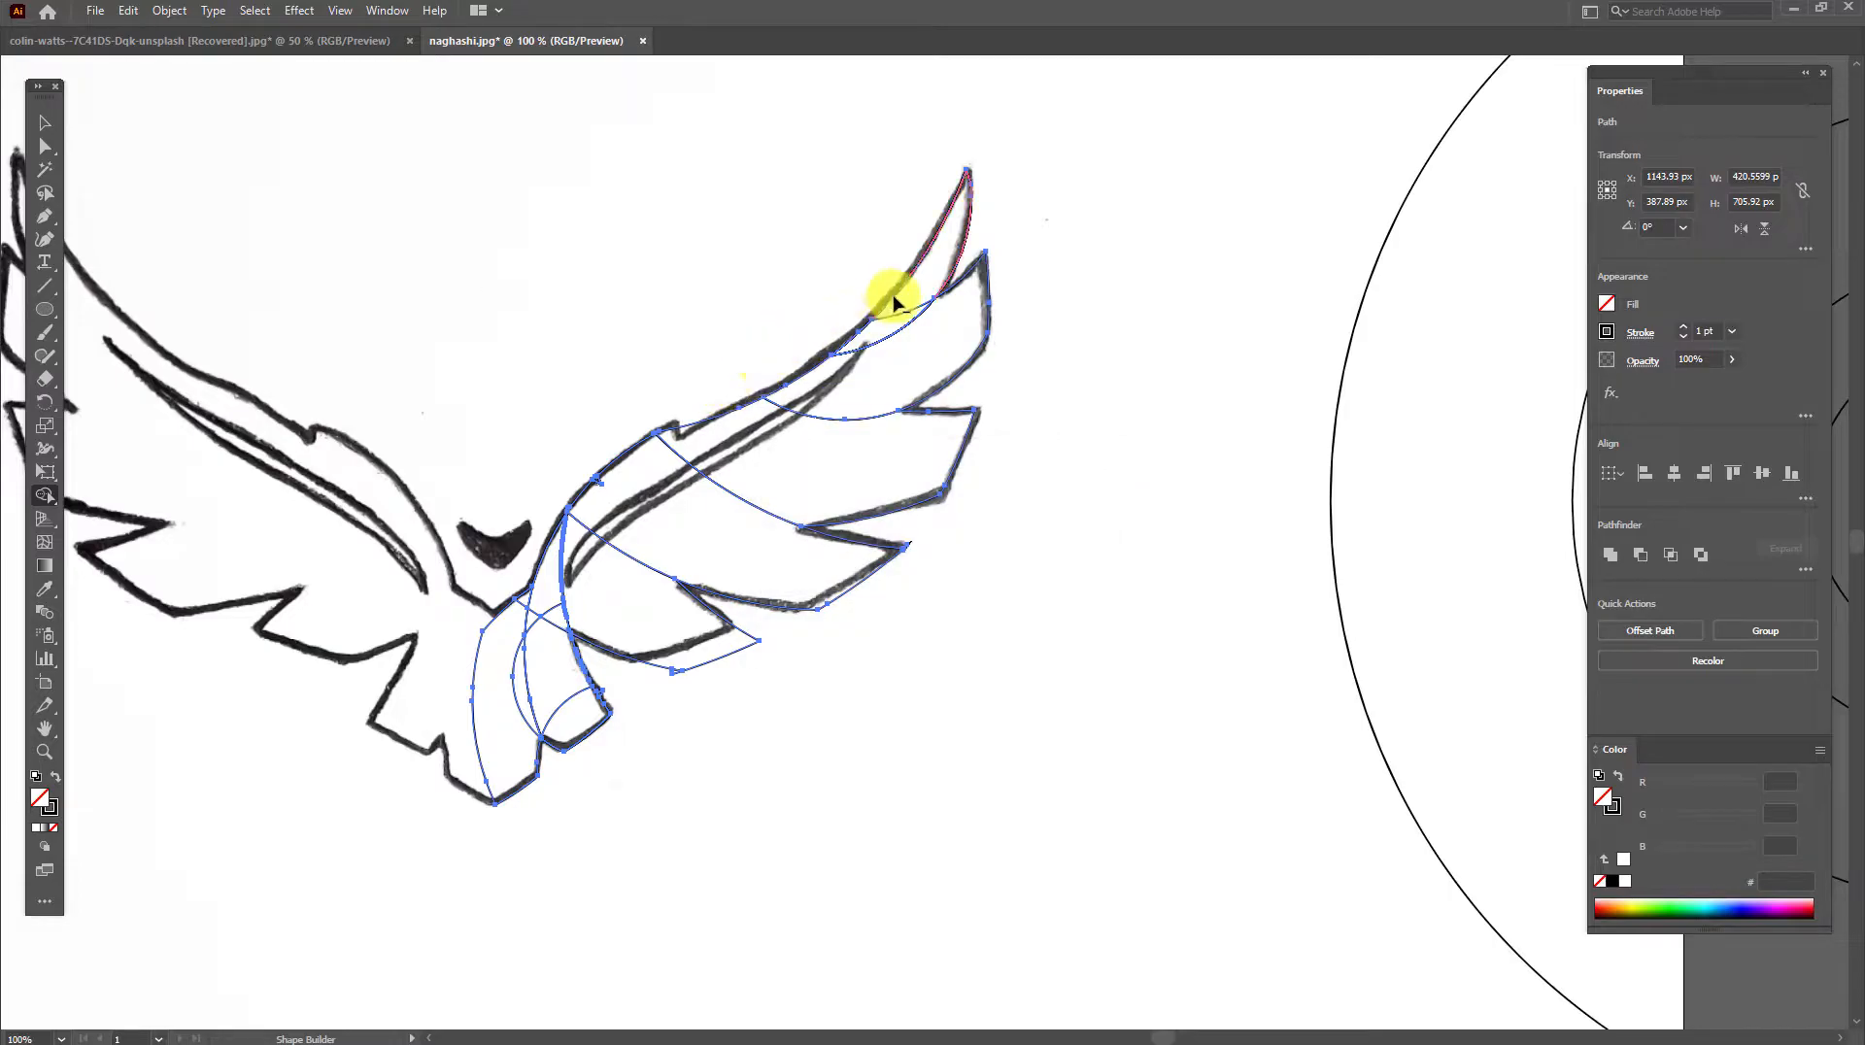
drag(887, 328, 880, 334)
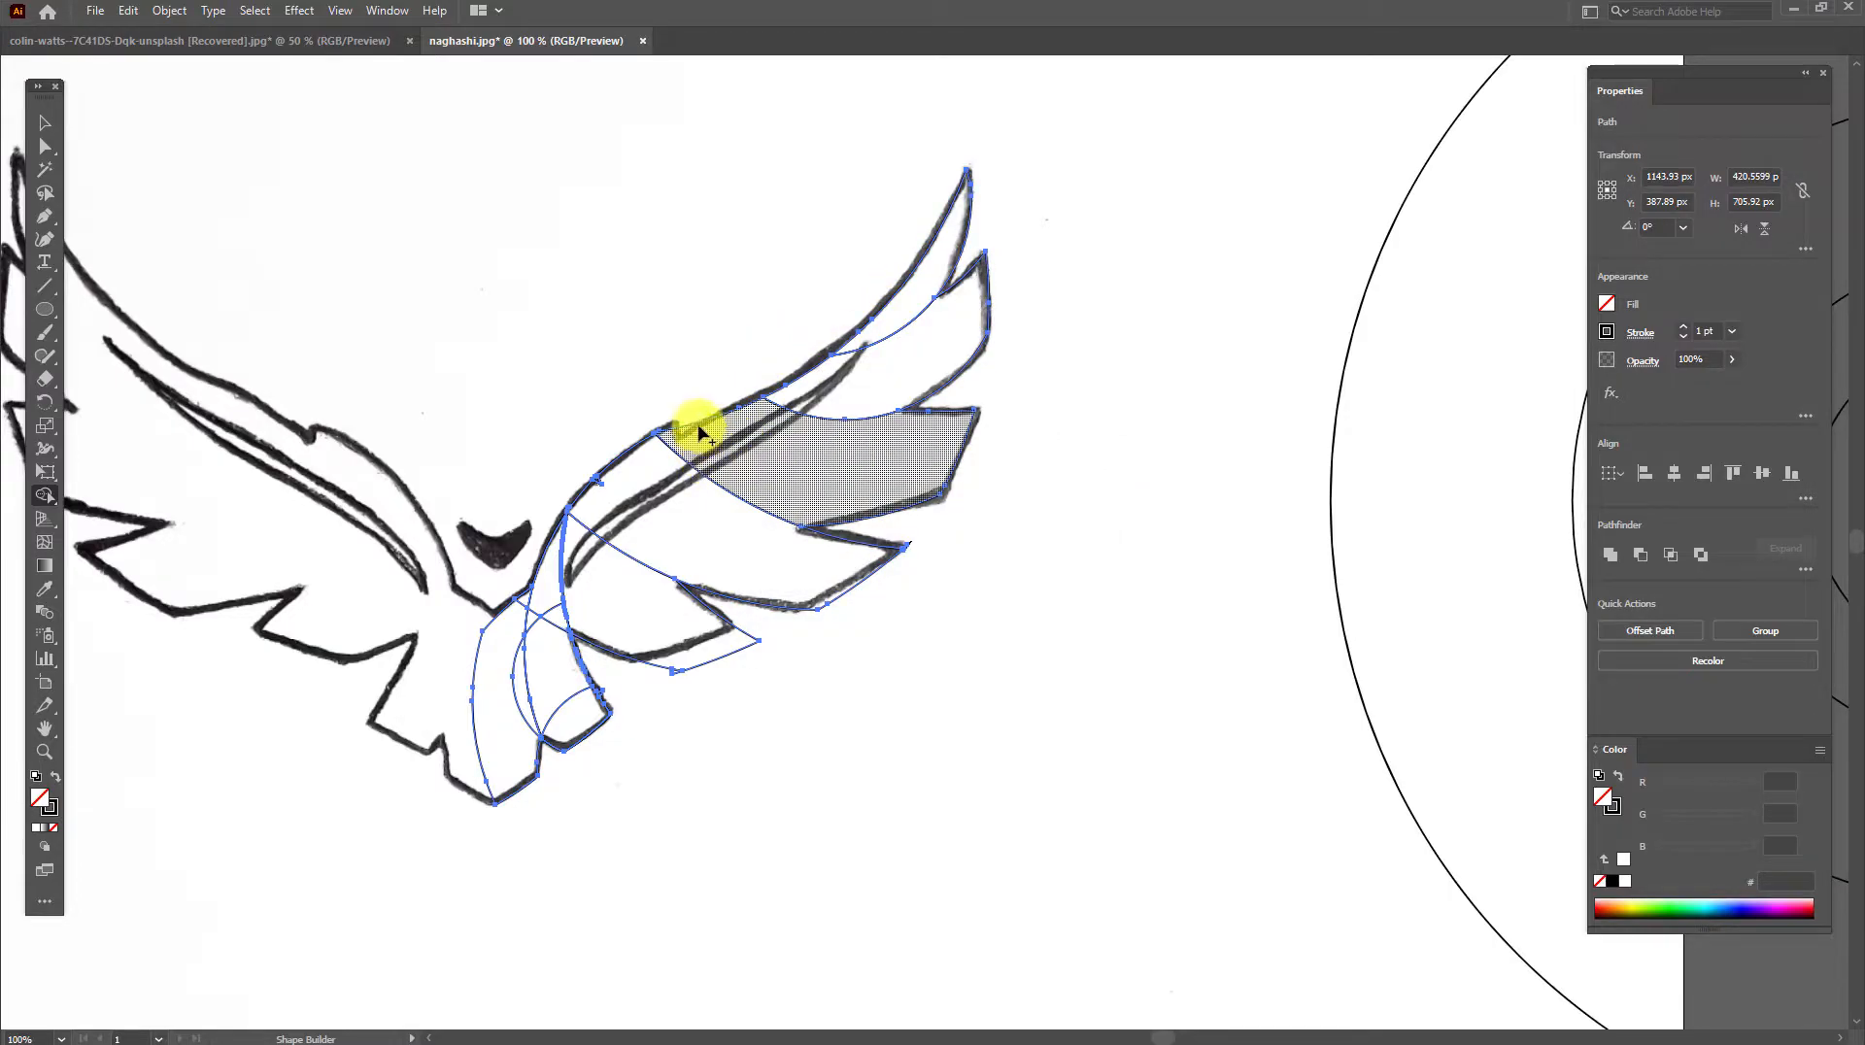
mouse_move(542, 636)
mouse_down()
mouse_move(572, 715)
mouse_move(521, 603)
mouse_up()
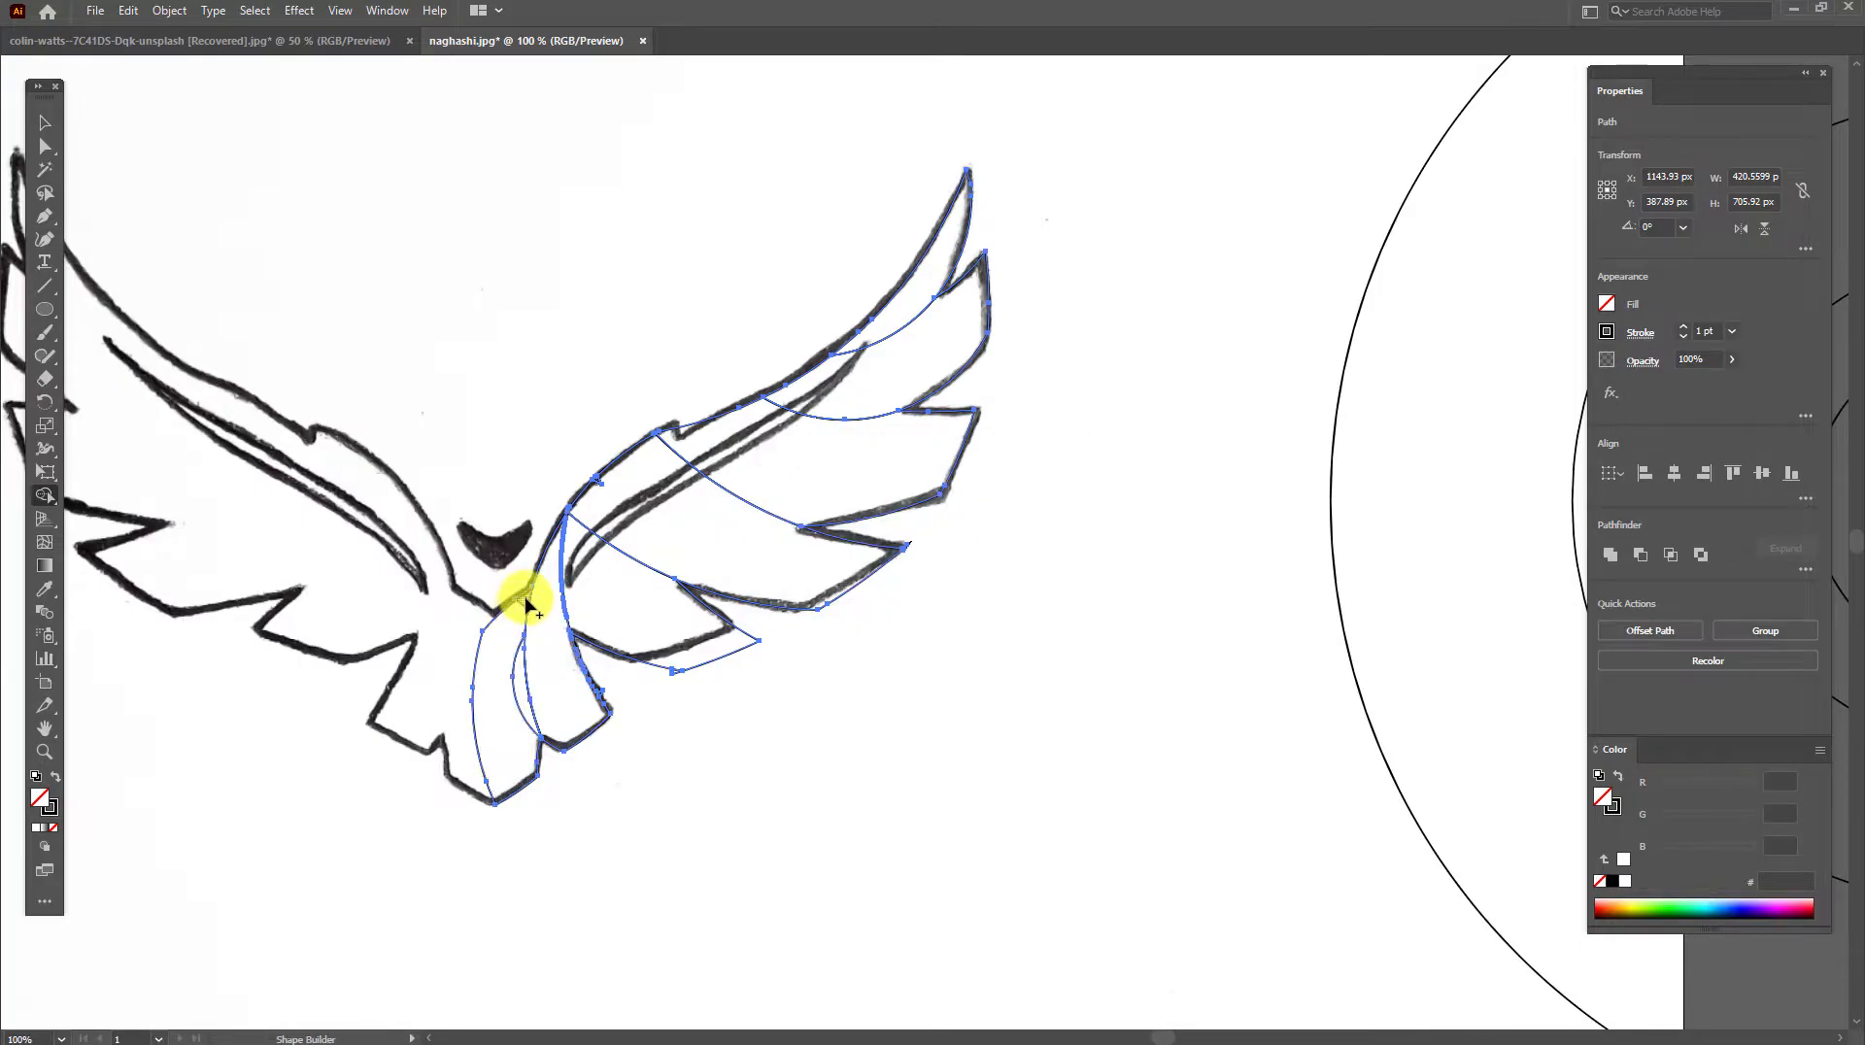
click(525, 697)
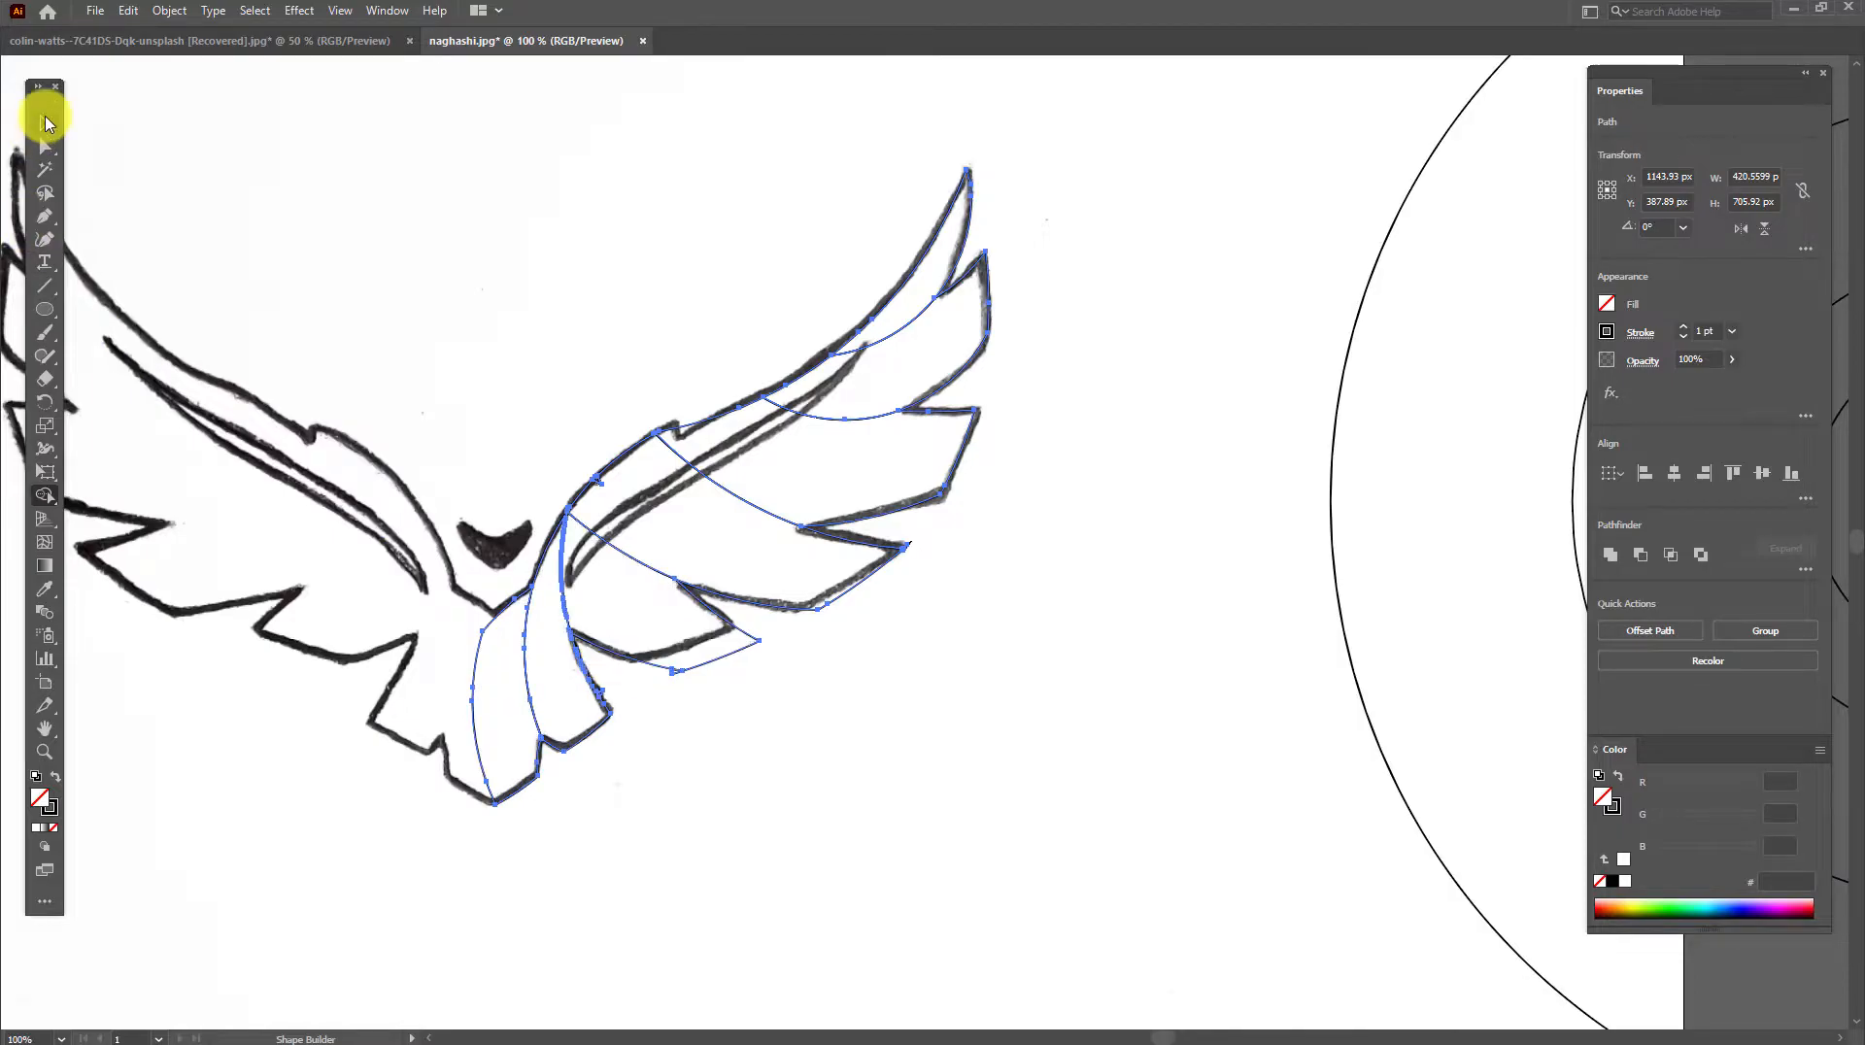
Select the feather second from the wing's base and clean up the tiny sliver on its upper edge with Shape Builder.
click(45, 122)
click(637, 249)
right_click(594, 476)
click(595, 486)
click(596, 481)
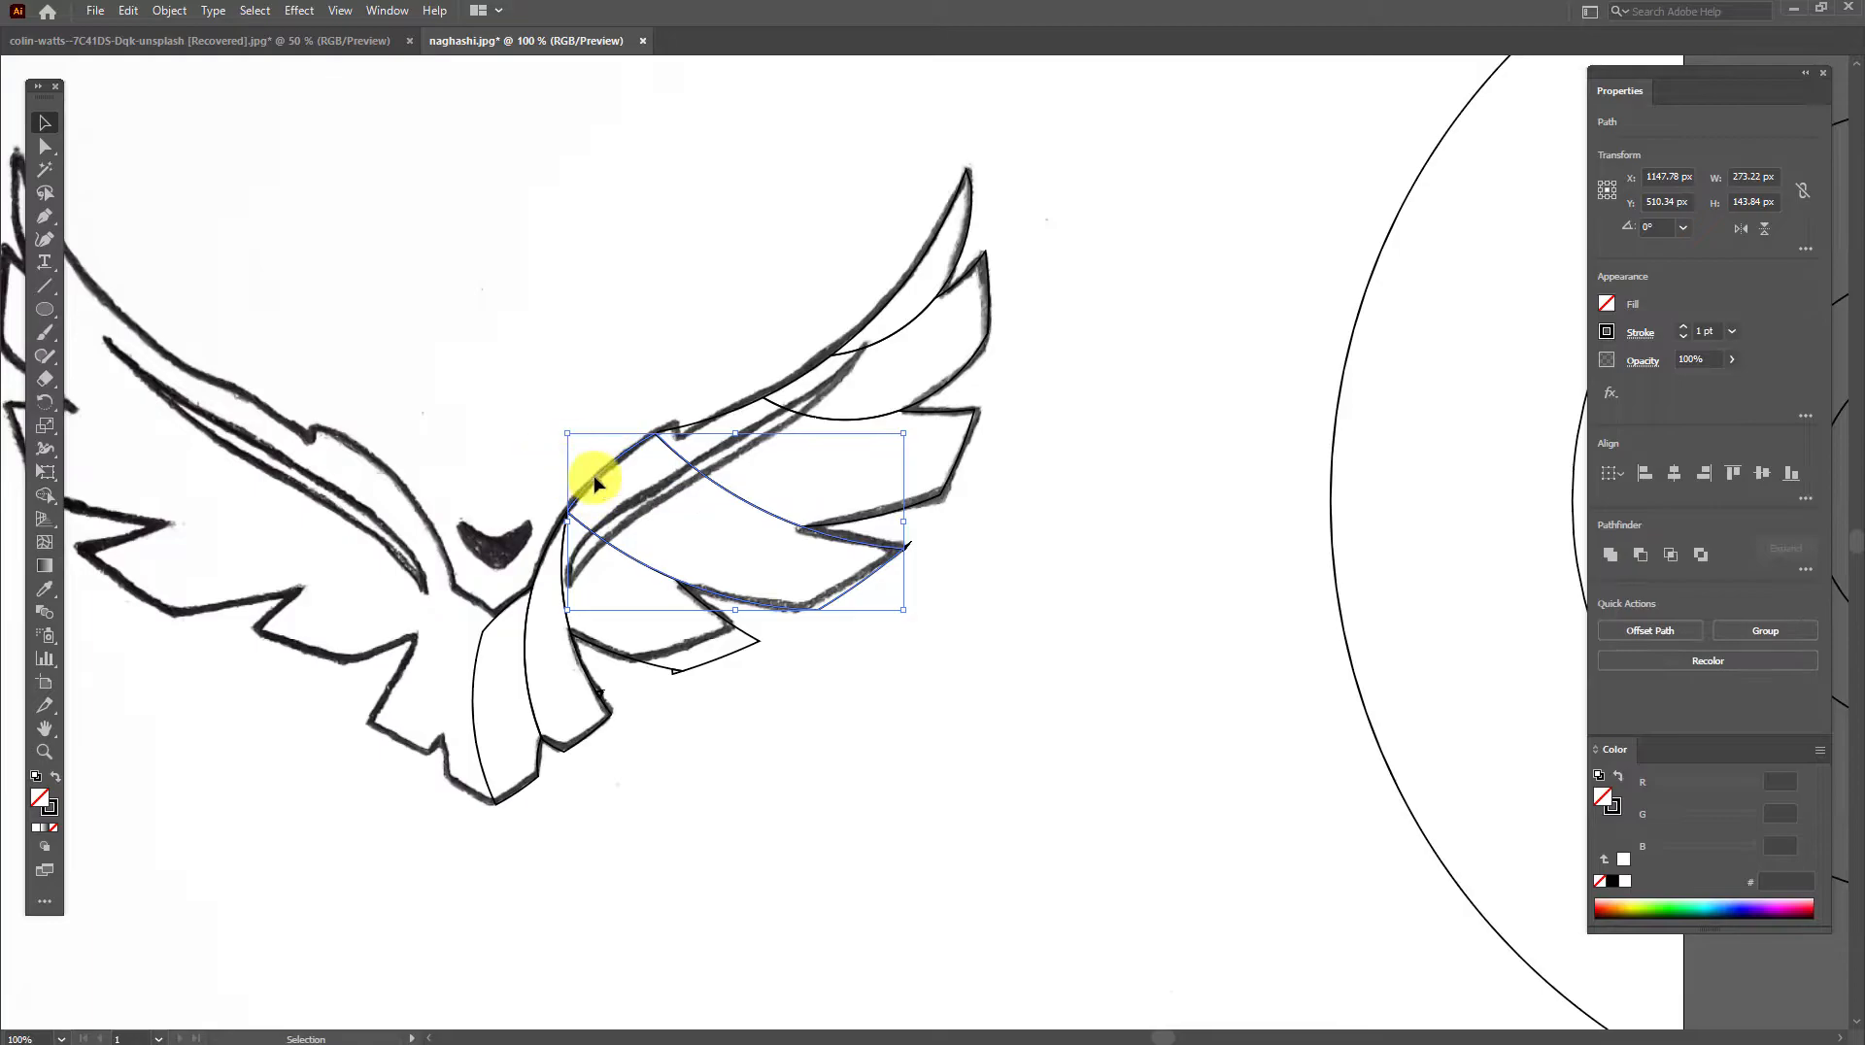
click(45, 496)
click(595, 489)
click(44, 123)
Clean up the stray path bits on the lowest wing feather, the tail feather's edge and the neighbouring feather tip.
click(616, 652)
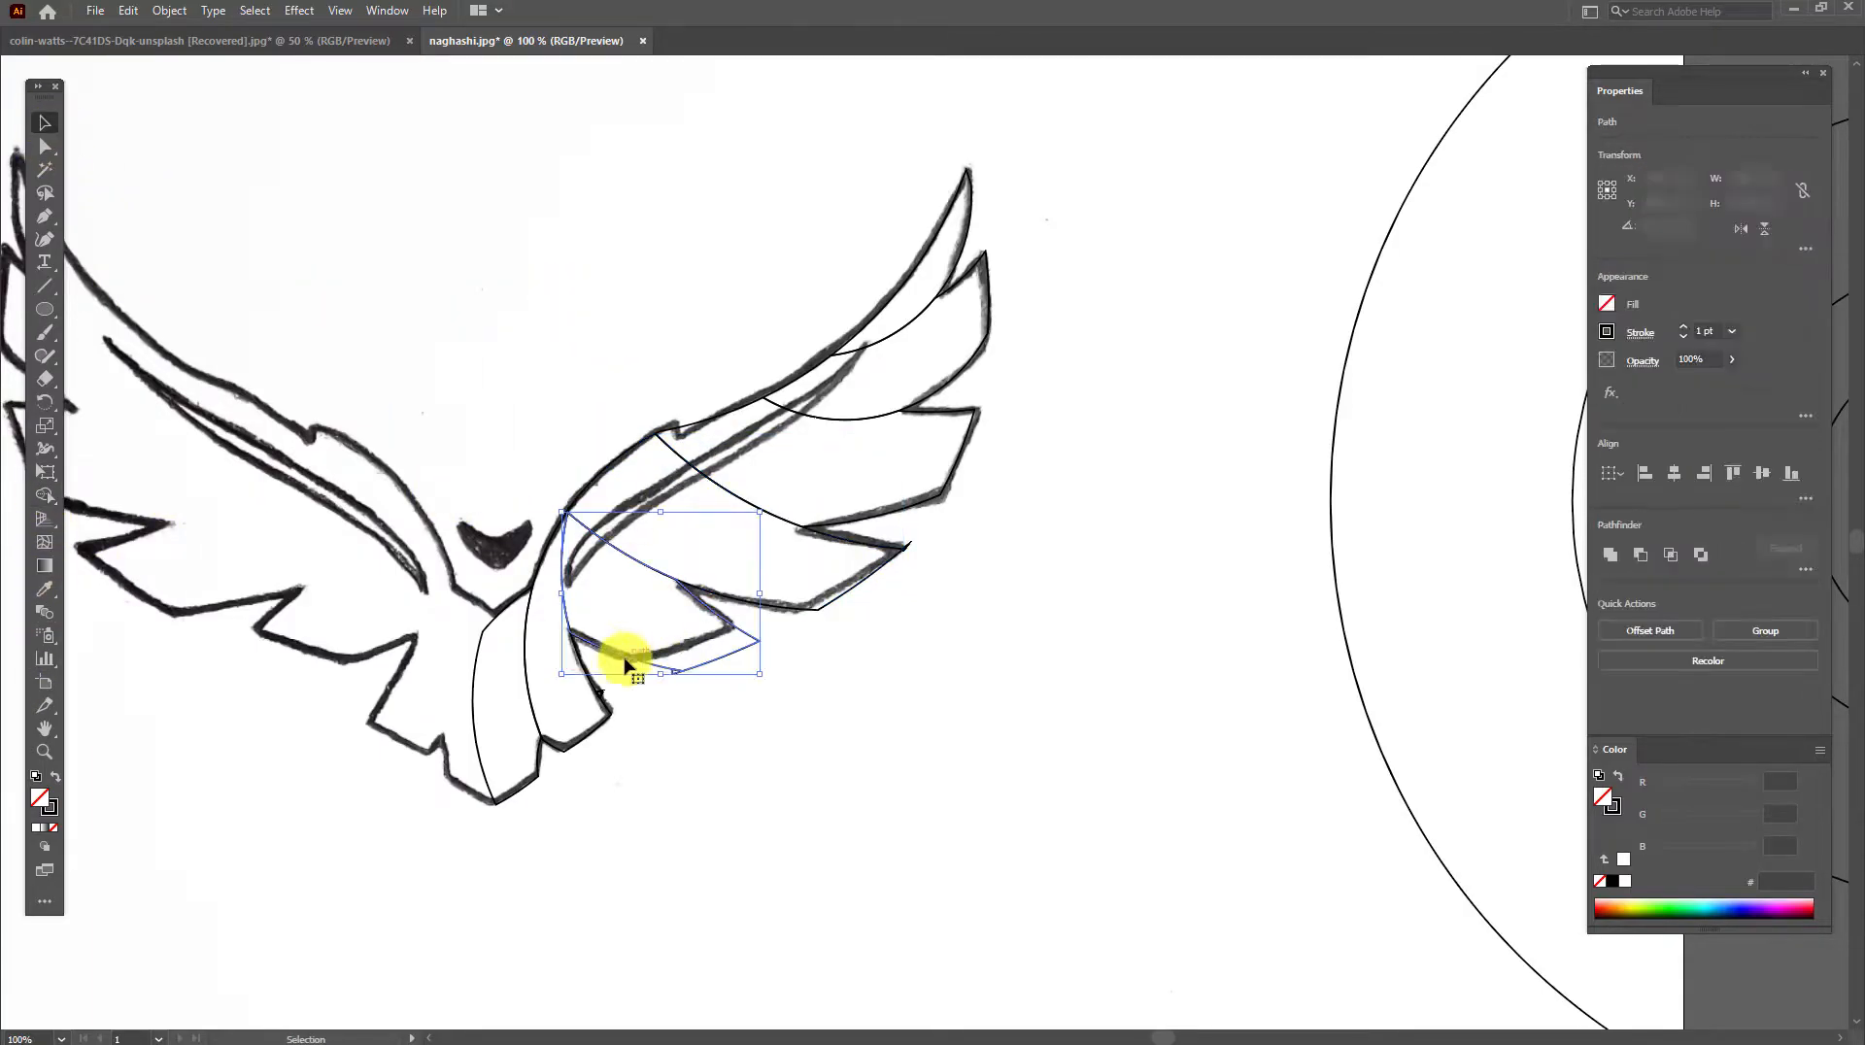
click(44, 496)
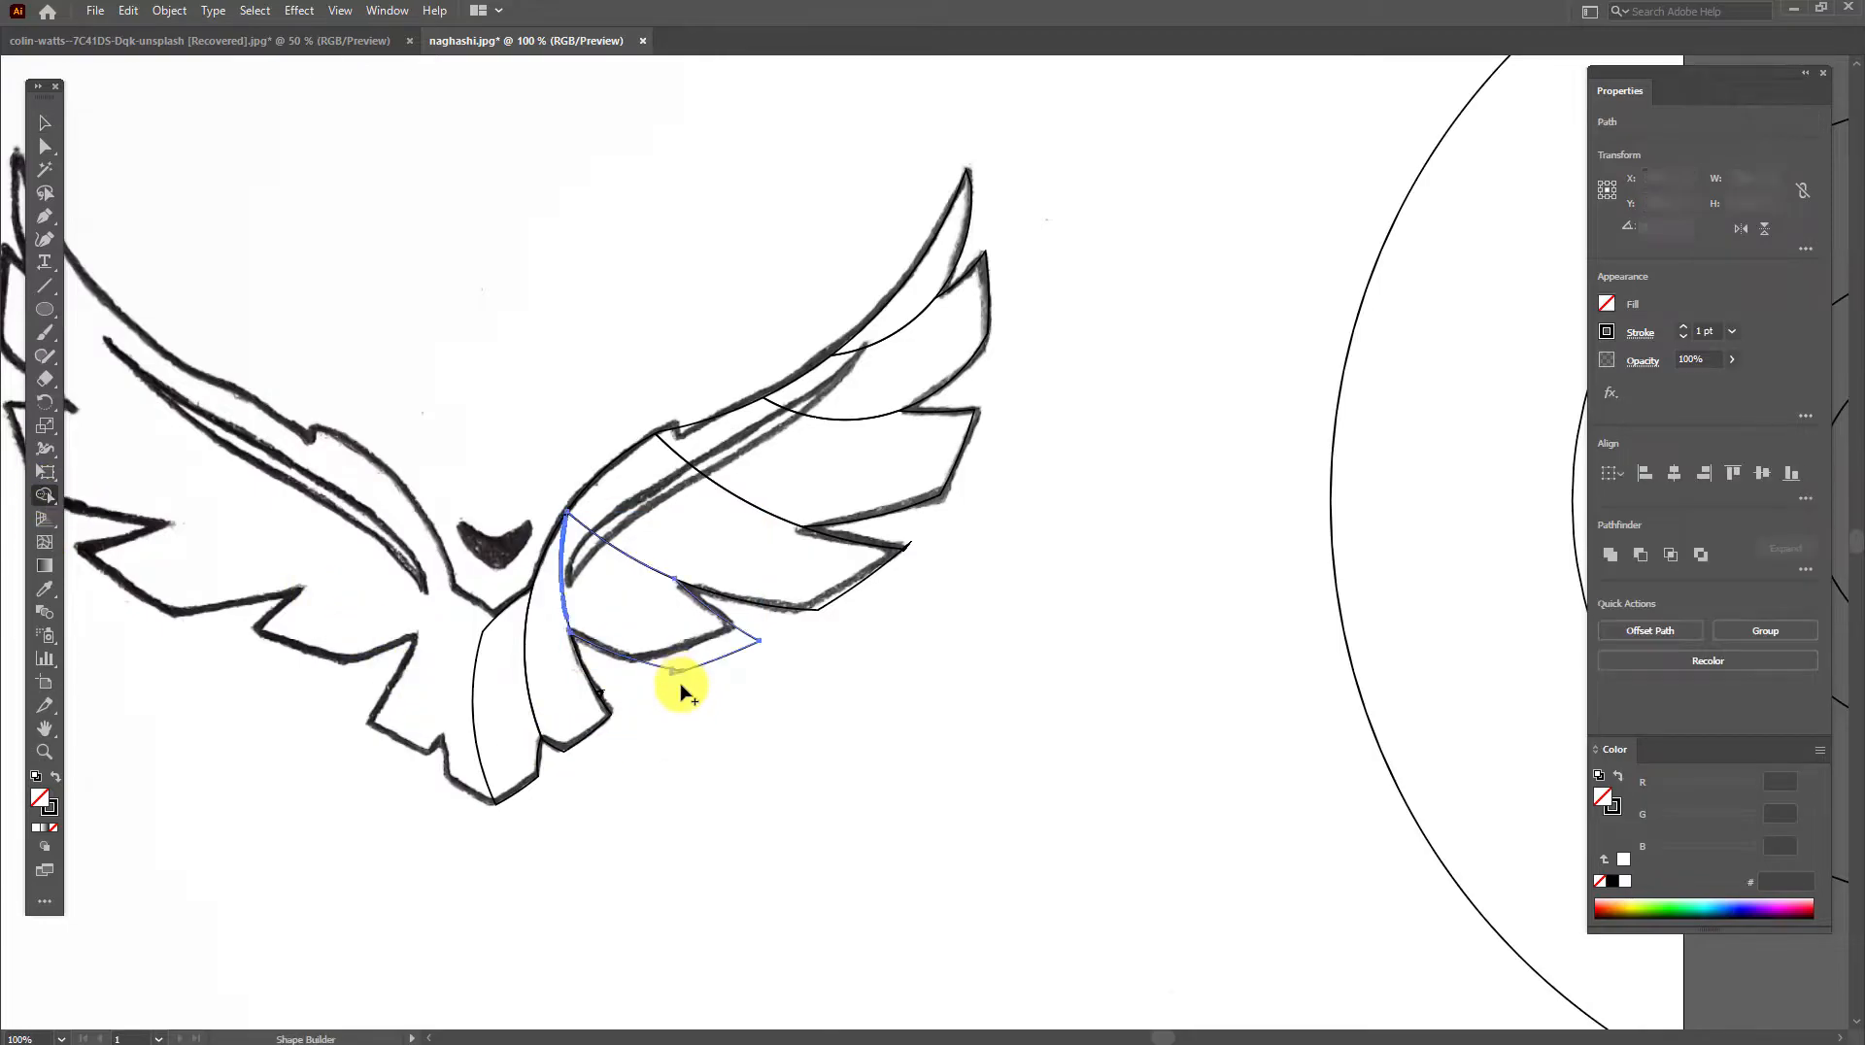
scroll(677, 665, up, 4)
click(44, 123)
click(378, 745)
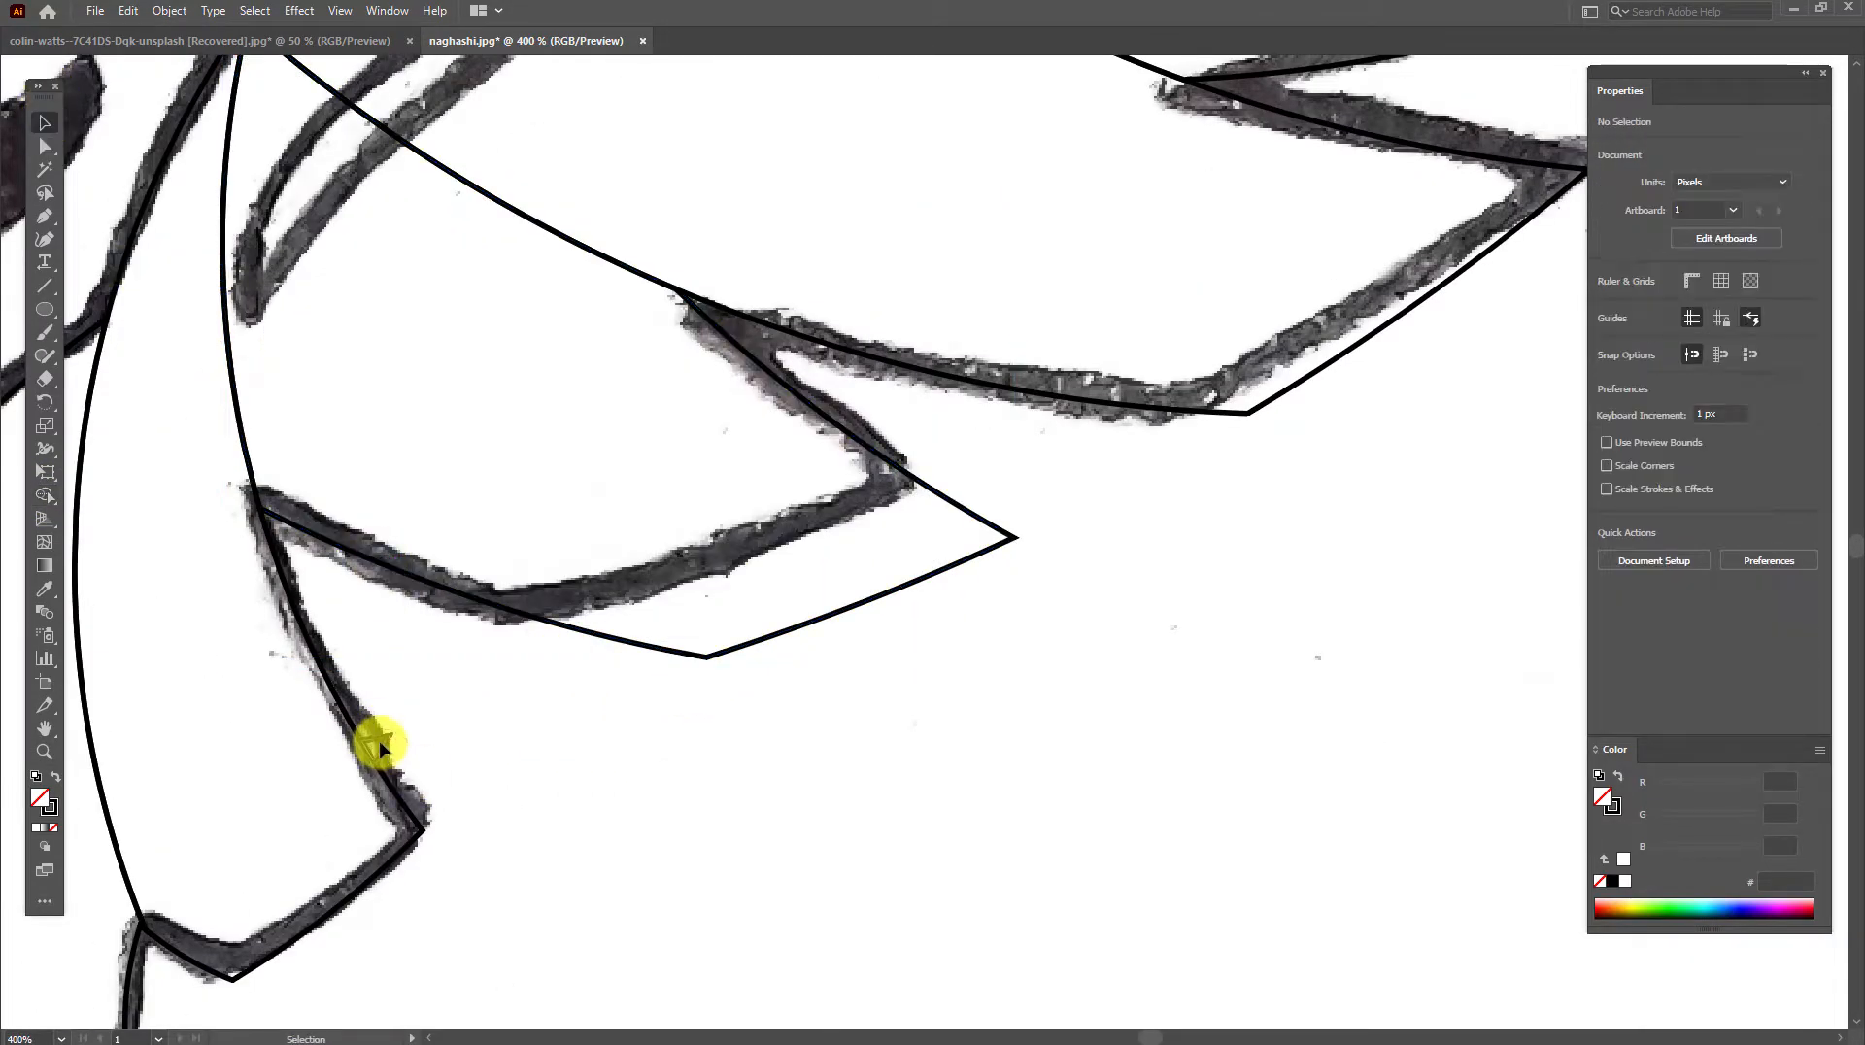
click(379, 744)
click(385, 745)
scroll(466, 699, down, 5)
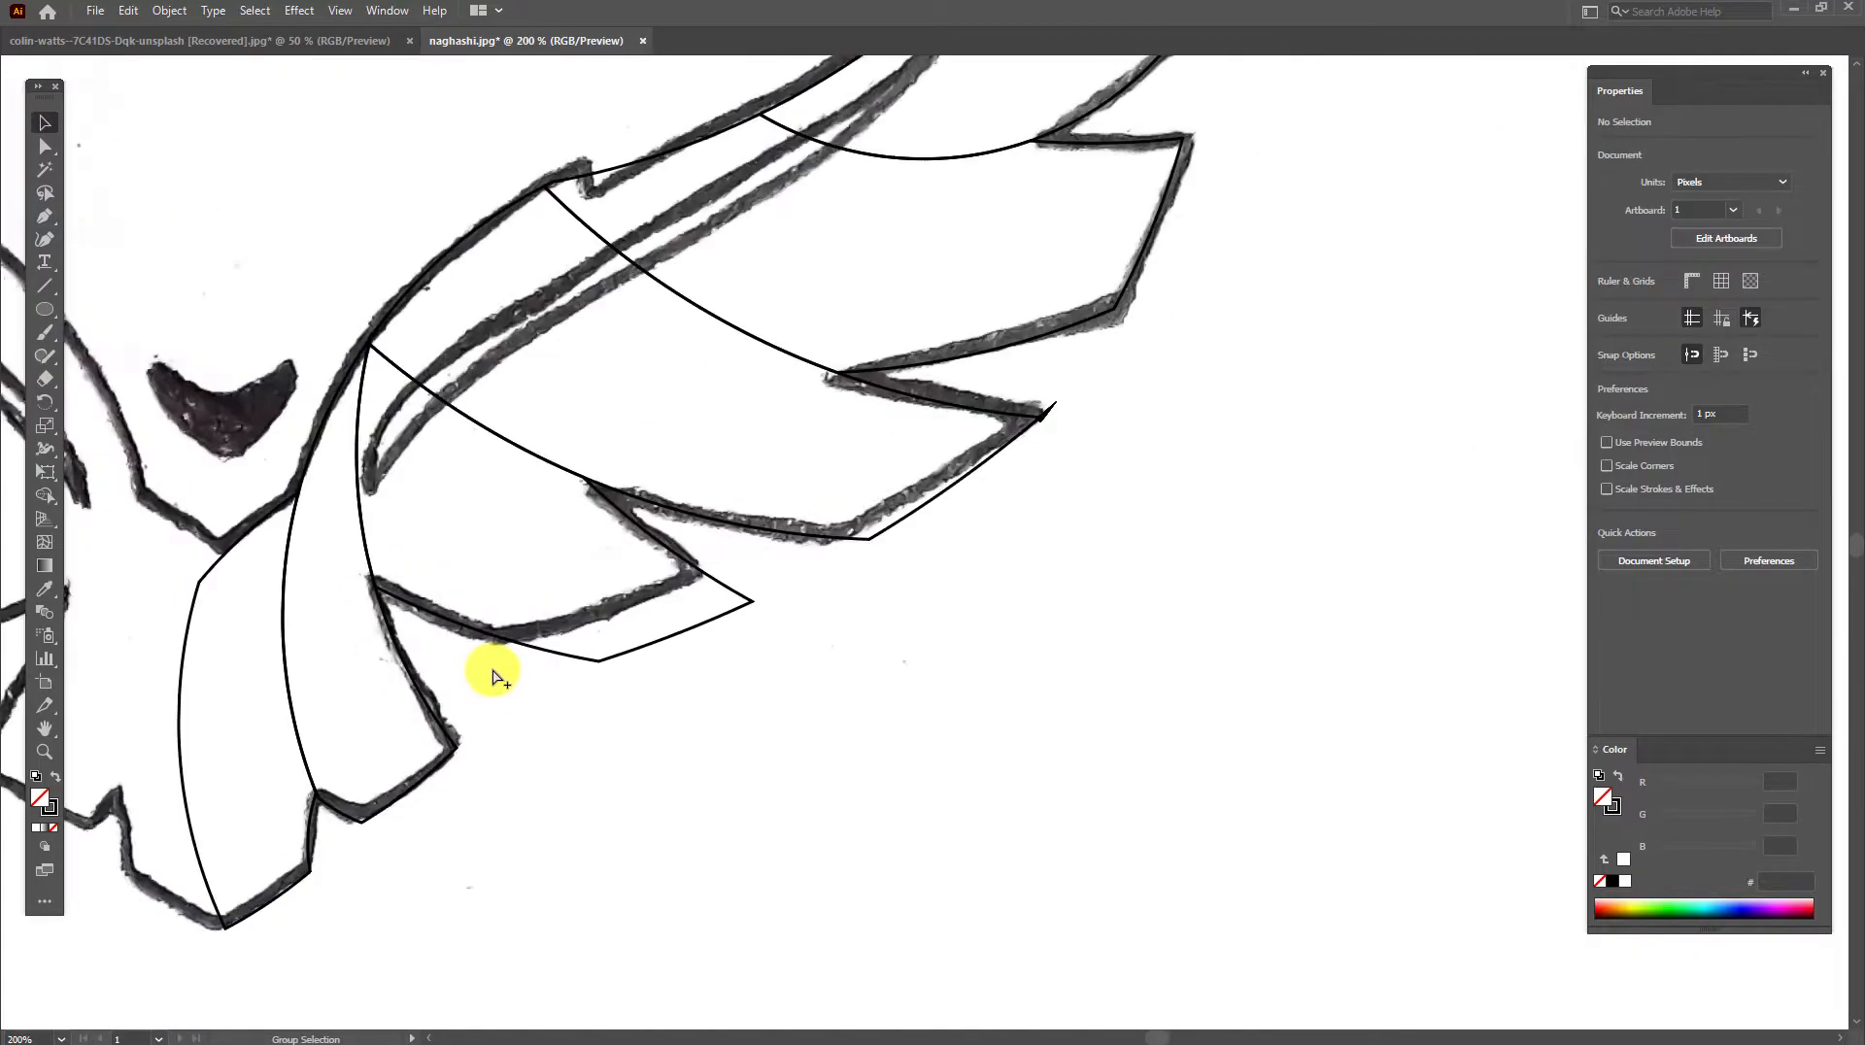
click(932, 503)
click(935, 532)
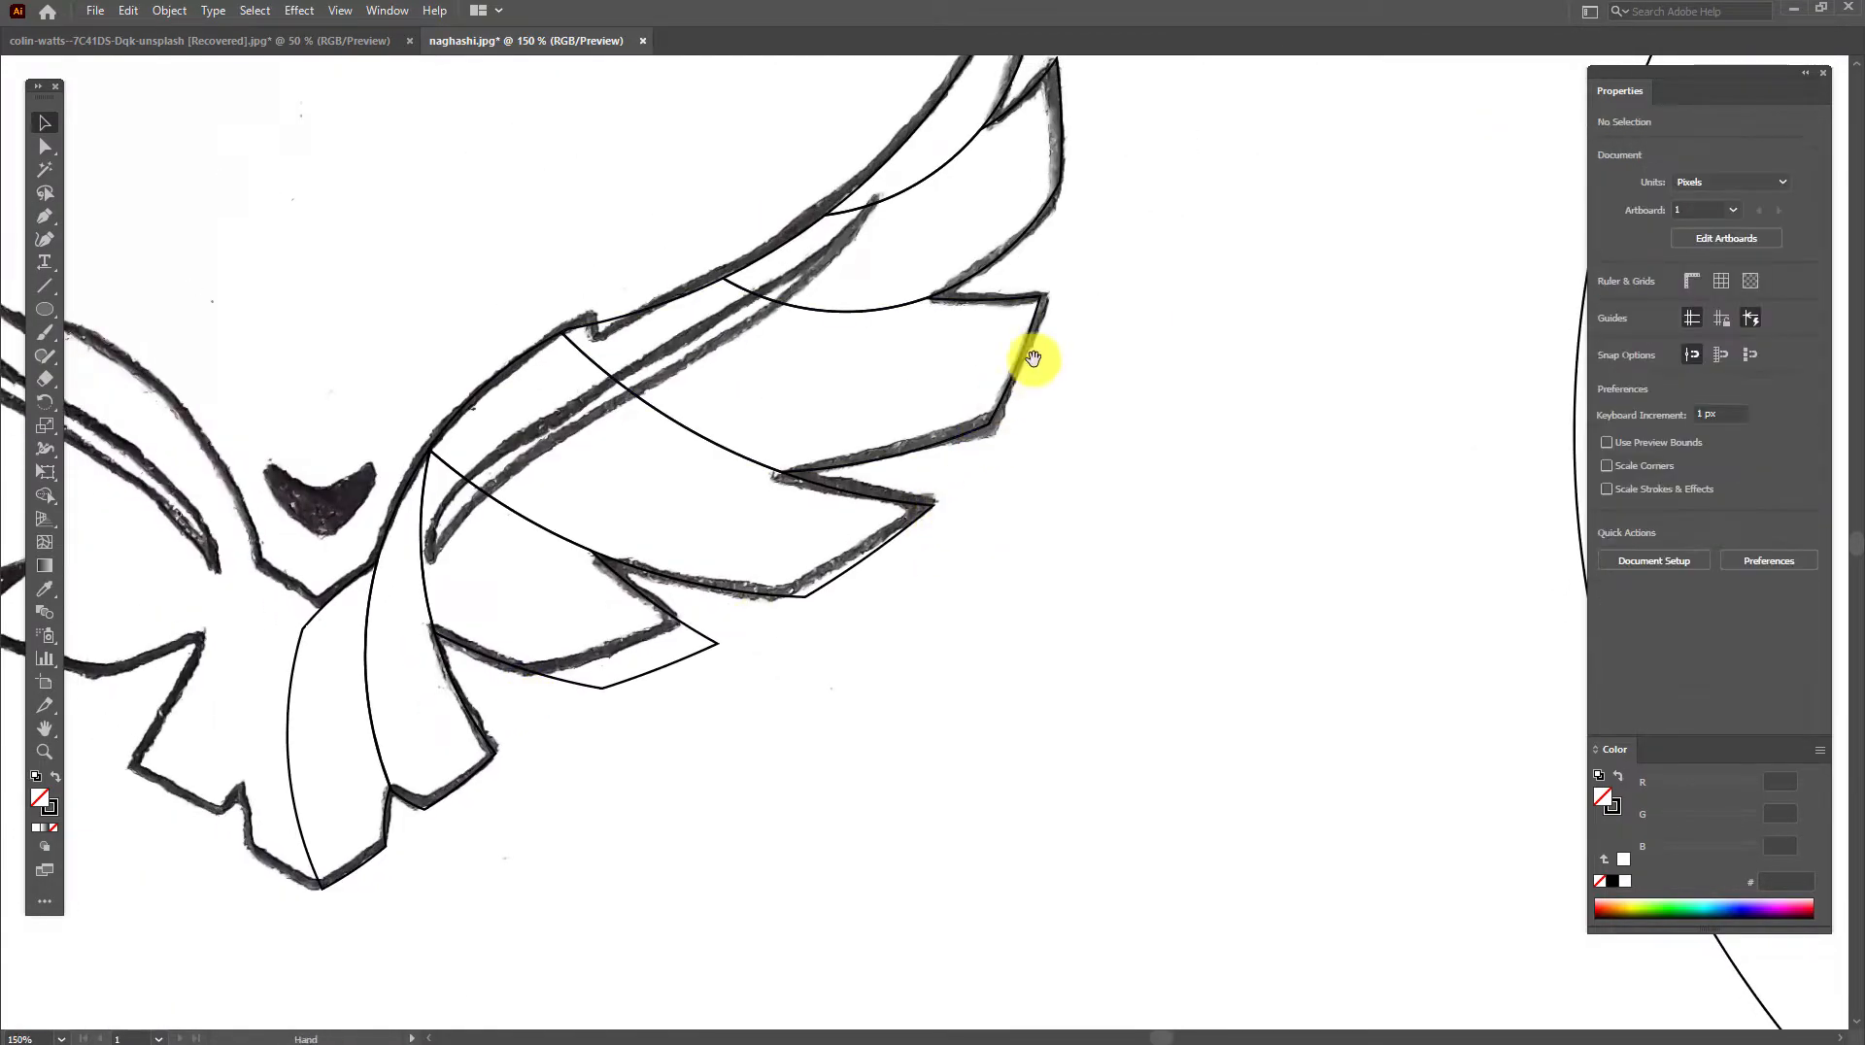
Unlock the scanned sketch and move it off the artboard, leaving the vector wing on its own.
scroll(1087, 451, down, 2)
scroll(908, 487, down, 2)
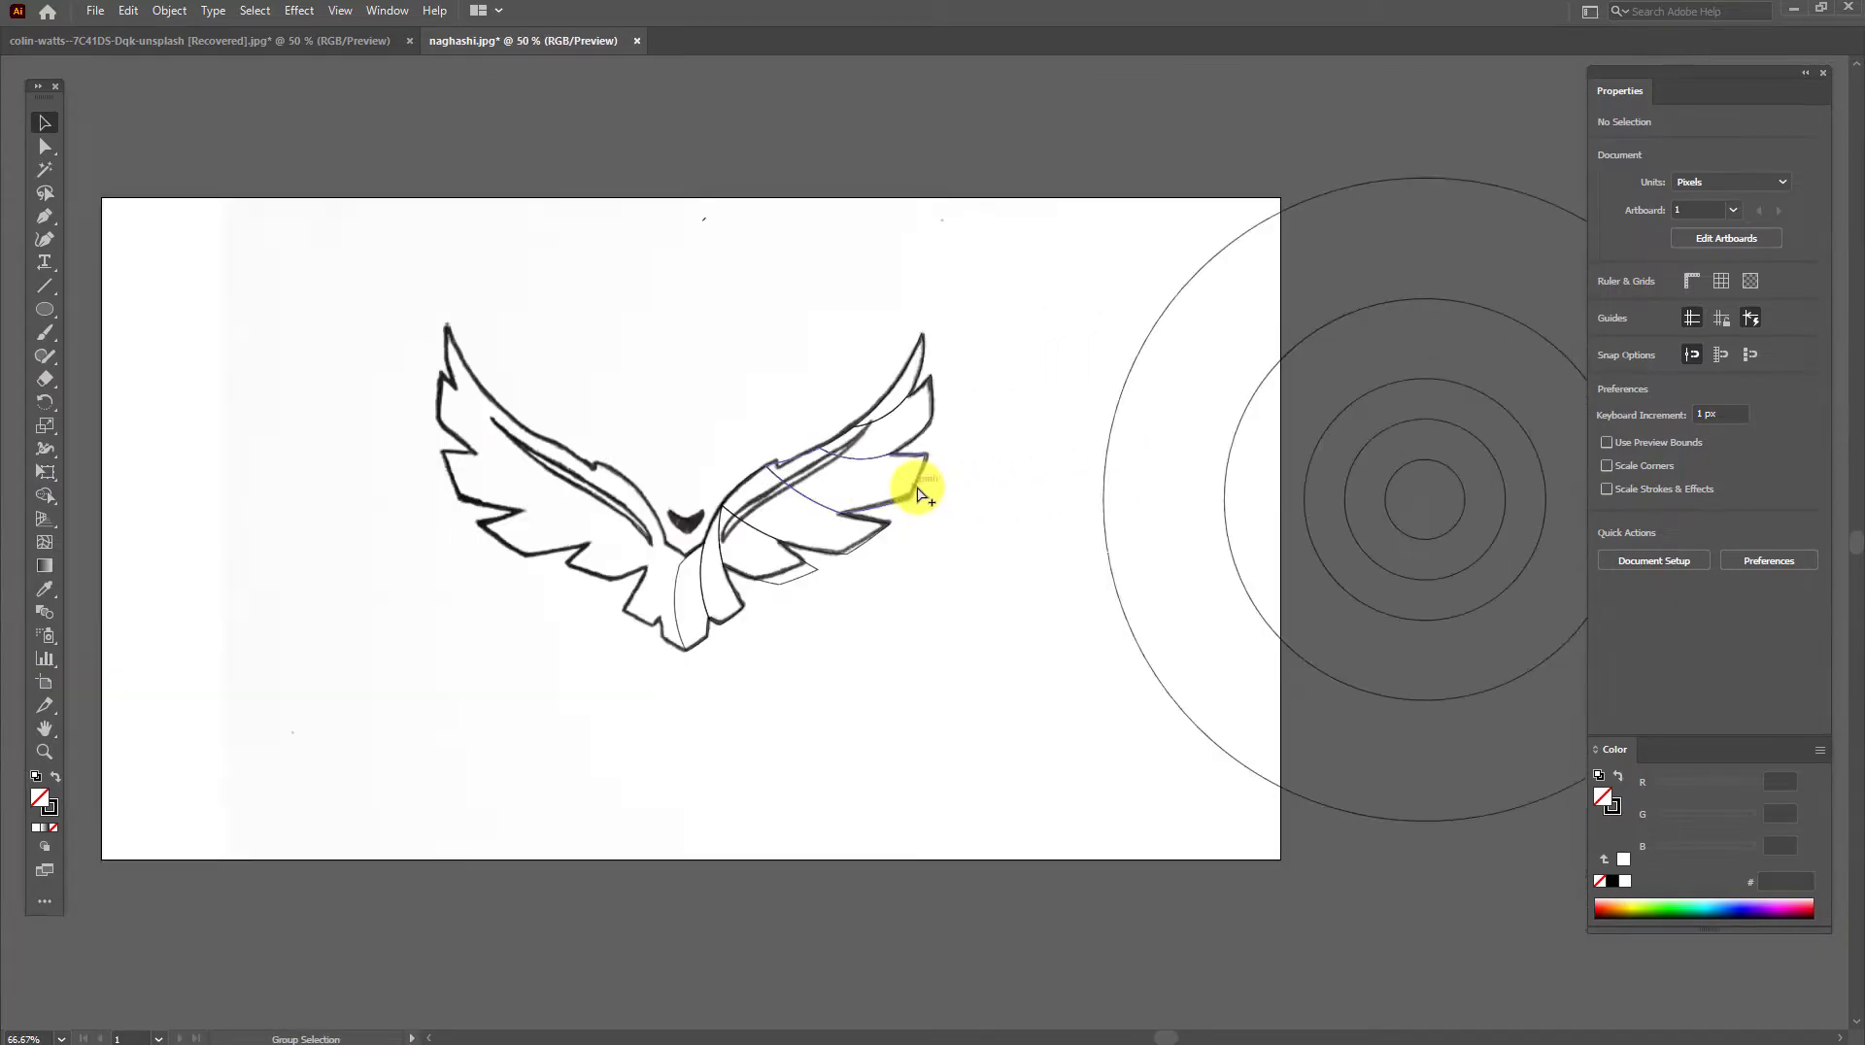
scroll(824, 498, up, 2)
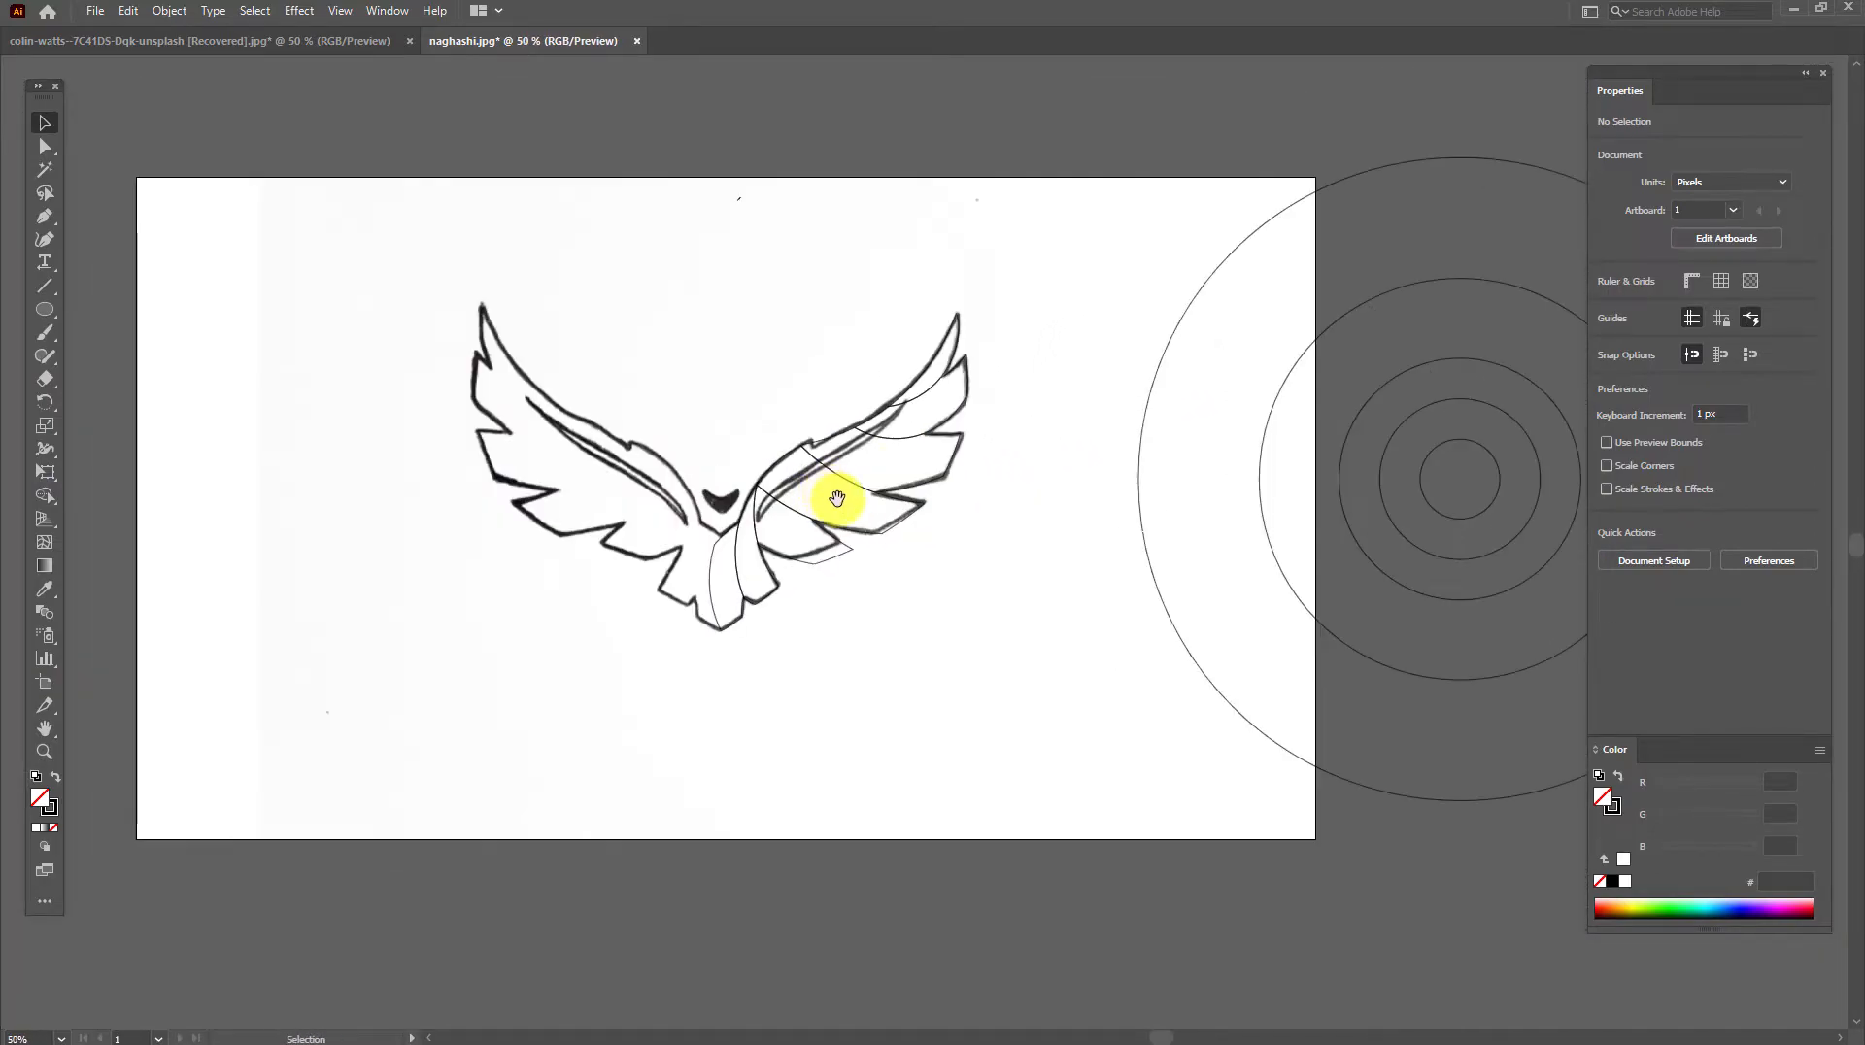
click(95, 11)
key(Escape)
click(169, 11)
click(219, 182)
mouse_move(321, 396)
mouse_down()
mouse_move(230, 545)
mouse_move(126, 949)
mouse_move(136, 995)
mouse_up()
mouse_move(296, 923)
mouse_down()
mouse_move(562, 816)
mouse_move(803, 891)
mouse_up()
click(923, 680)
Select all right-wing and tail shapes and swap their fill and stroke to fill them solid black.
scroll(1006, 416, up, 2)
drag(1082, 210, 325, 862)
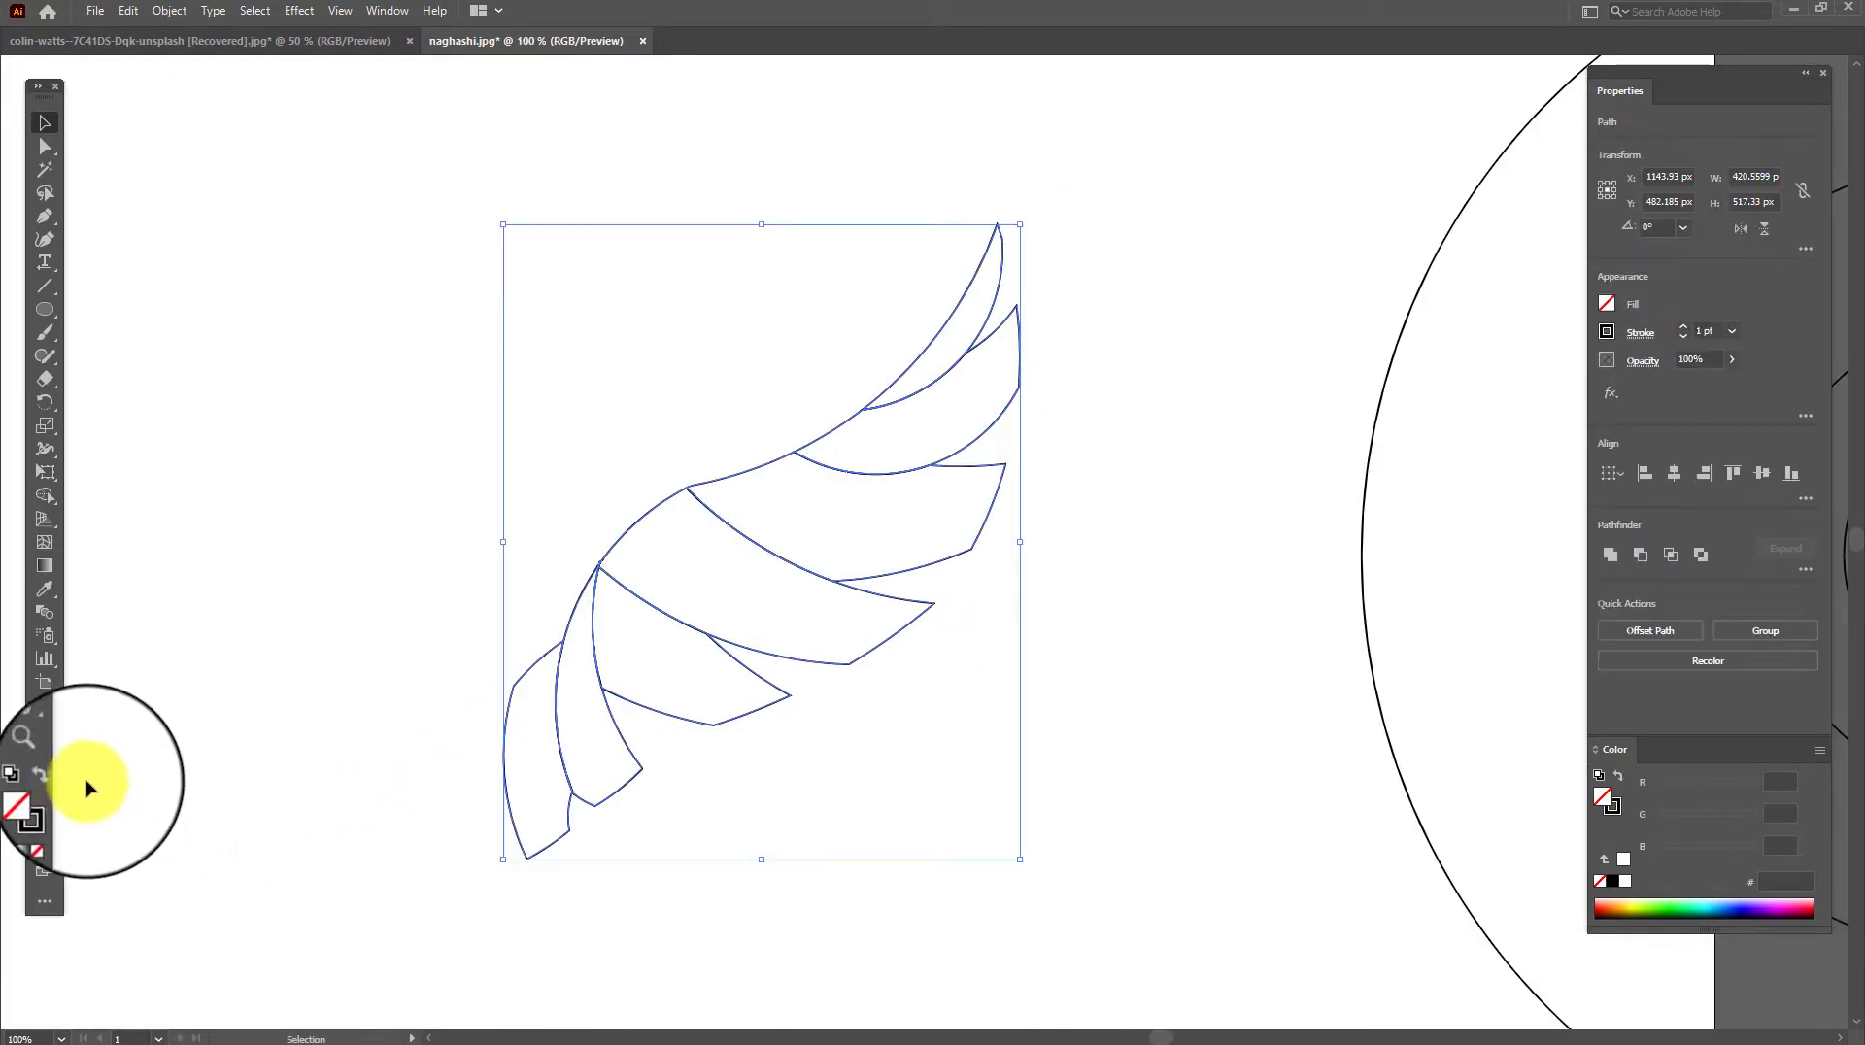
click(55, 776)
key(ctrl+shift+a)
Nudge the two tail feathers to the left and the lowest wing feather down to open gaps between them.
click(950, 342)
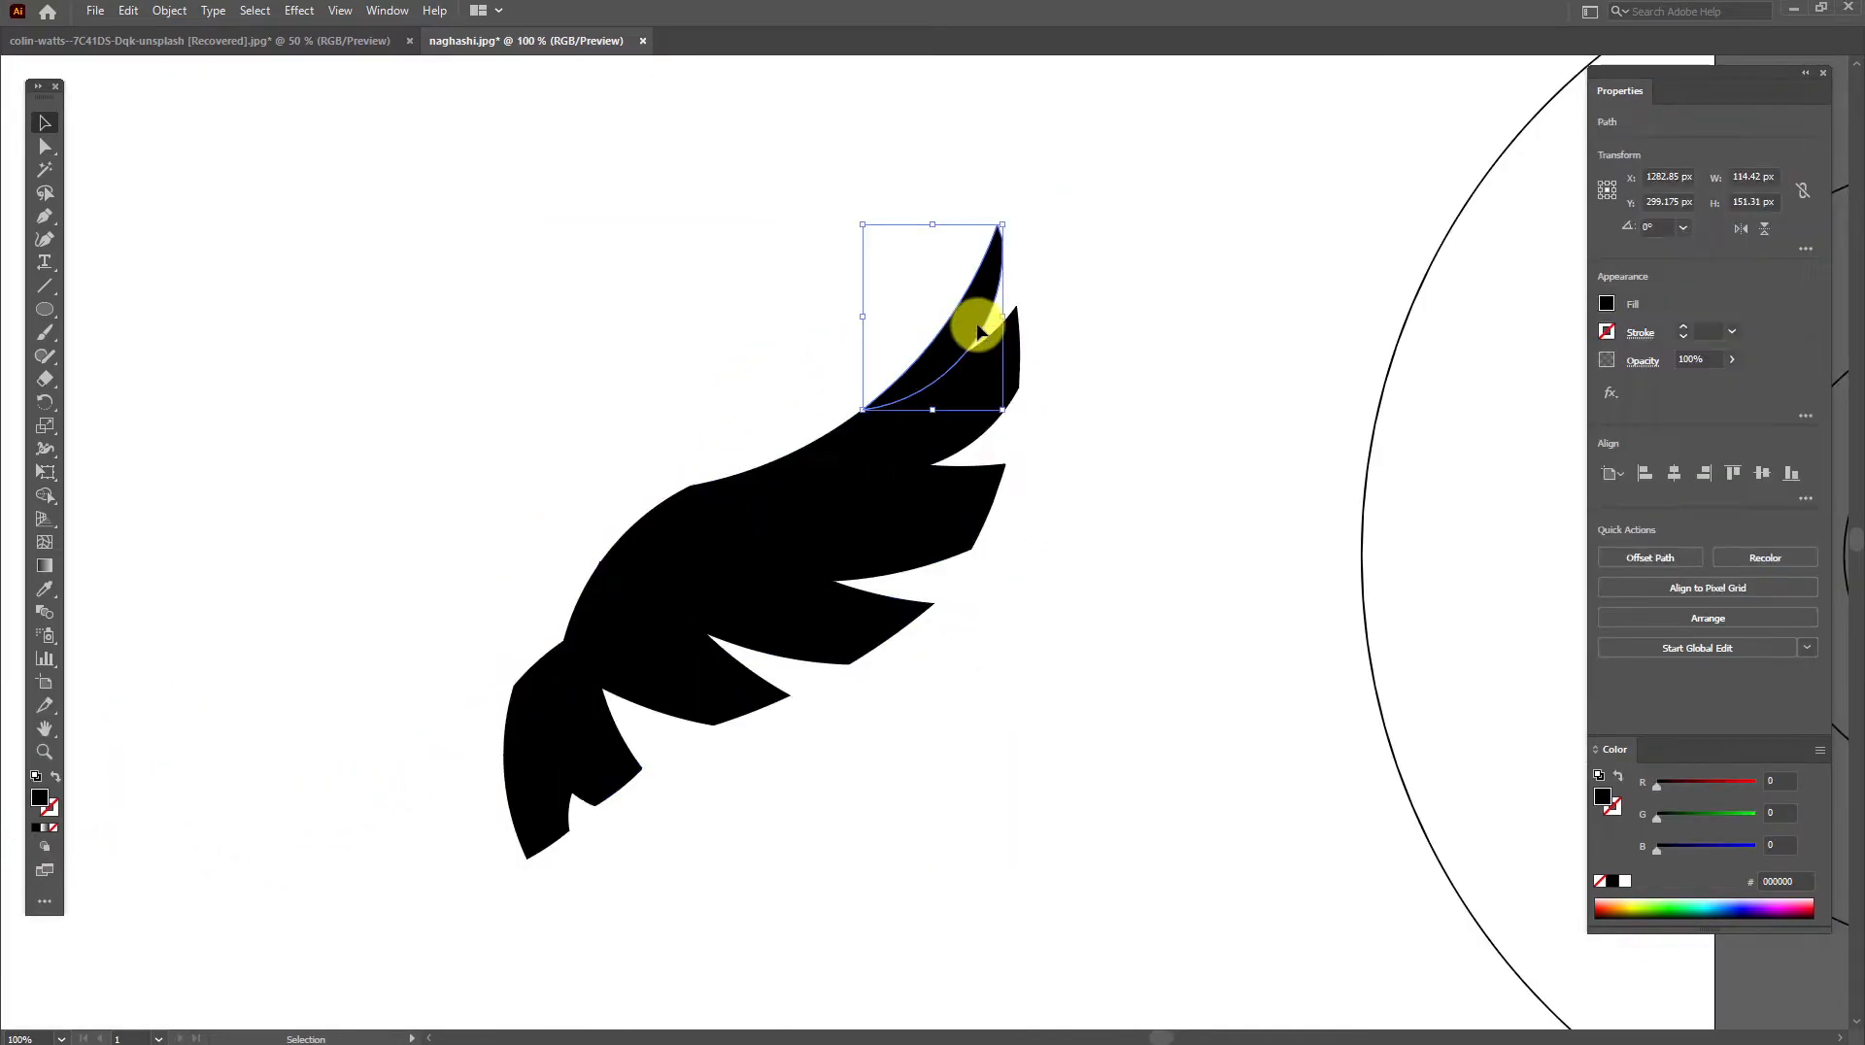
click(545, 754)
key(shift+Left)
click(586, 733)
key(shift+Left)
click(695, 668)
key(shift+Down)
Nudge the top feathers of the wing upward to separate them from the feathers below.
click(953, 321)
key(shift+Up)
key(shift+Up)
key(shift+Up)
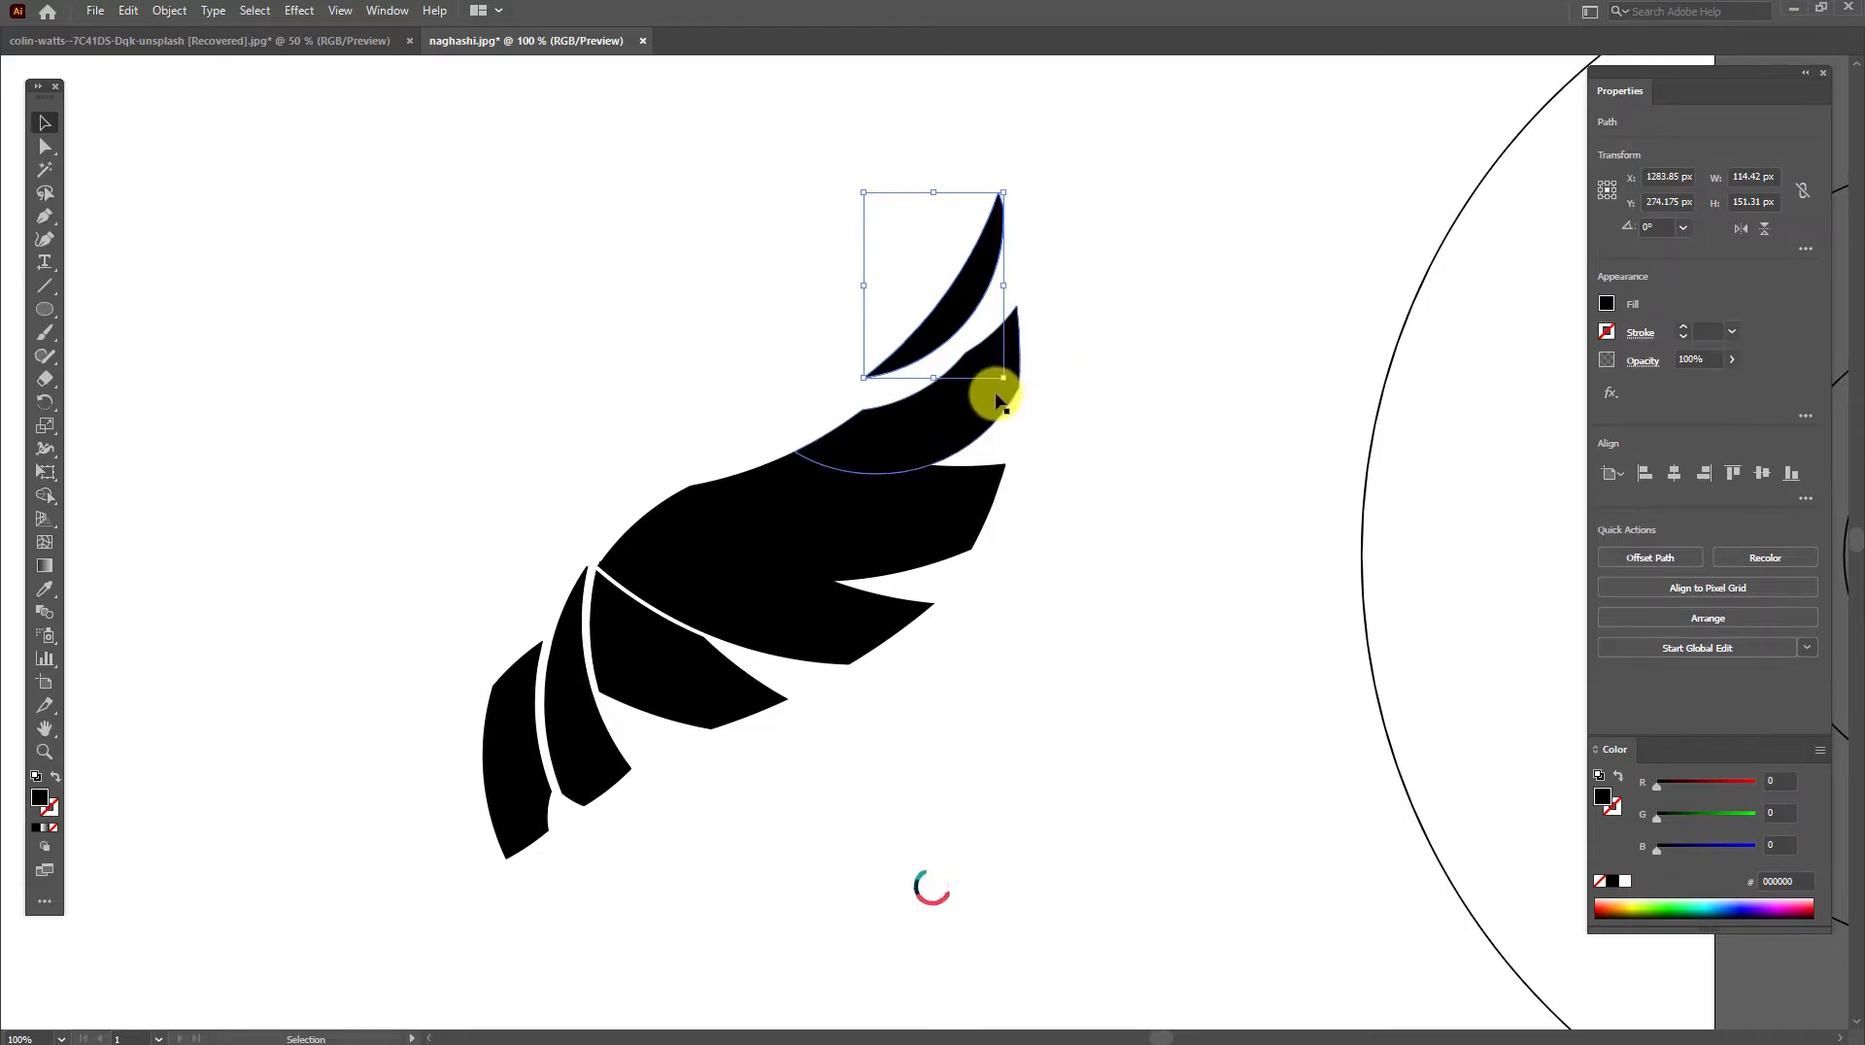
click(953, 414)
key(shift+Up)
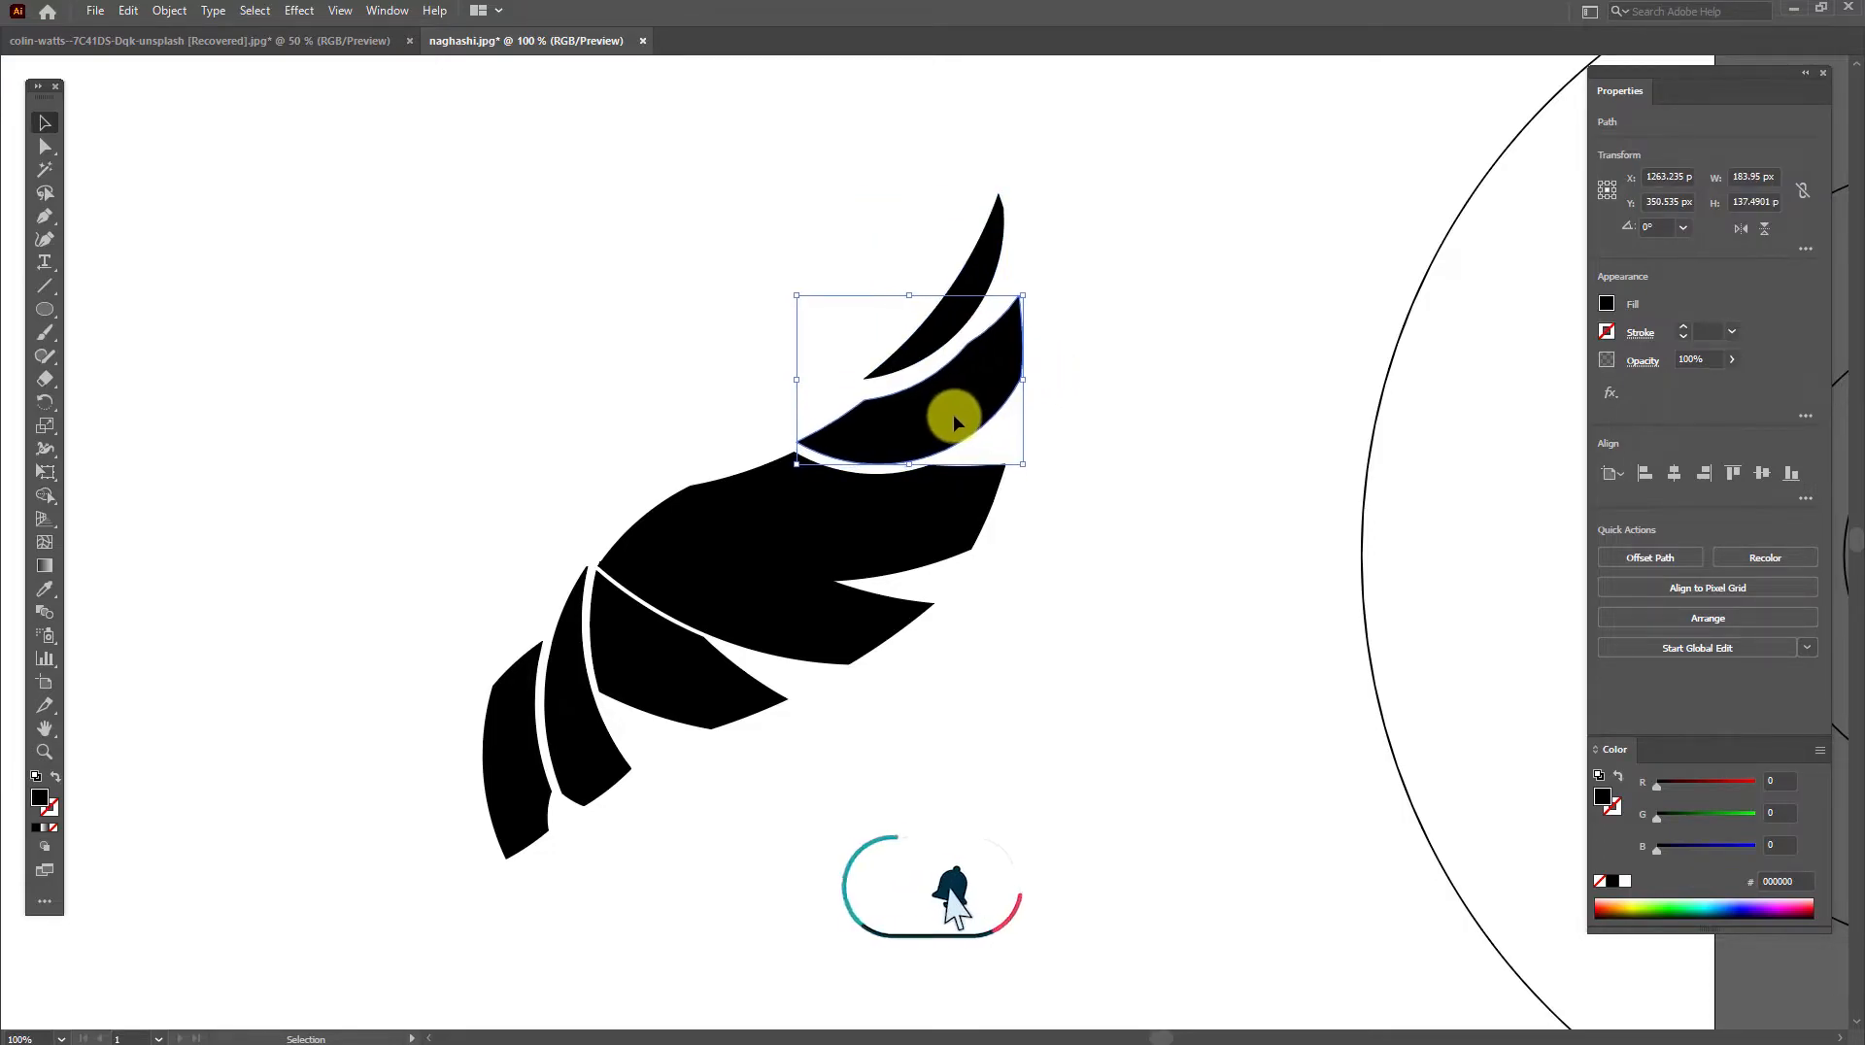
click(887, 528)
click(954, 330)
Try to distribute the five wing feathers evenly by their vertical centers.
shift+click(981, 350)
shift+click(754, 625)
click(1806, 498)
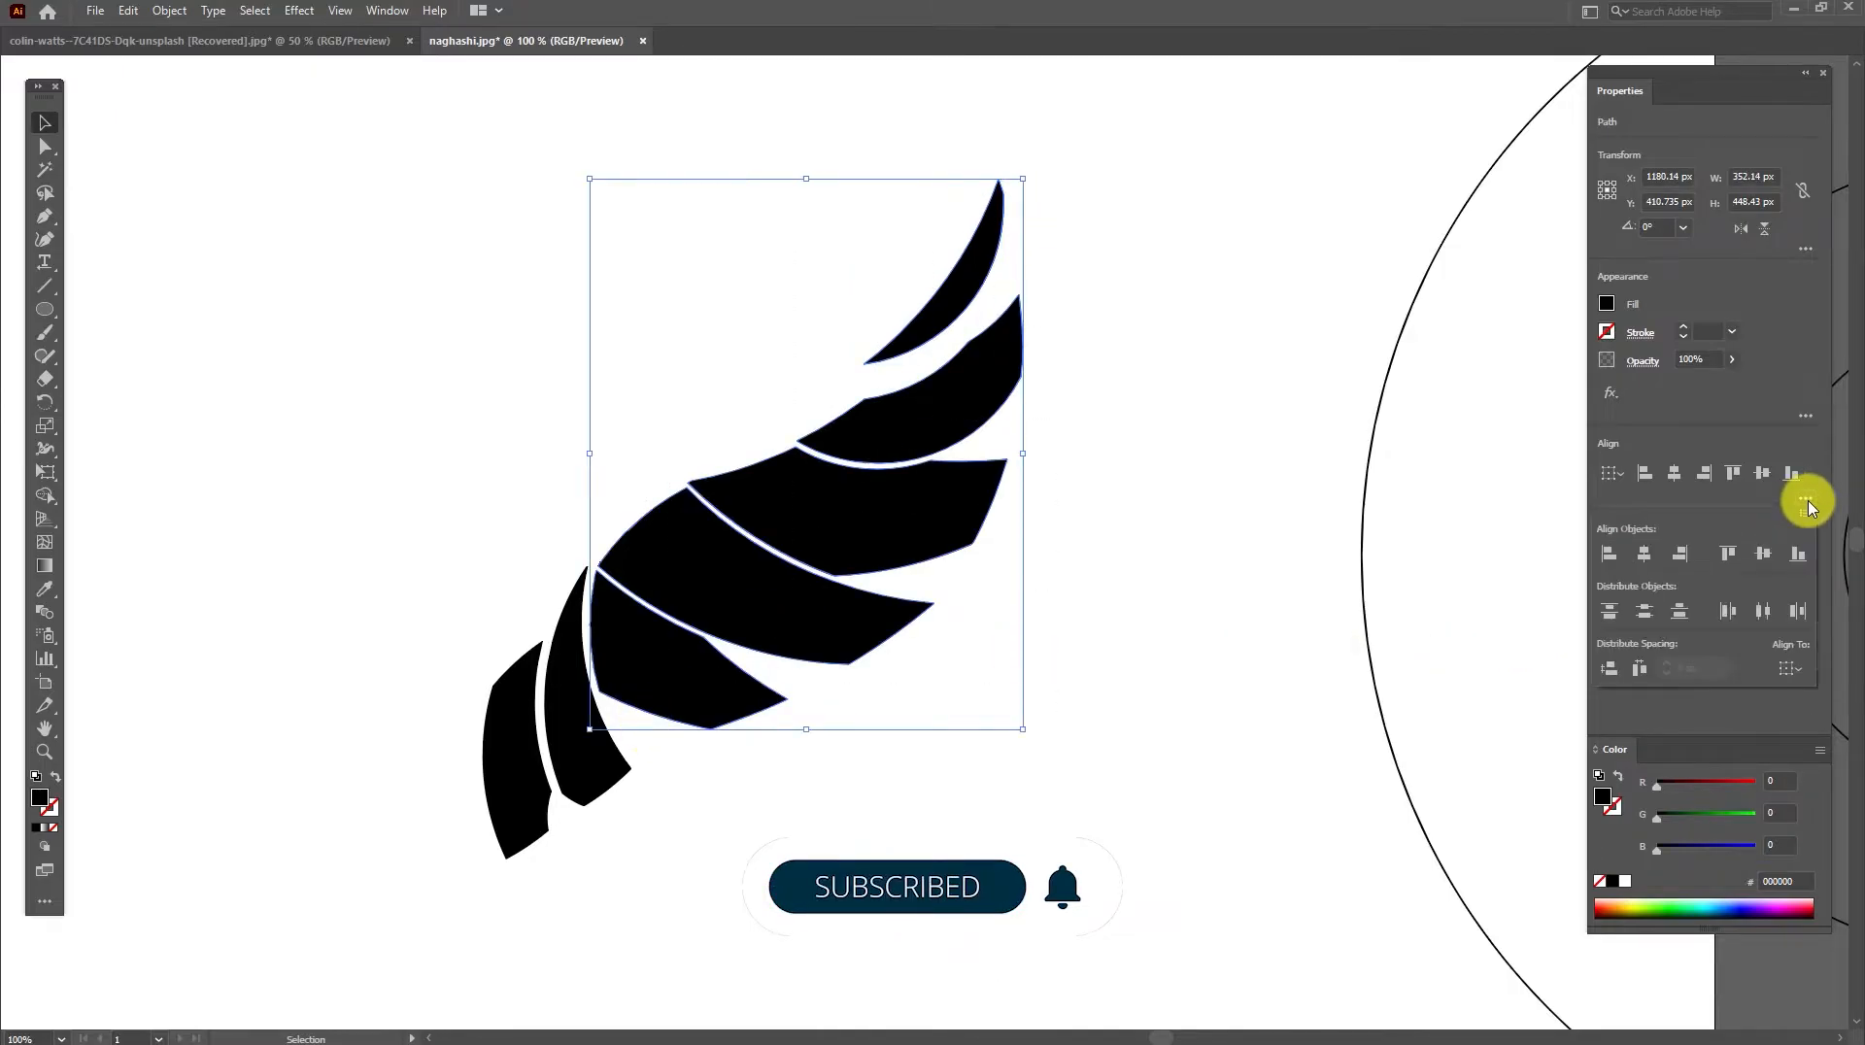
click(1644, 611)
key(ctrl+z)
Nudge the top two wing feathers further up in small increments.
click(965, 292)
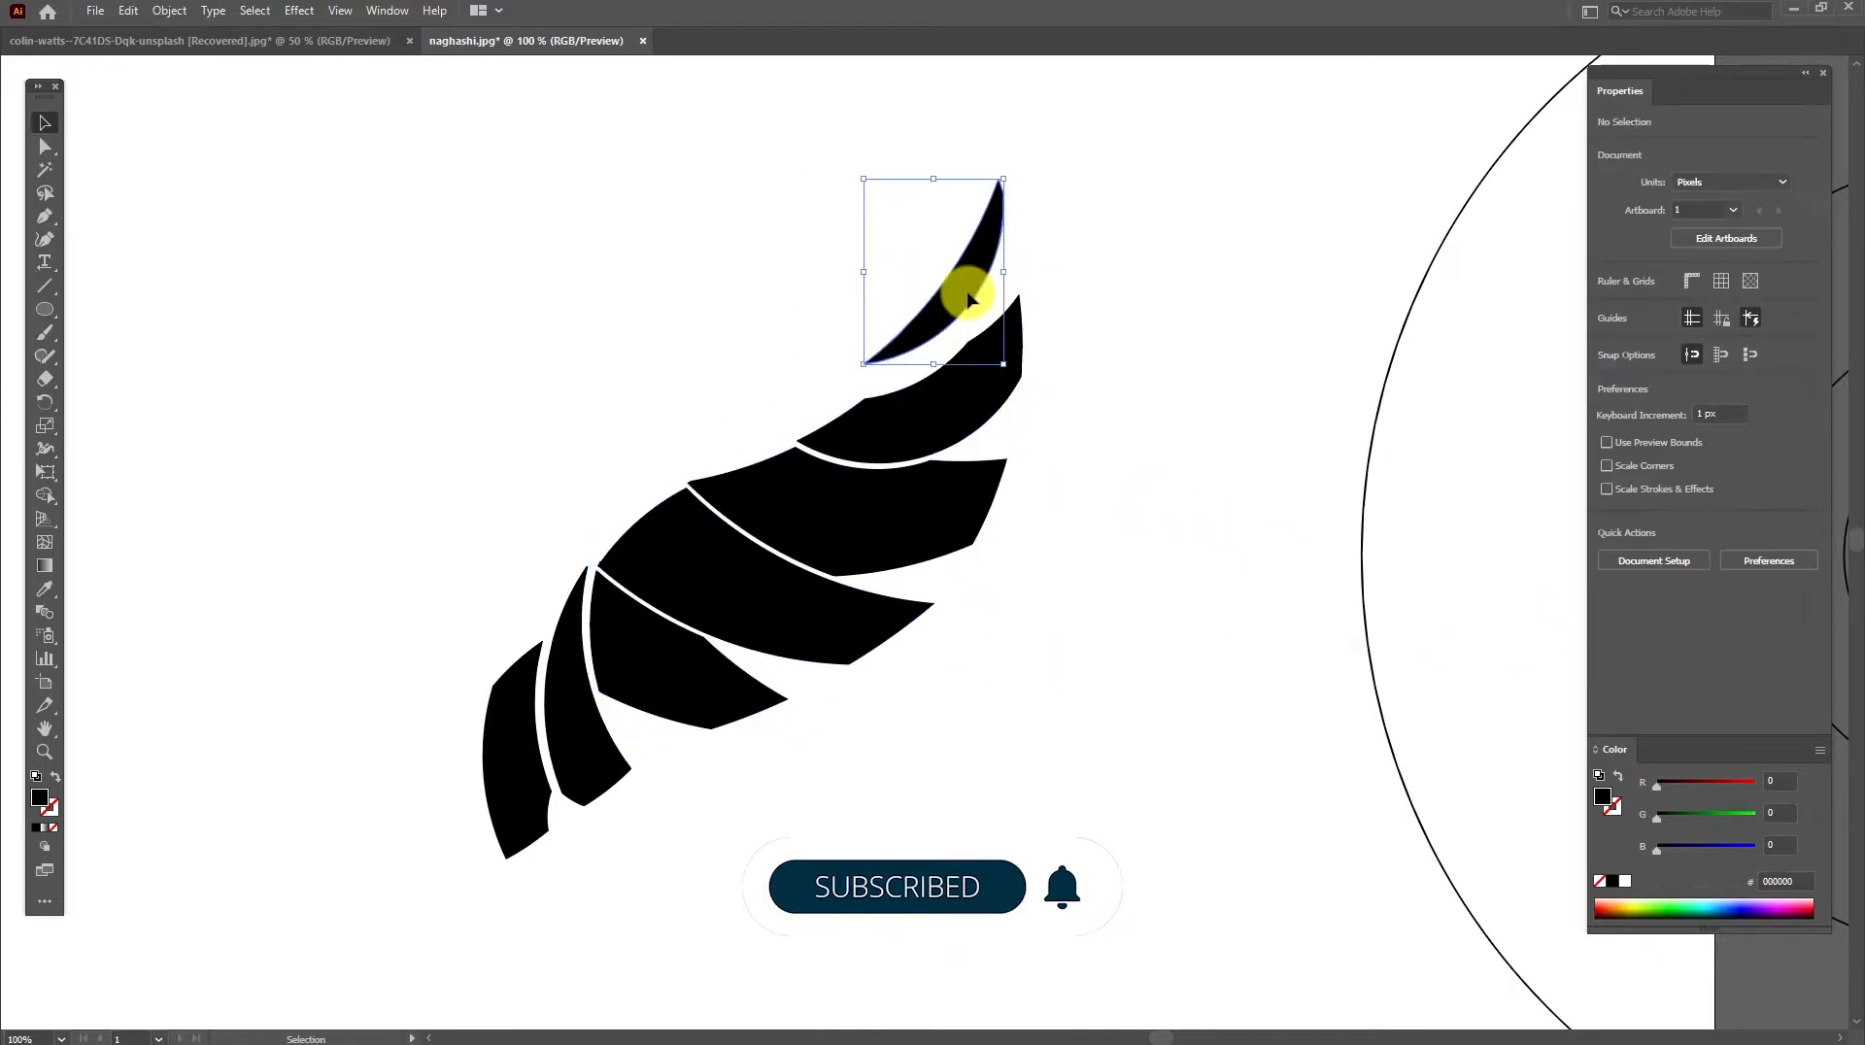
click(975, 379)
key(Up)
key(Up)
key(Up)
key(Up)
key(Up)
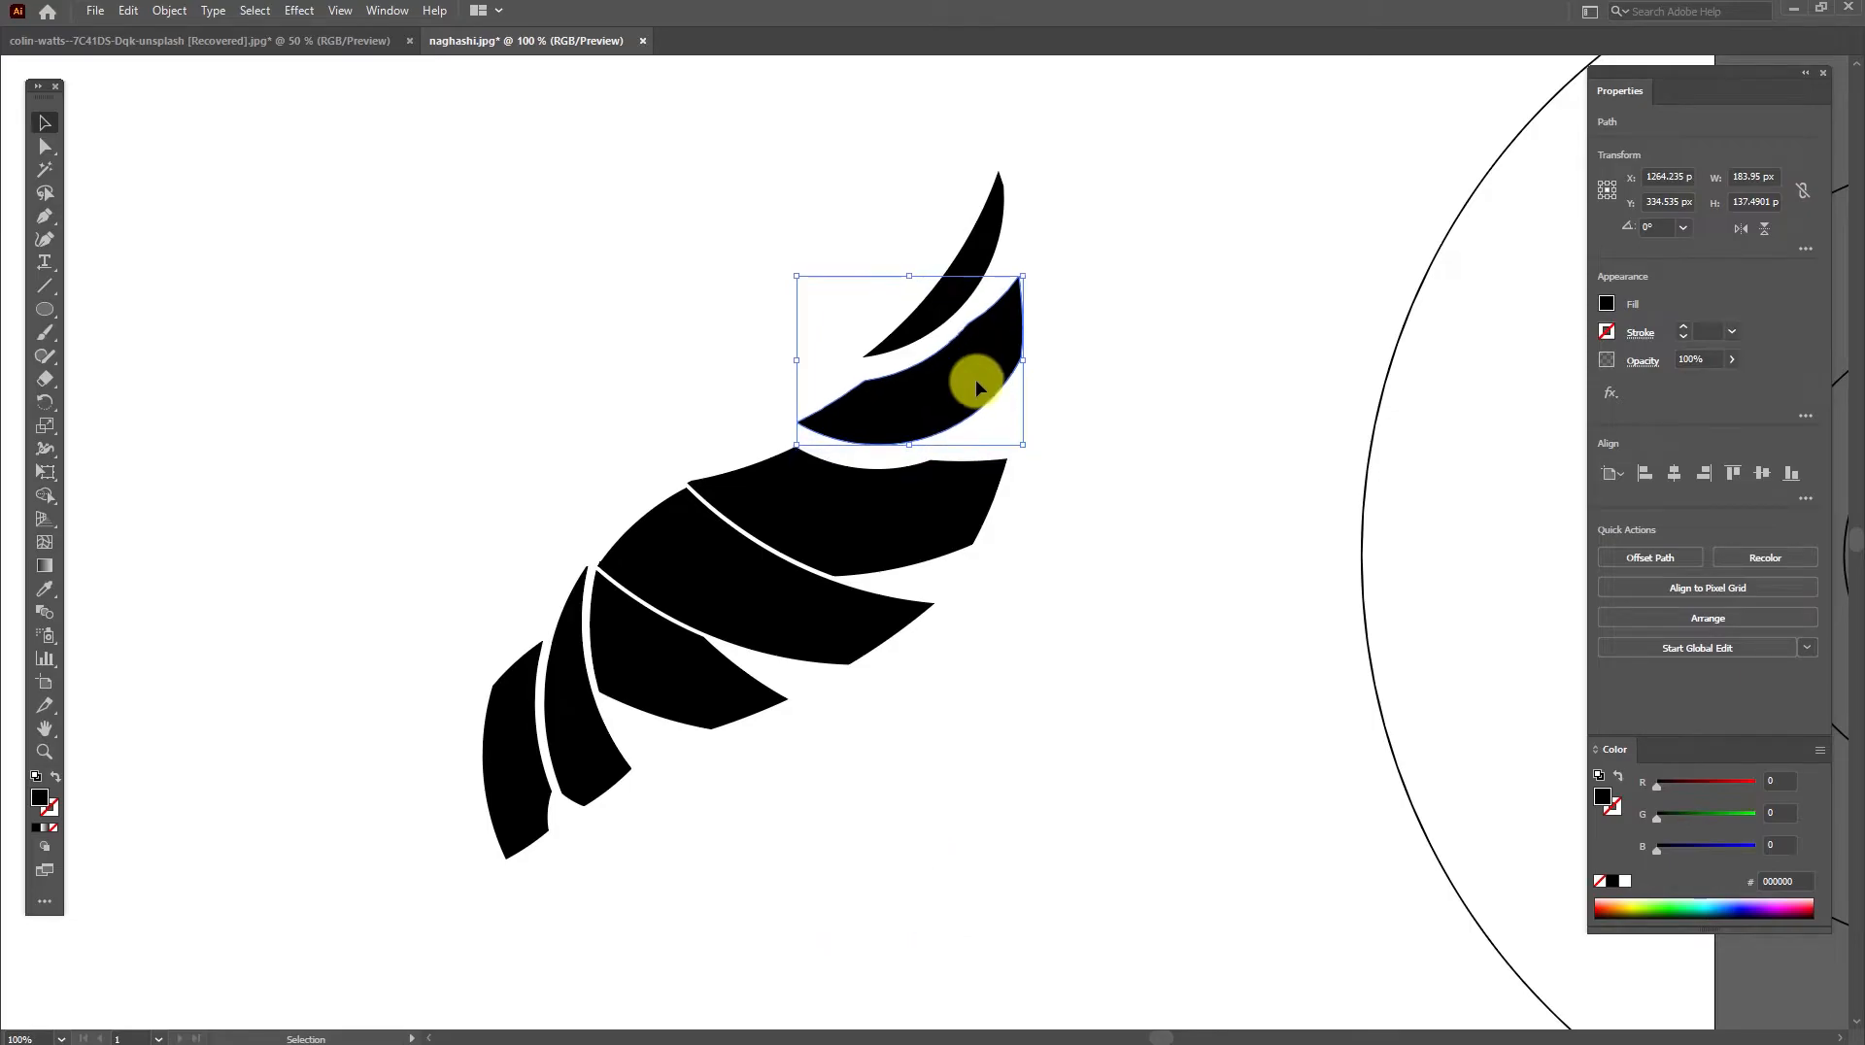
Nudge the third feather from the wing tip up and slightly left to balance the gaps around it.
click(907, 518)
key(Up)
key(Up)
key(Up)
key(Left)
key(Left)
key(Left)
key(Up)
key(Up)
key(Left)
key(Down)
key(Right)
key(Down)
key(Right)
Move the upper feathers as a group, and shift the lower wing feathers upward to even out the gaps.
drag(1093, 177, 866, 489)
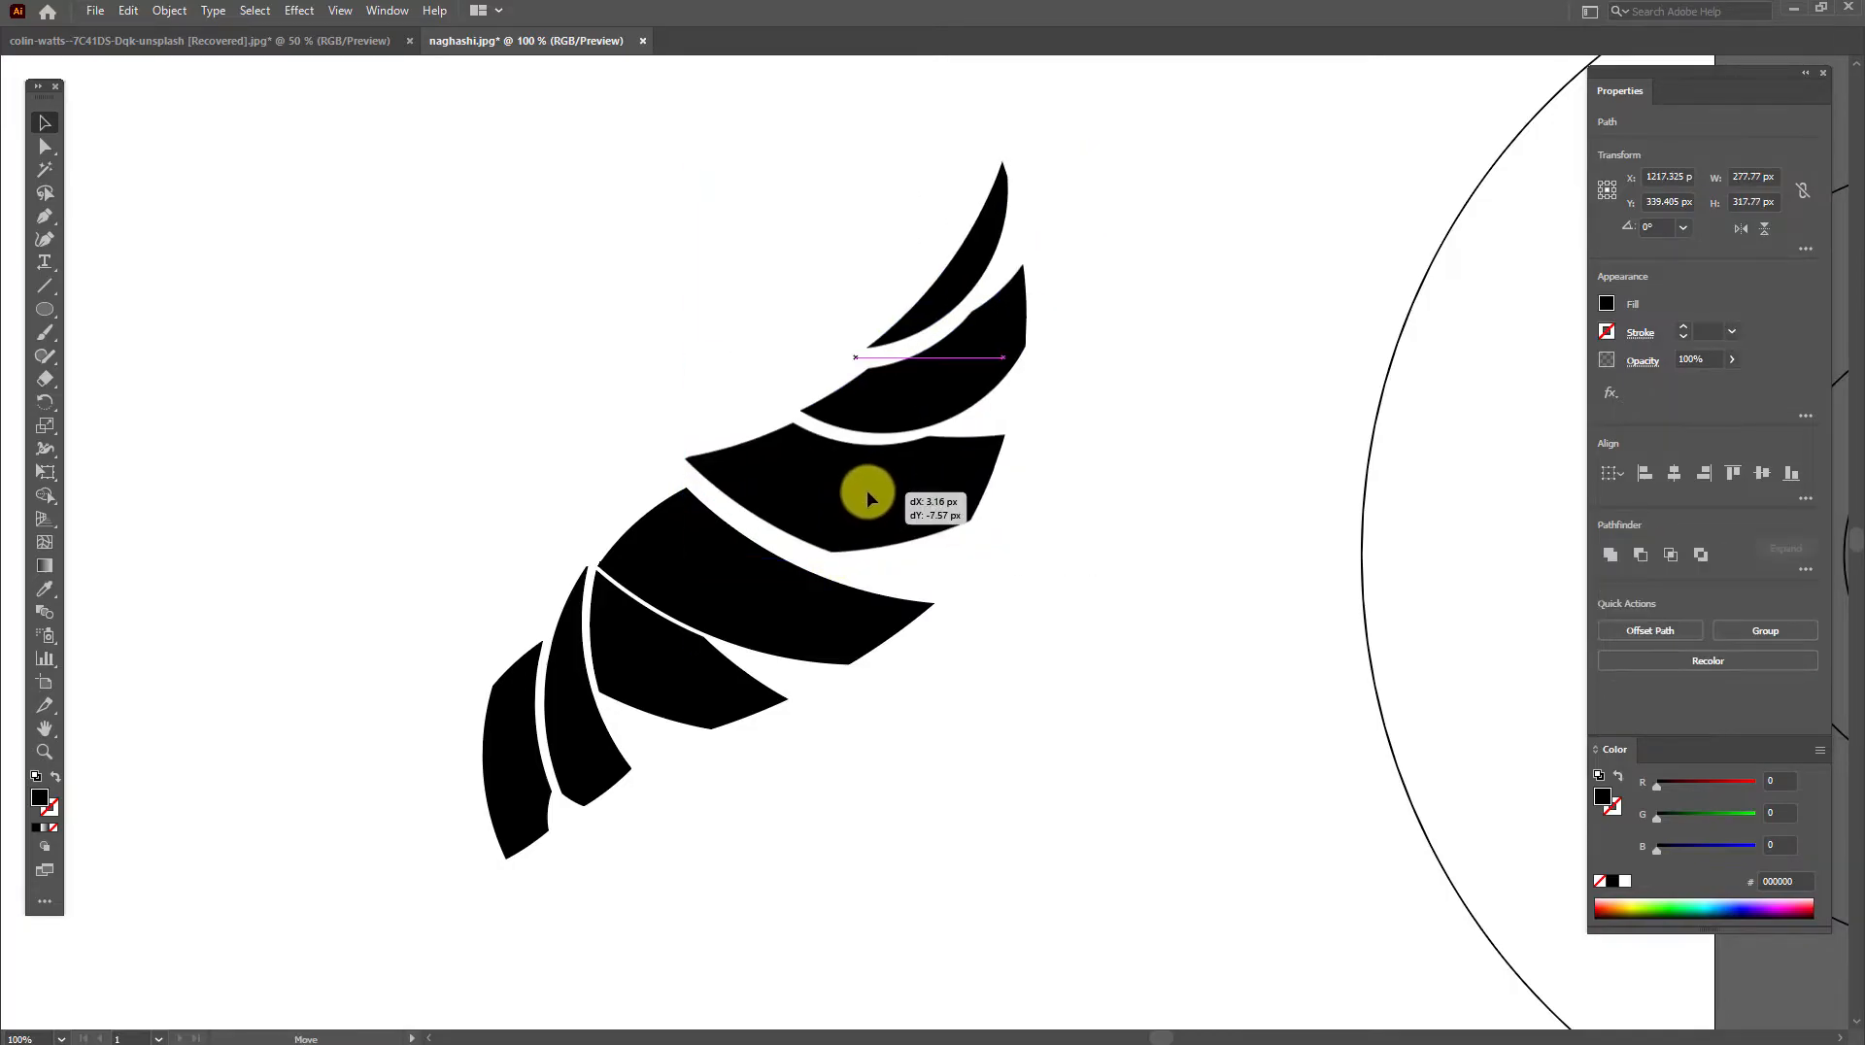
drag(754, 628, 741, 612)
drag(1080, 204, 780, 561)
drag(678, 682, 685, 662)
Shift the upper feather groups to the right and fine-position the top feather to finish the wing's spacing.
drag(1136, 210, 838, 568)
click(1047, 242)
drag(1047, 243, 872, 501)
click(1115, 204)
drag(1115, 204, 939, 398)
click(930, 278)
drag(982, 275, 987, 275)
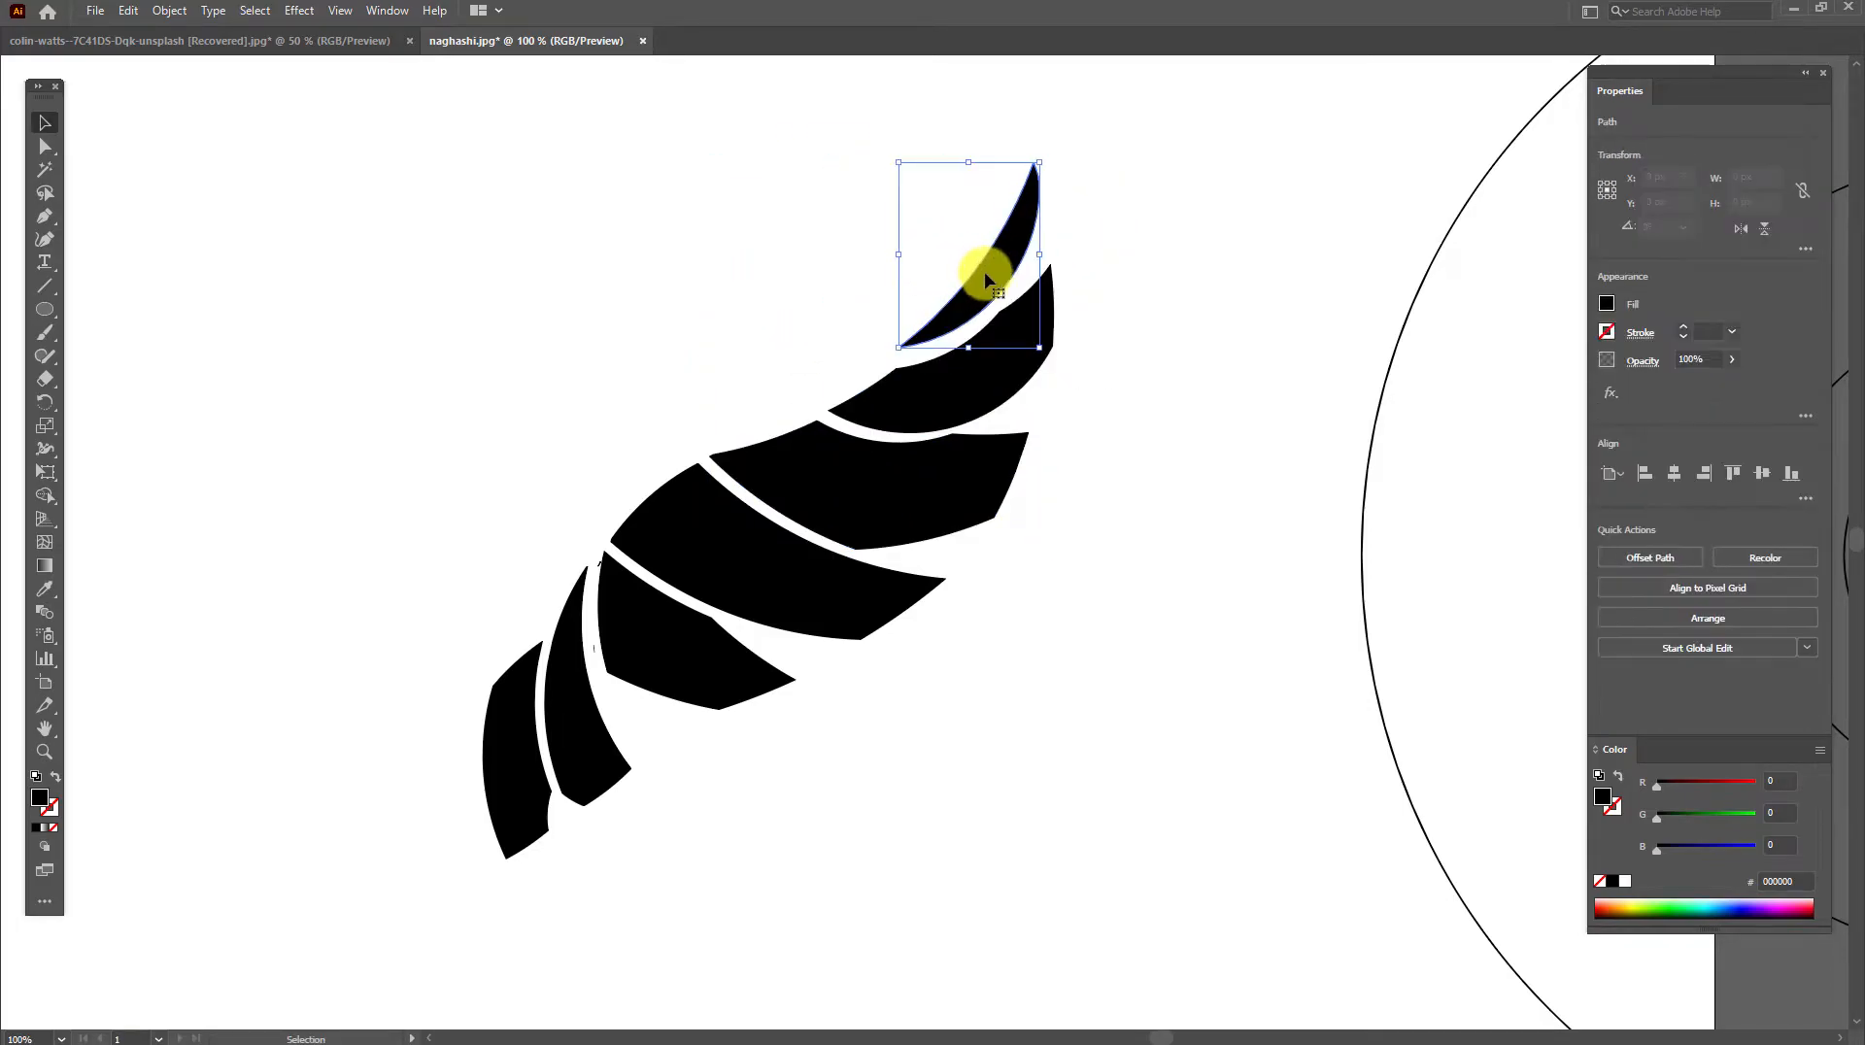
click(1107, 258)
click(989, 274)
click(735, 318)
Create a mirrored copy of the whole right wing and tail, and place it level on the opposite side.
scroll(596, 641, up, 1)
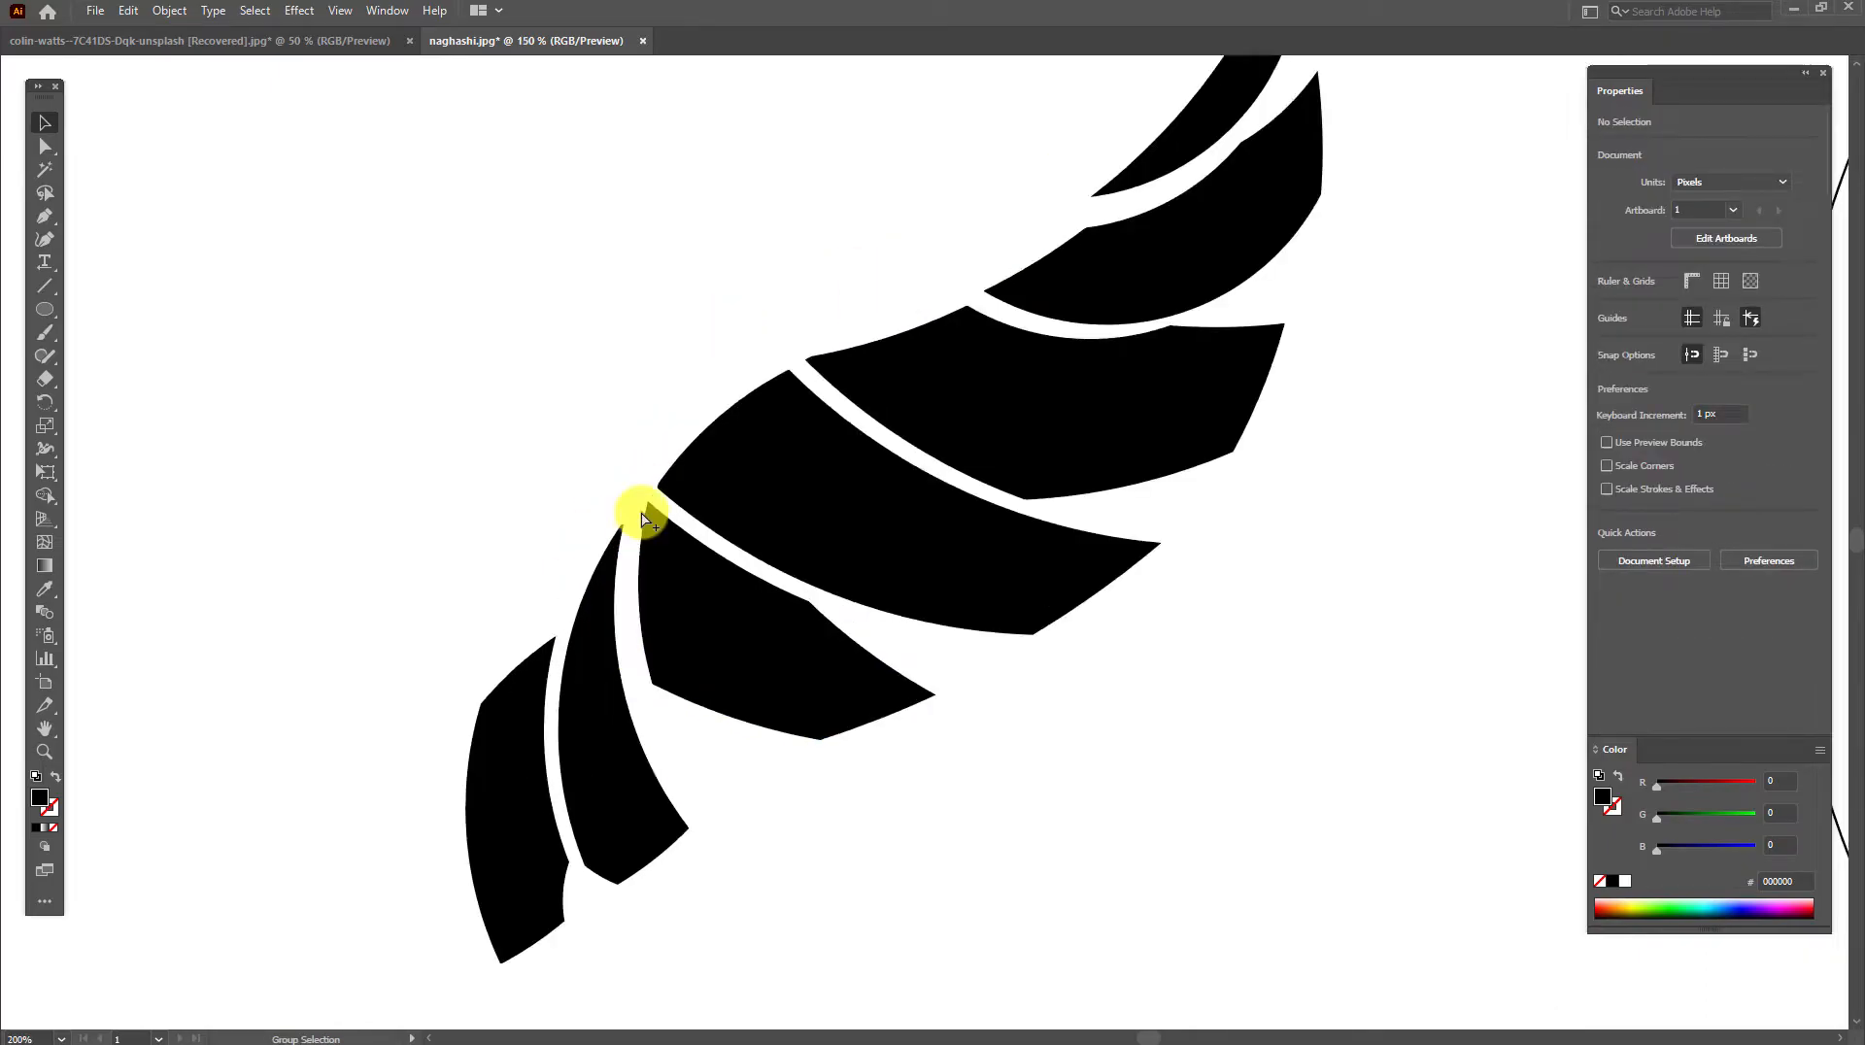
scroll(638, 508, down, 3)
key(ctrl+a)
drag(642, 582, 387, 533)
right_click(391, 522)
mouse_move(516, 829)
click(663, 879)
click(949, 658)
drag(574, 638, 533, 632)
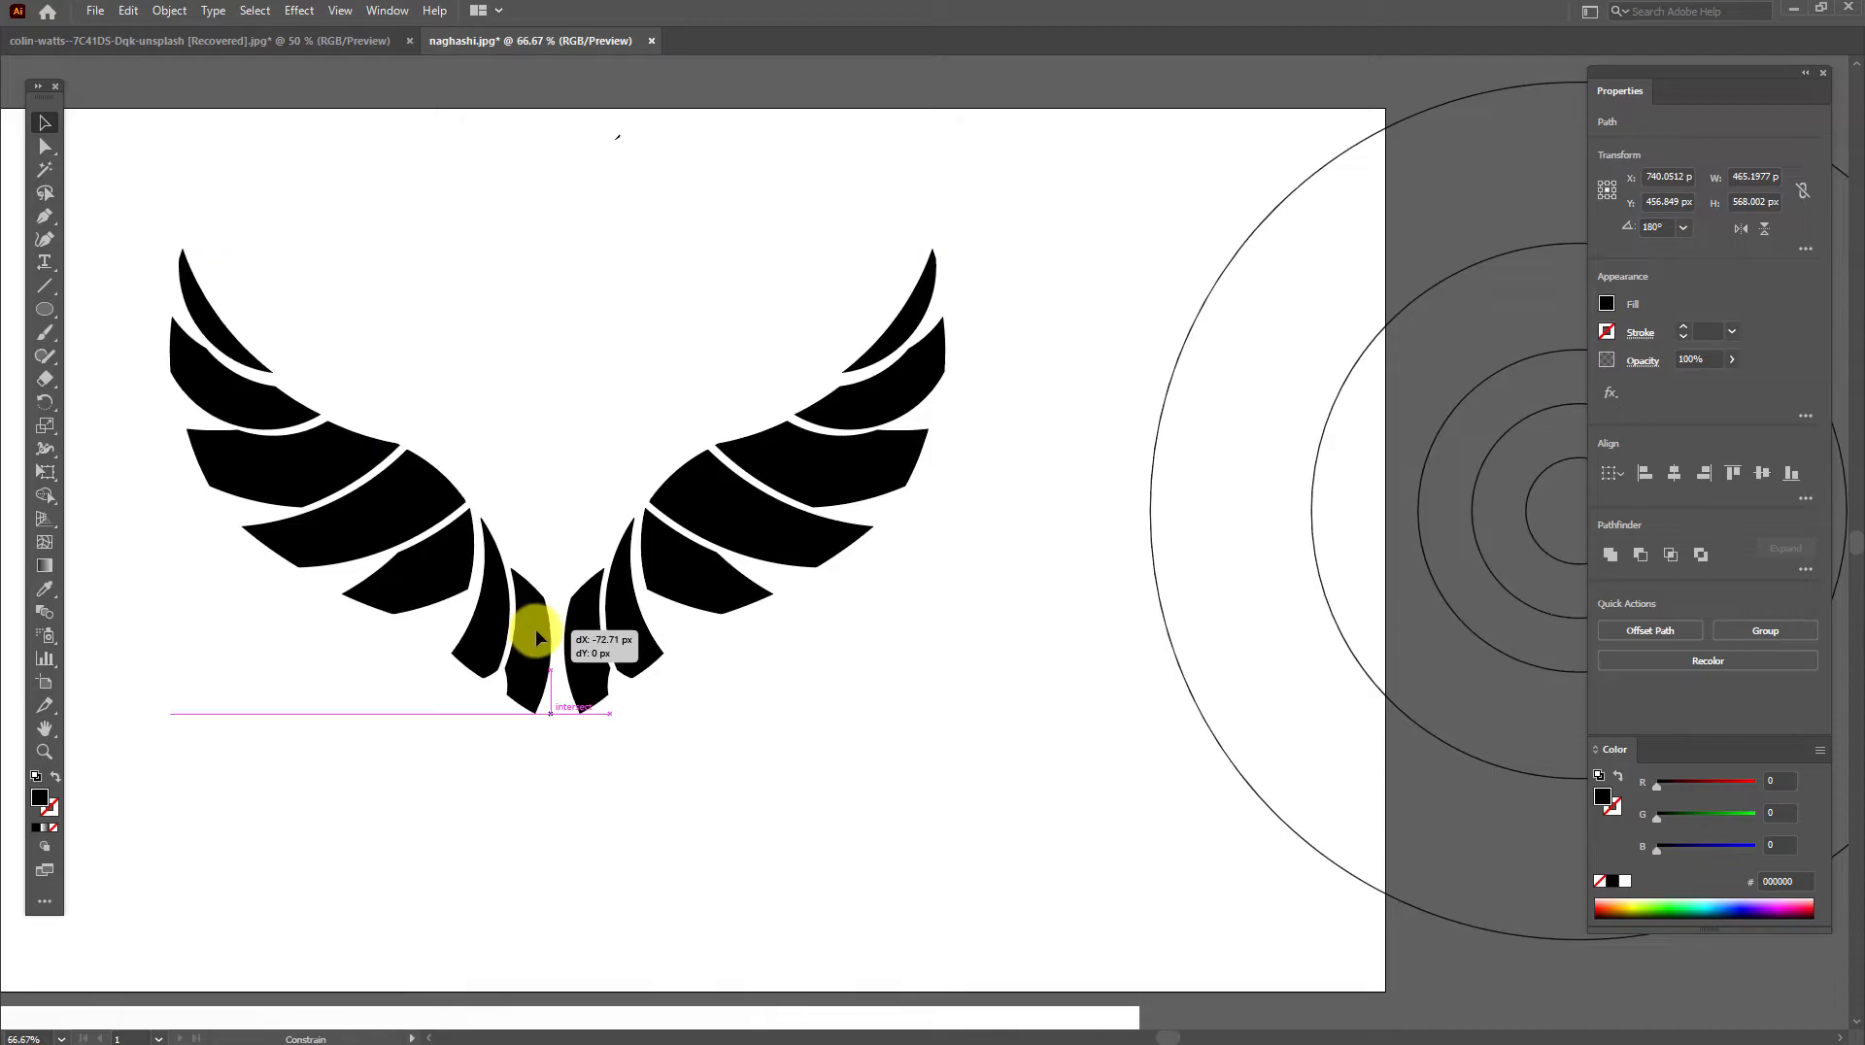
Draw a square about 55 px wide over the beak in the bird sketch, rotate it 45° and centre it on the beak.
click(556, 461)
drag(541, 452, 616, 417)
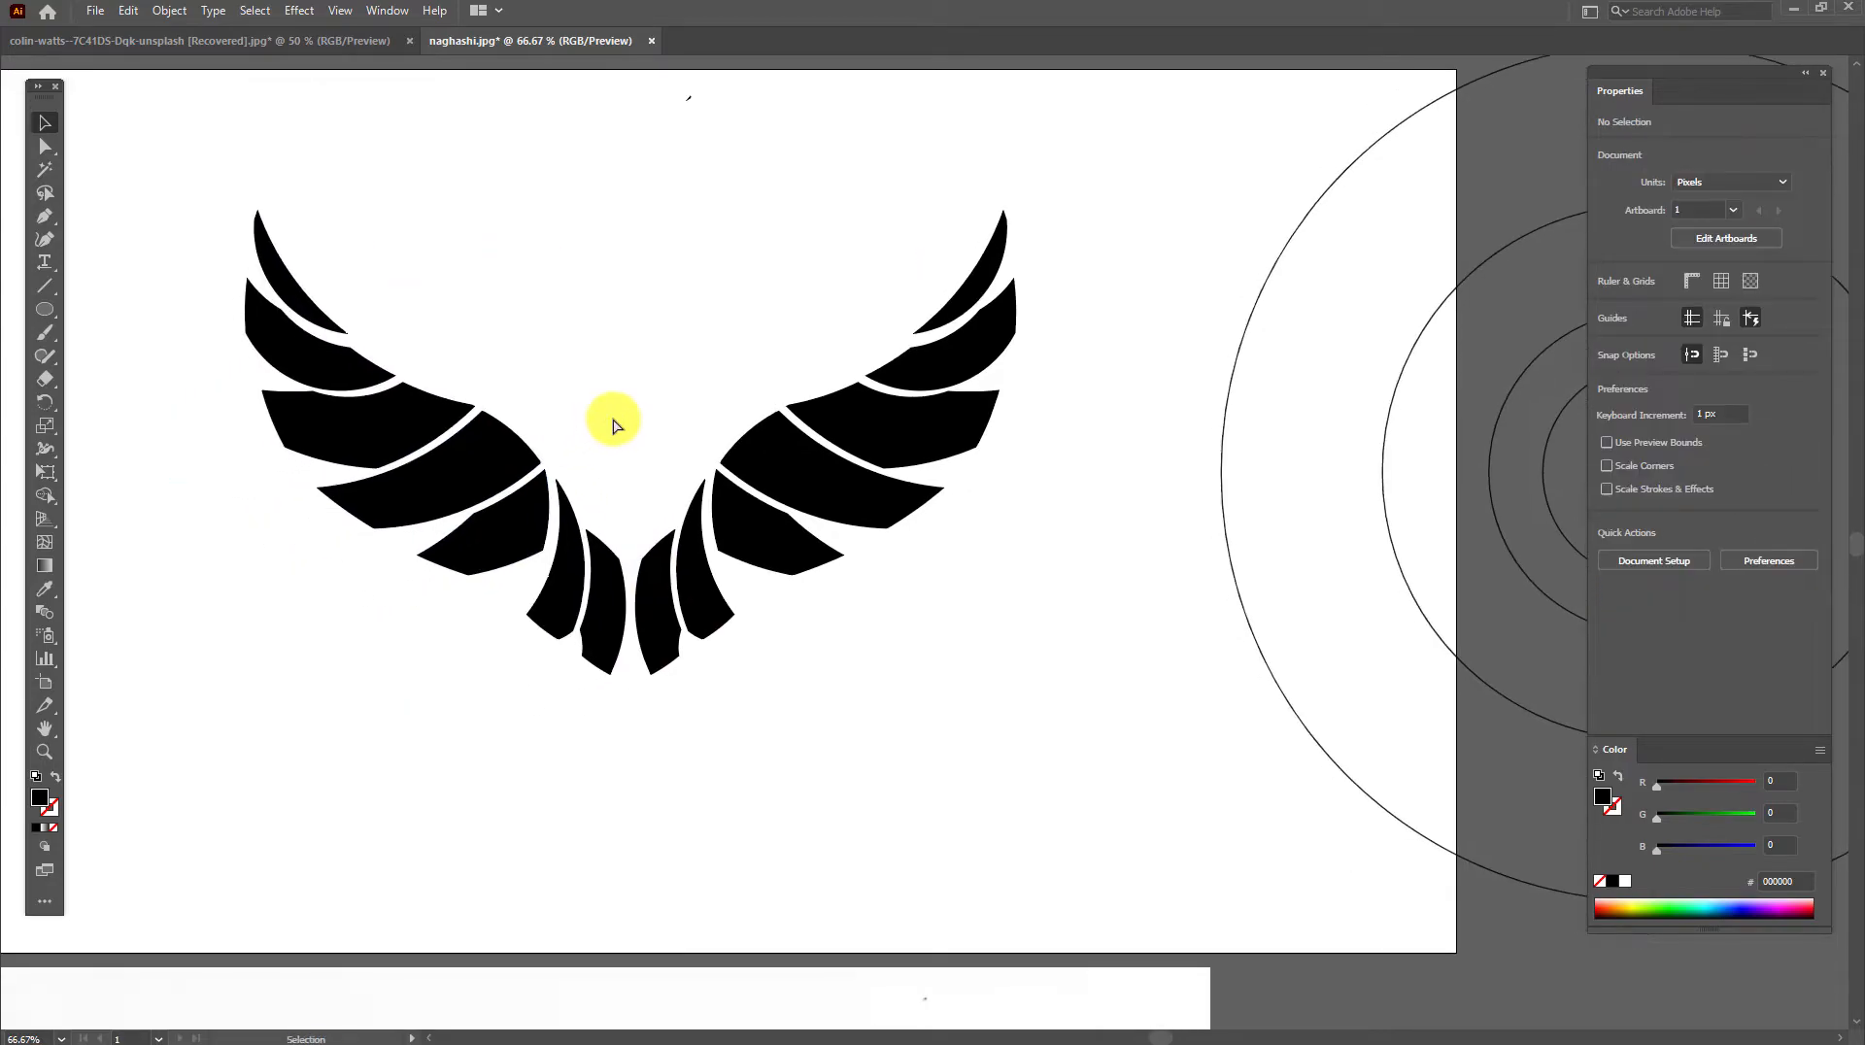
scroll(616, 437, down, 2)
scroll(660, 680, down, 3)
scroll(680, 618, up, 5)
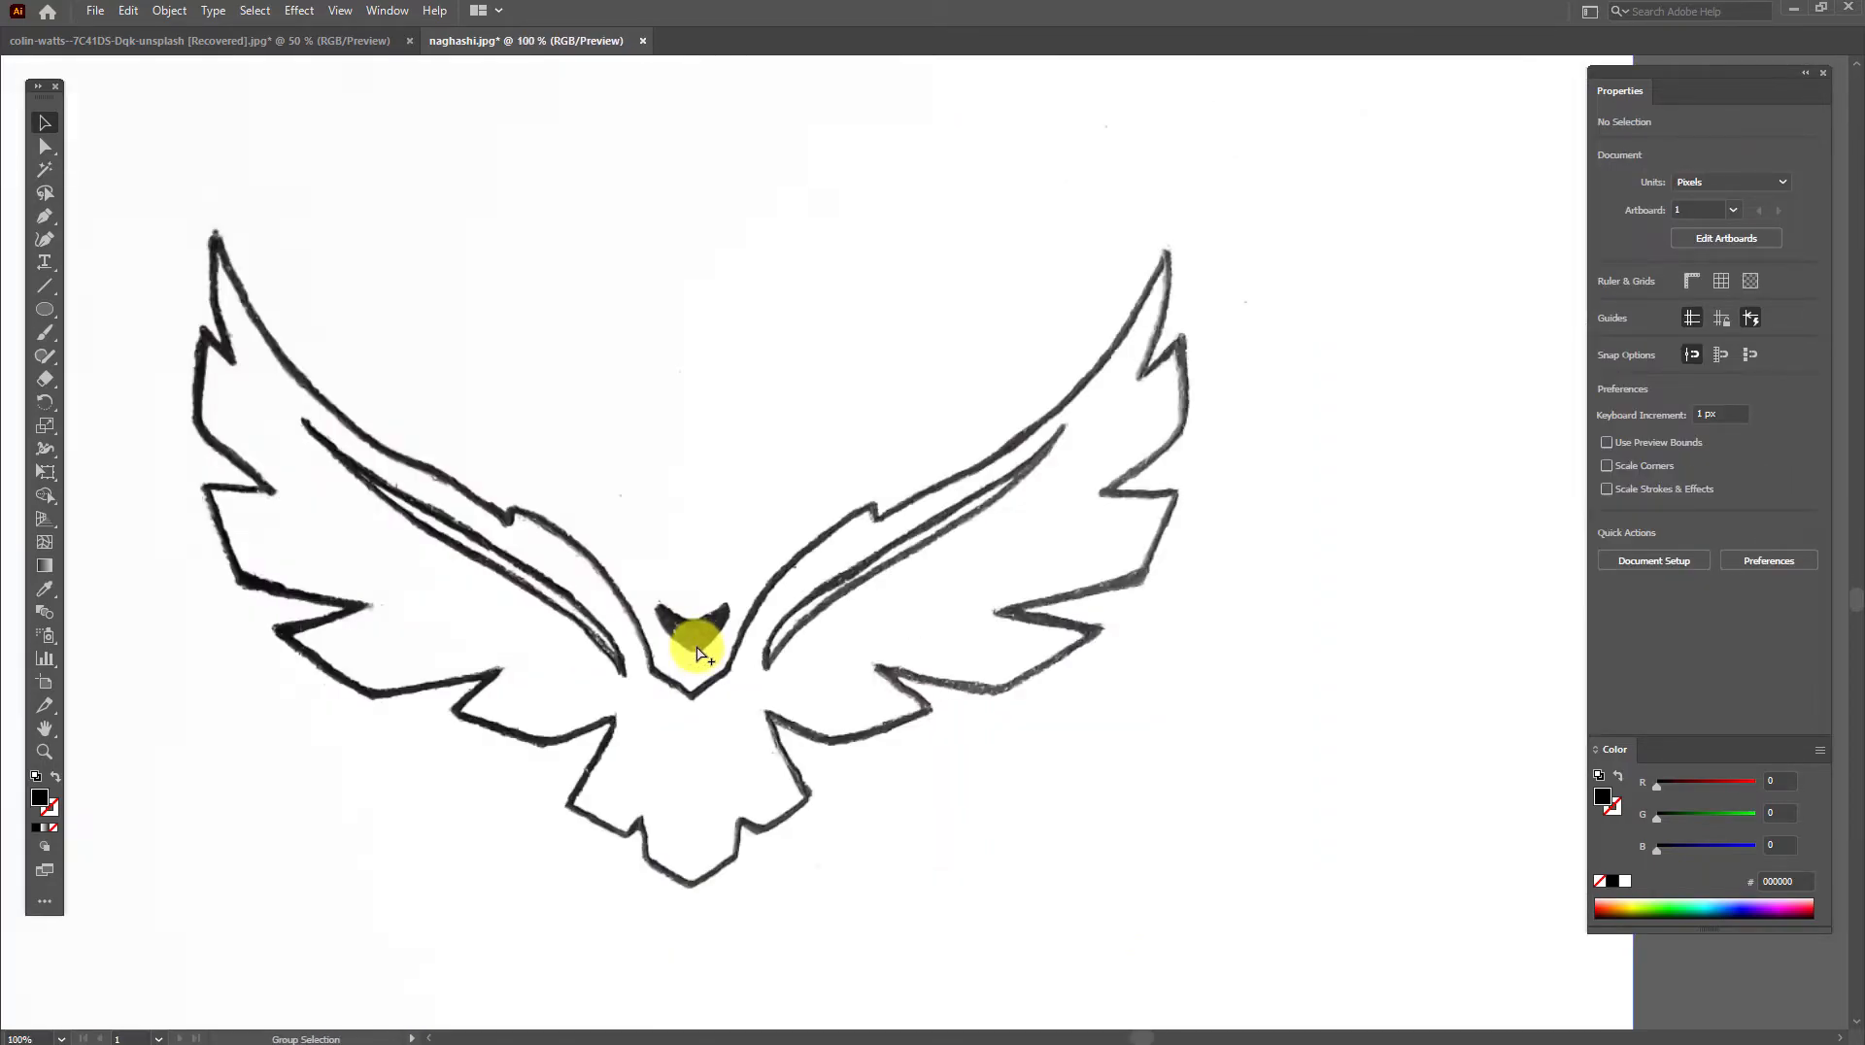
scroll(437, 475, down, 1)
drag(45, 309, 117, 282)
drag(648, 503, 700, 556)
click(42, 120)
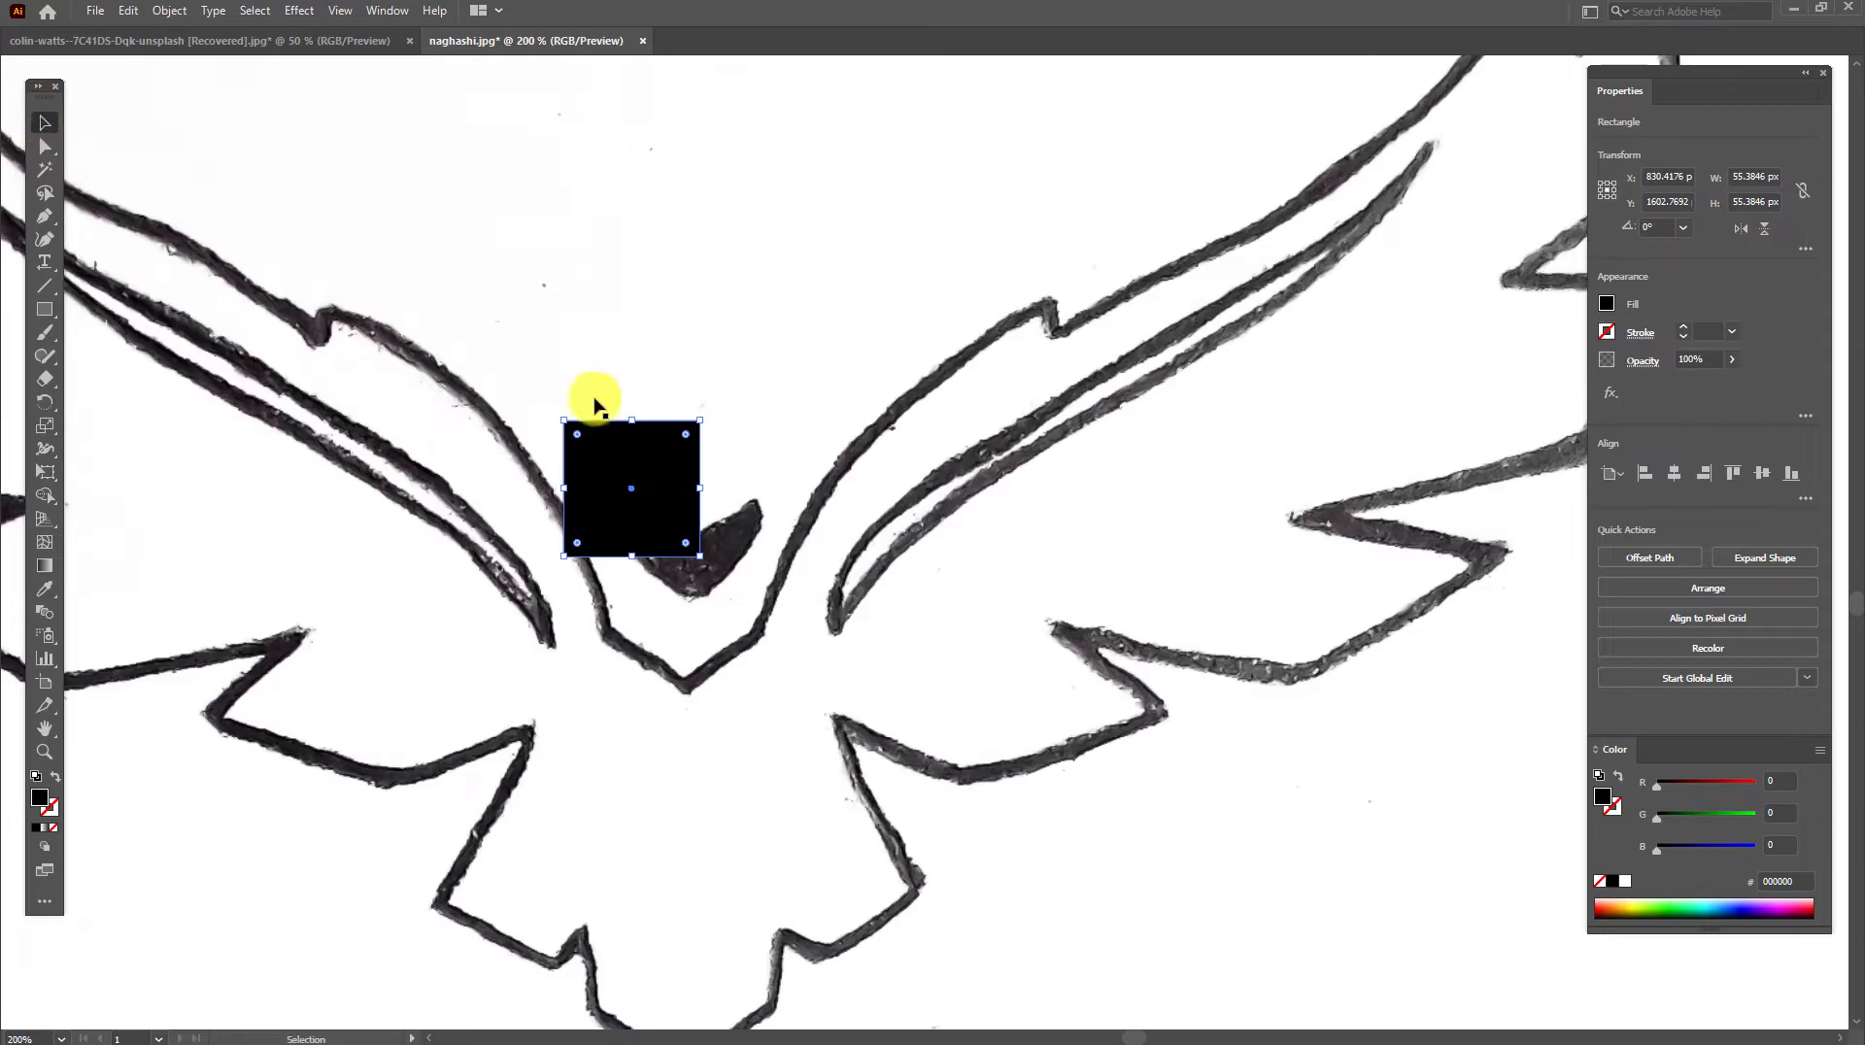
mouse_move(655, 425)
mouse_down()
mouse_move(778, 532)
mouse_move(757, 519)
mouse_up()
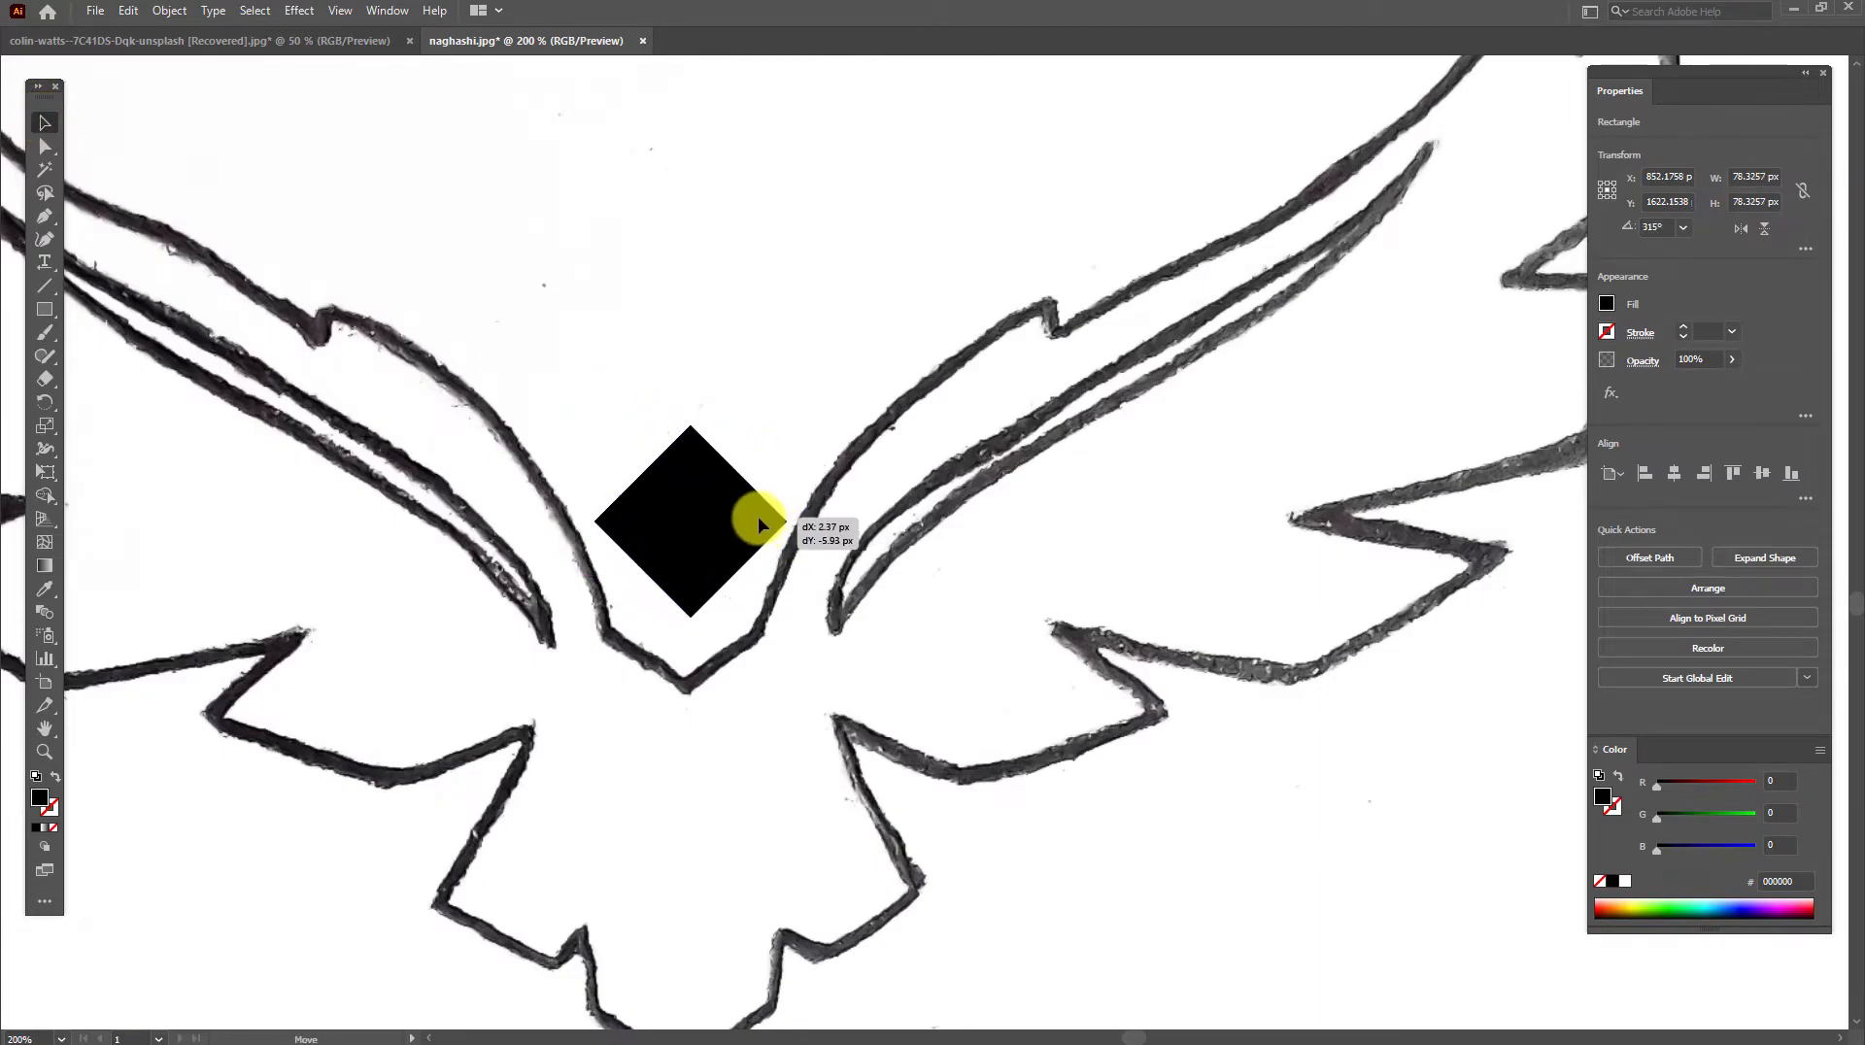
Shrink the diamond as an outline to about 74 px wide, and pull its top corner down to form a black-filled V-shaped beak.
click(60, 775)
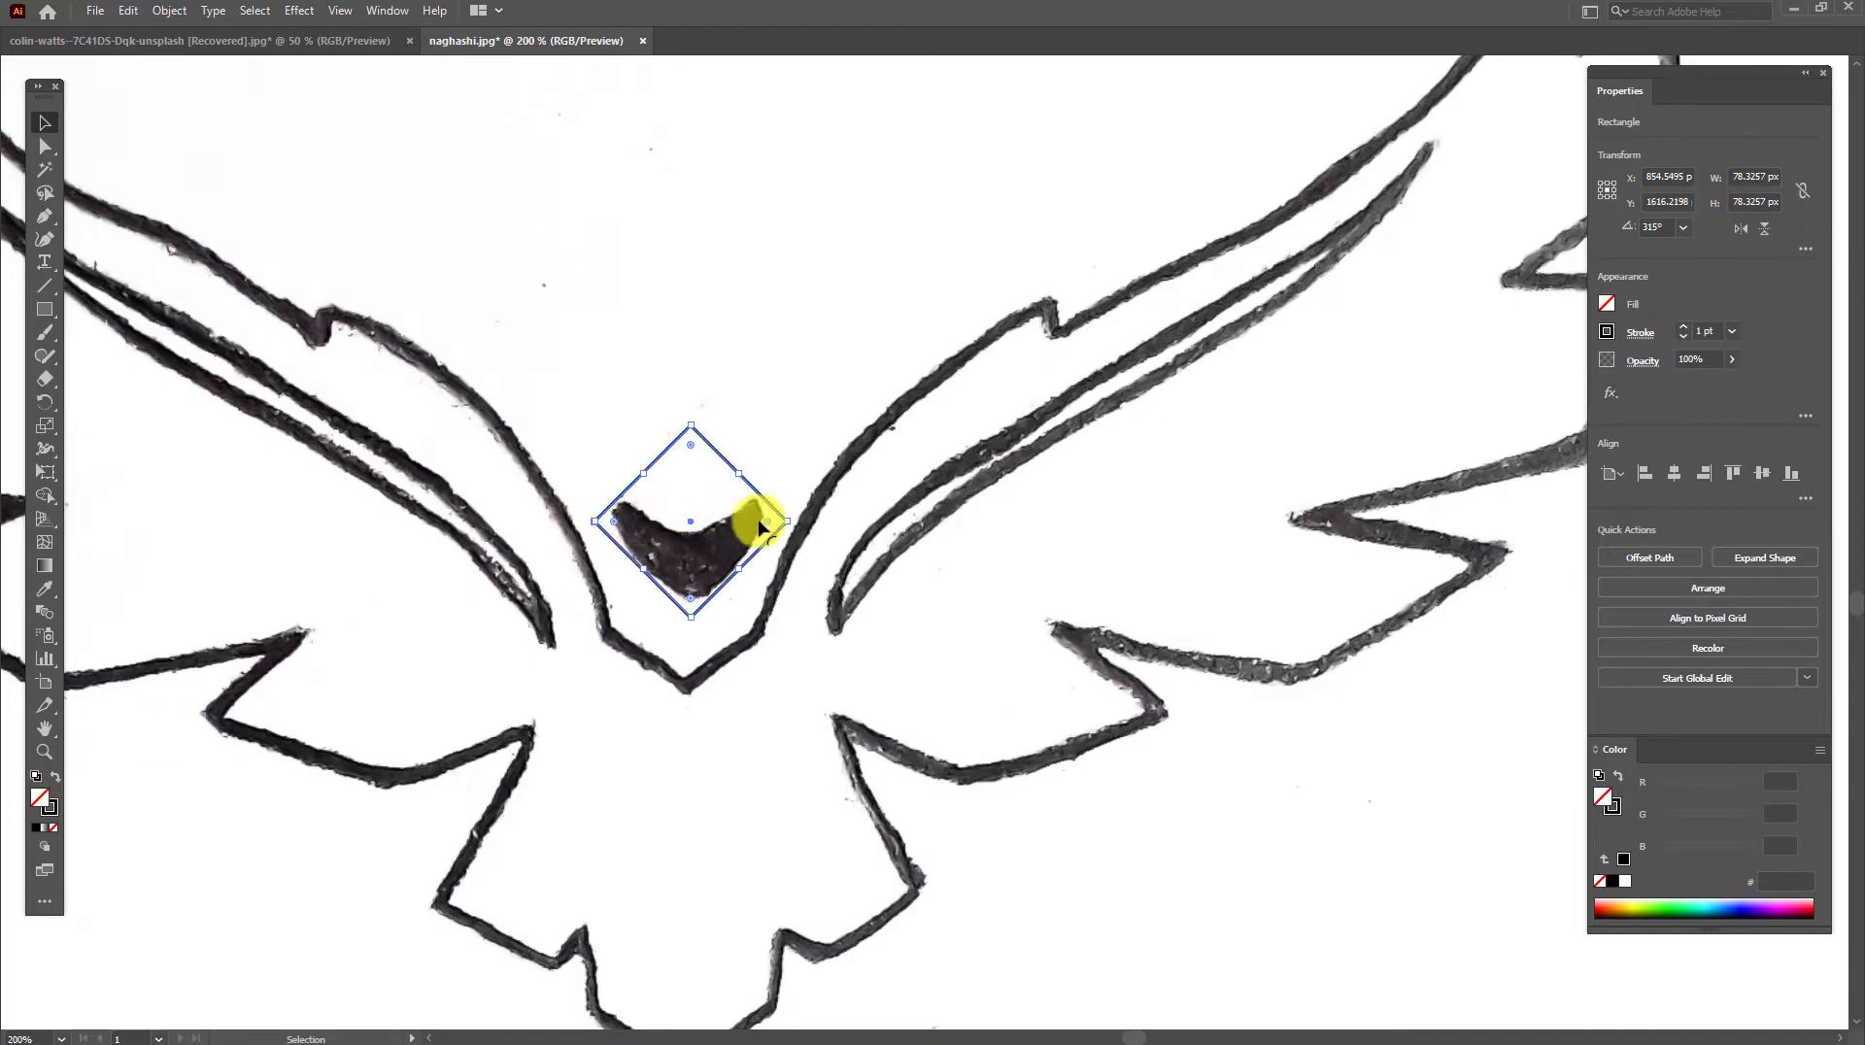
drag(788, 525, 762, 500)
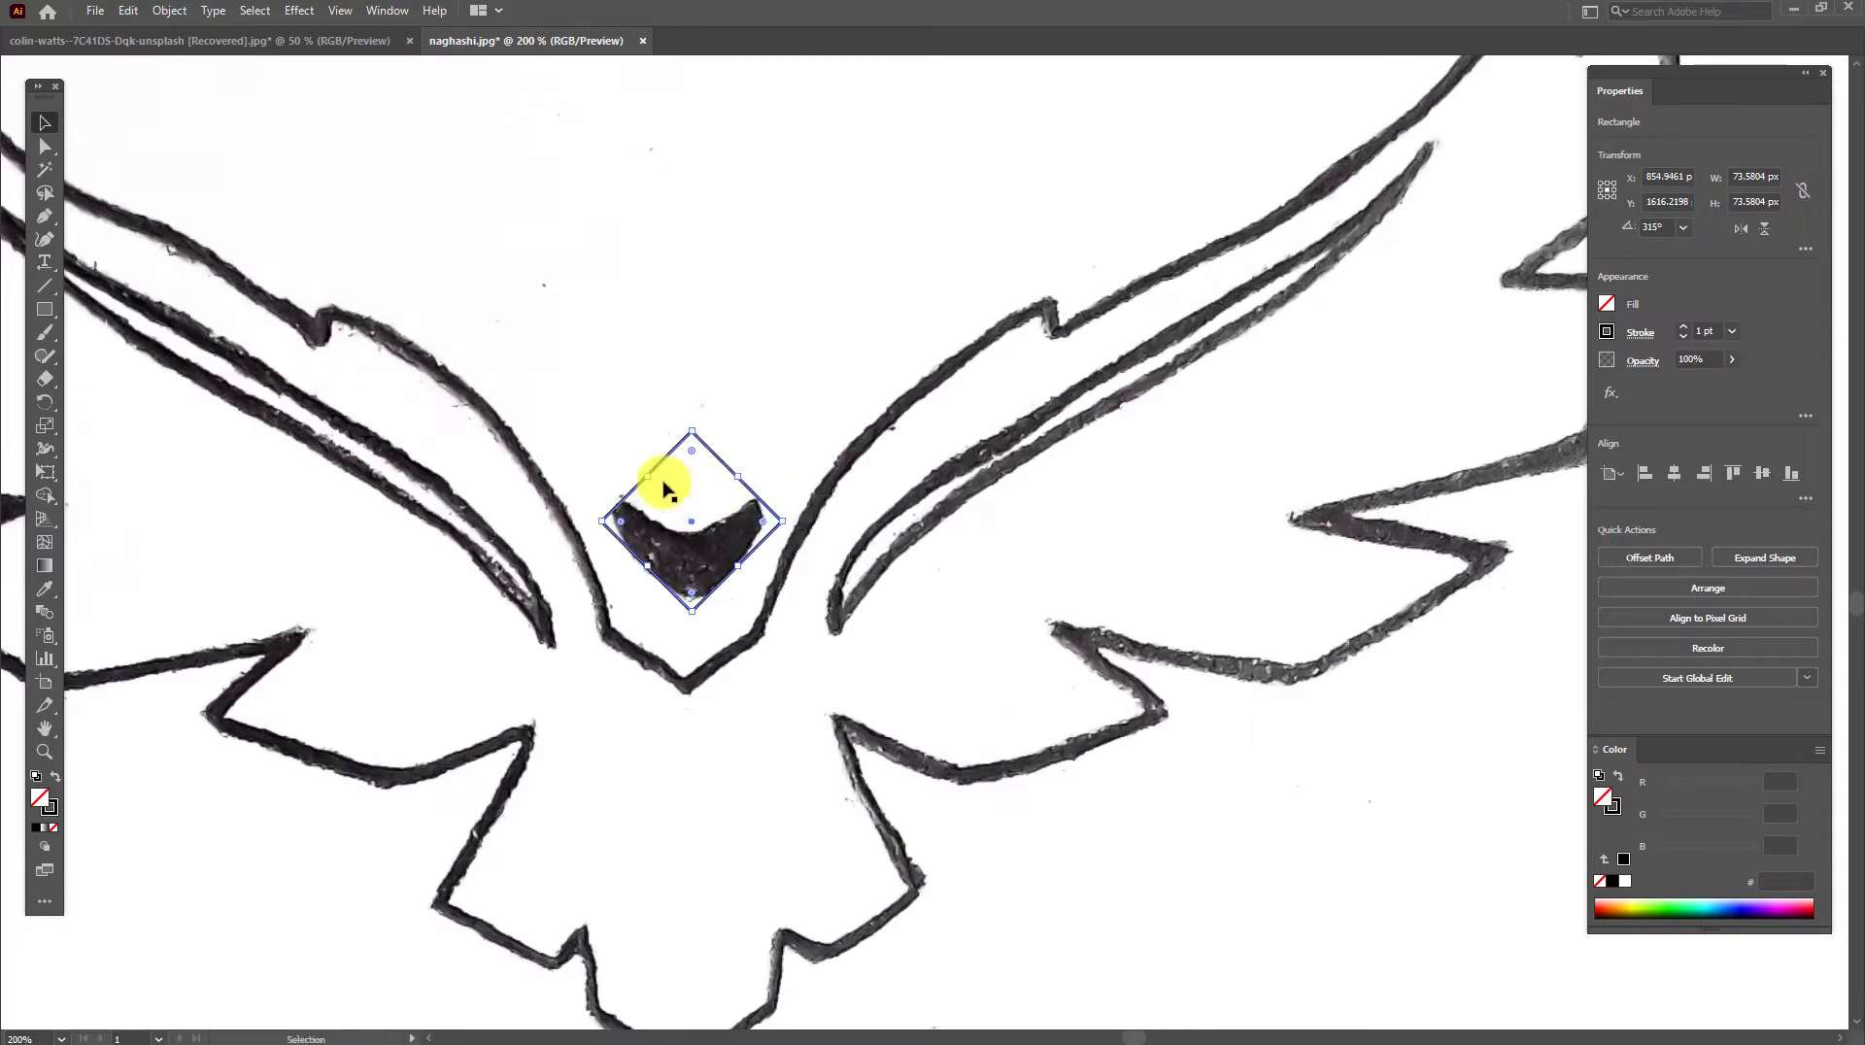
click(45, 146)
drag(692, 431, 690, 549)
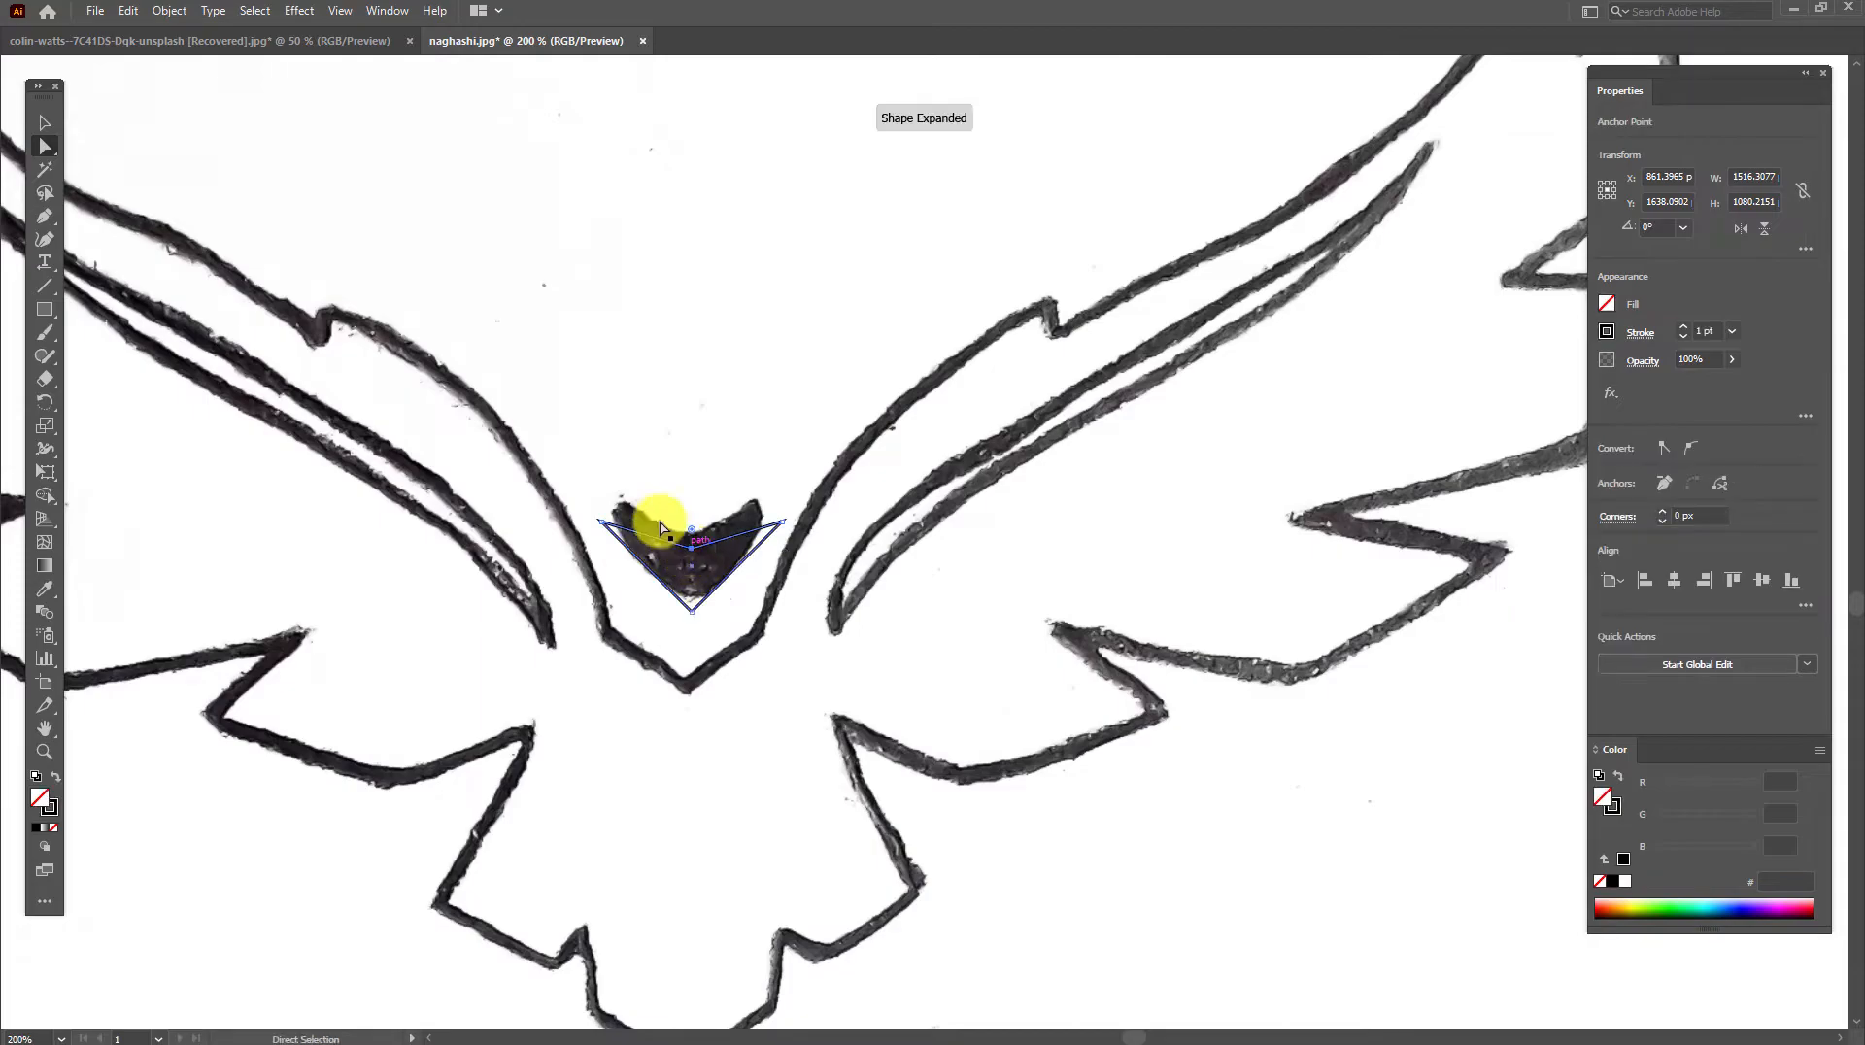
click(44, 122)
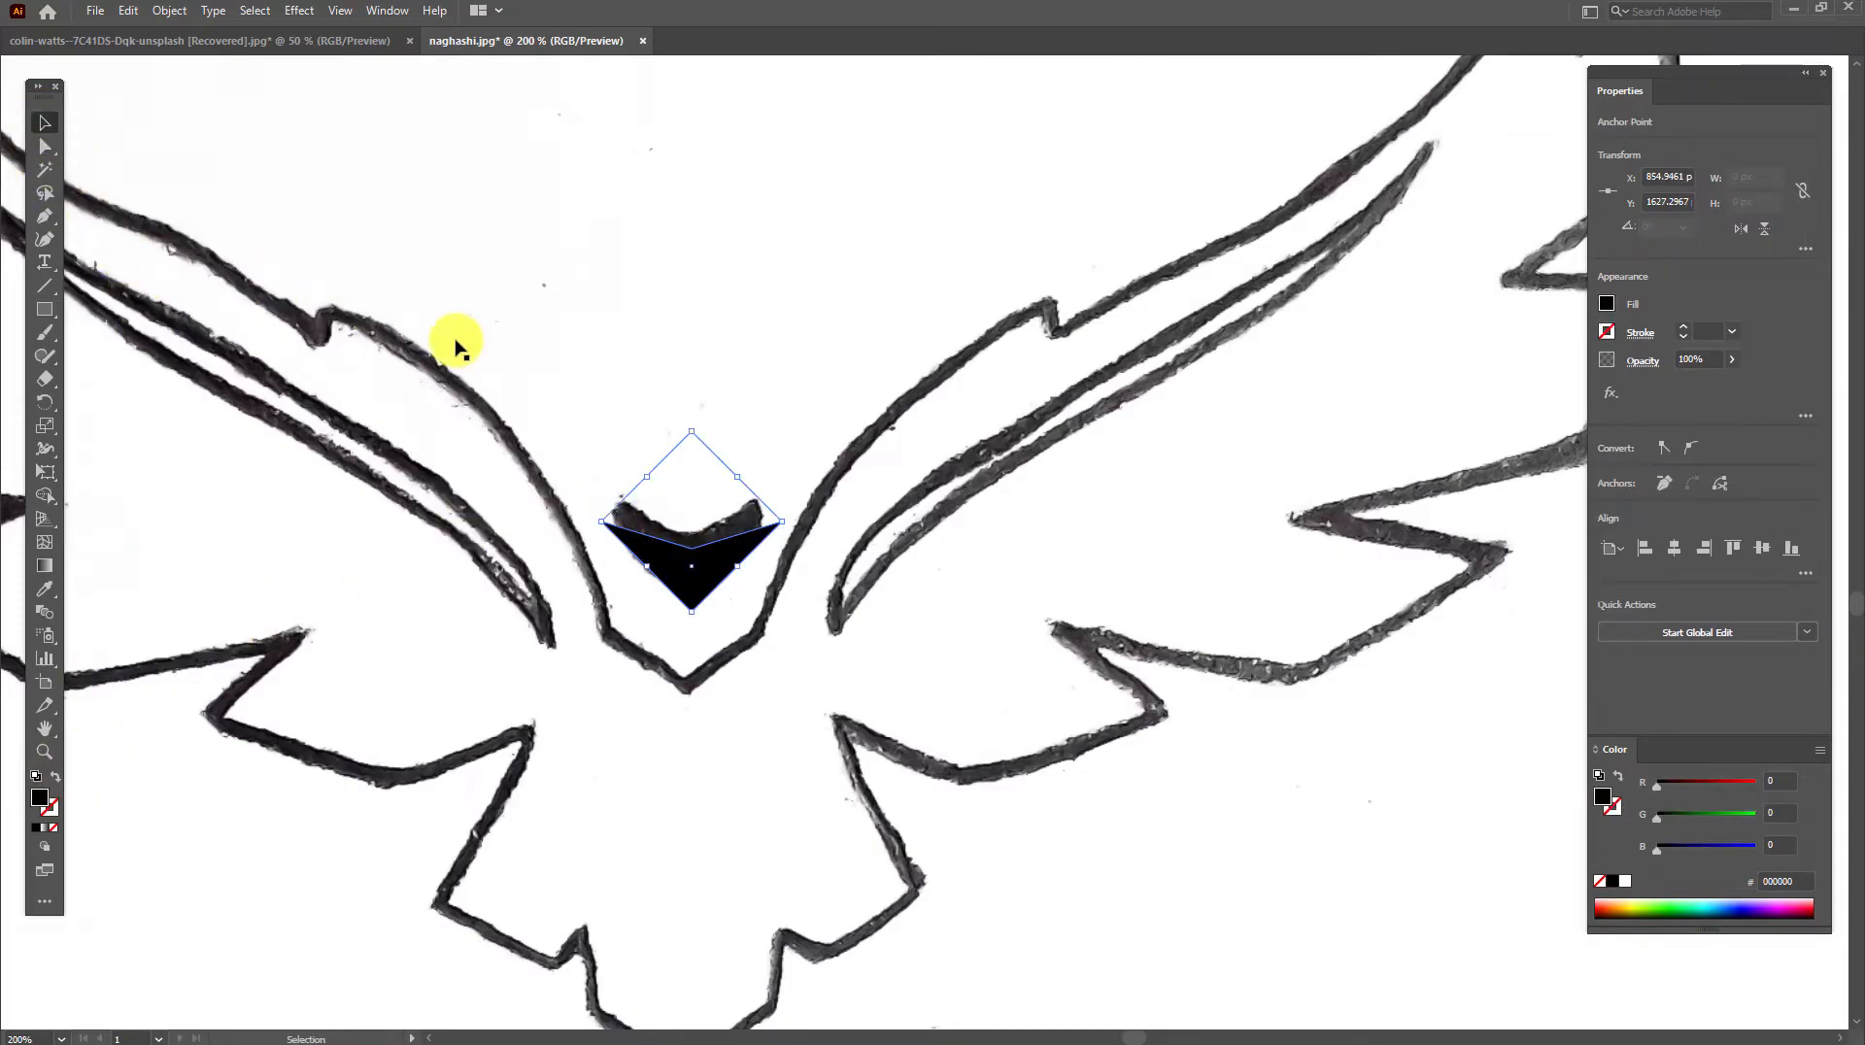
Move the beak from the sketch to the wing artwork and centre it between the wings, just above the two tail feathers.
scroll(587, 400, down, 2)
scroll(686, 321, down, 2)
drag(687, 320, 639, 773)
mouse_move(589, 883)
mouse_down()
mouse_move(610, 893)
mouse_move(667, 492)
mouse_move(624, 195)
mouse_move(687, 335)
mouse_up()
scroll(633, 163, up, 3)
drag(706, 501, 705, 512)
click(741, 408)
key(ctrl+0)
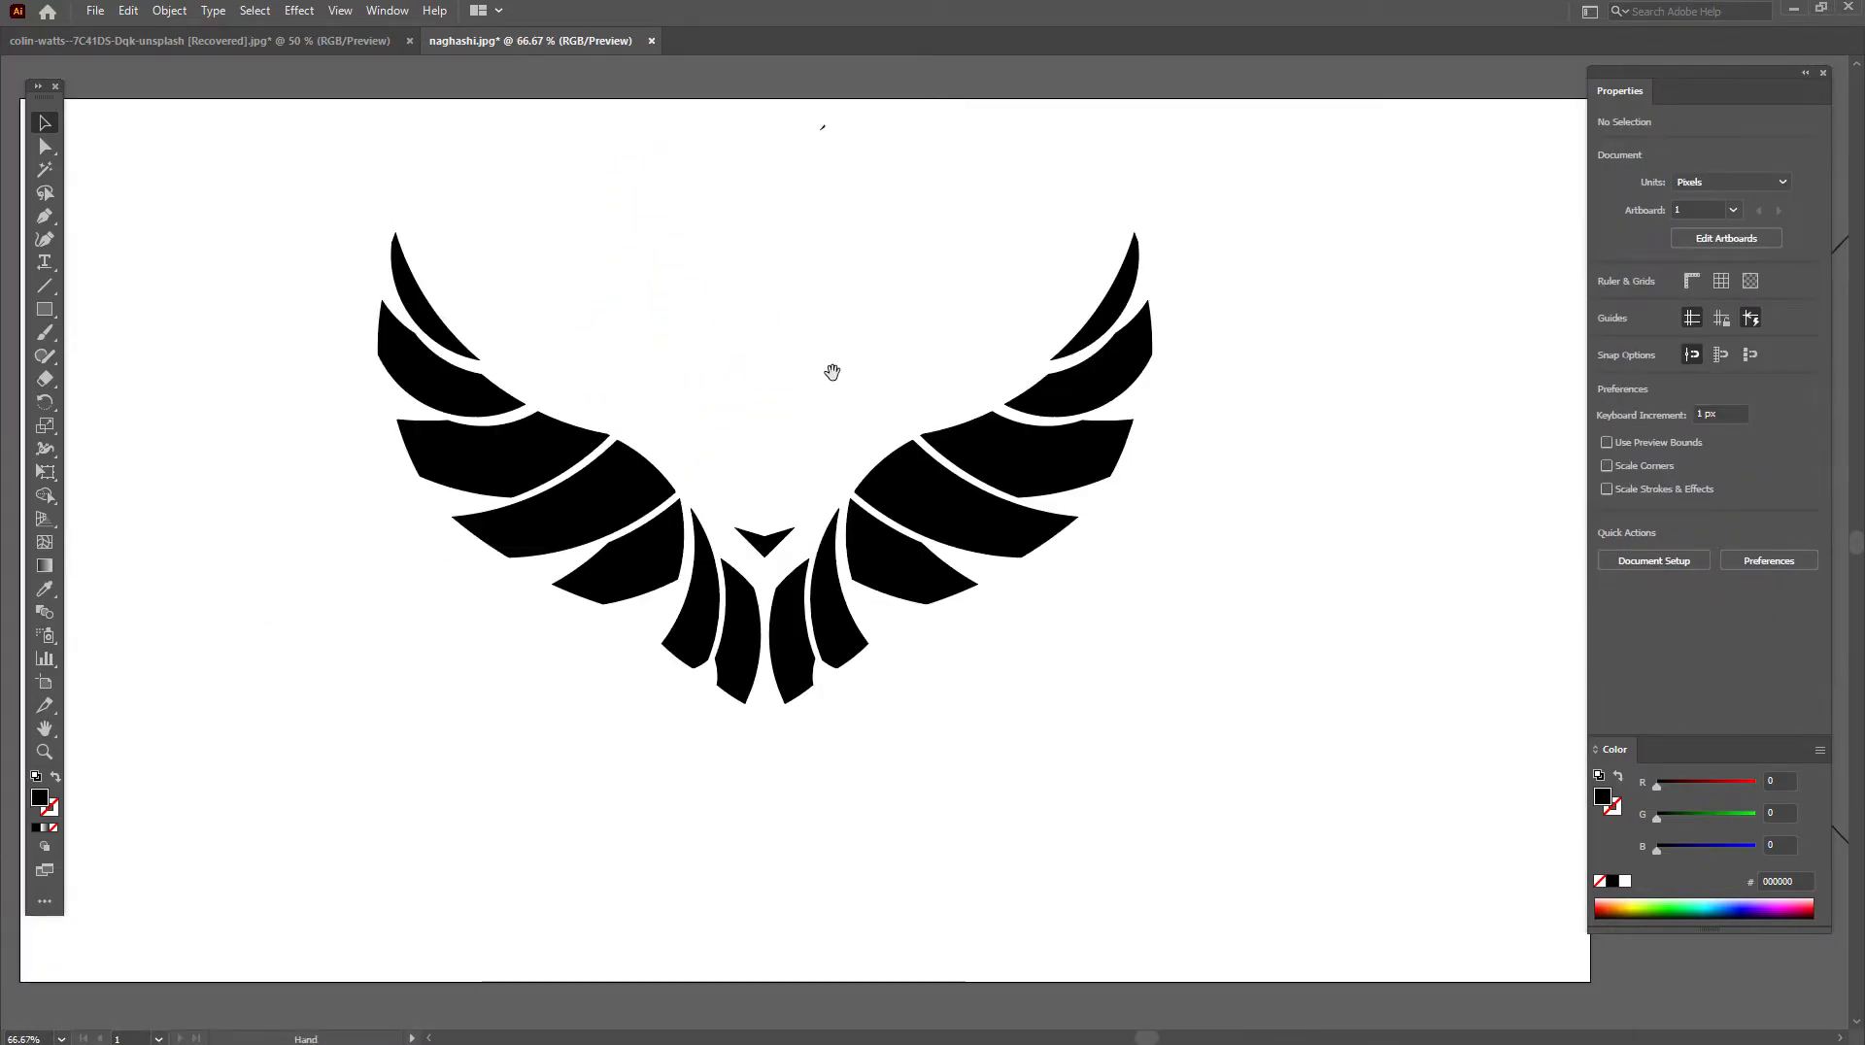
Draw a closed curved shape about 150 by 100 px above the right wing's inner upper edge with the Curvature tool.
key(ctrl+1)
drag(535, 428, 377, 322)
click(44, 239)
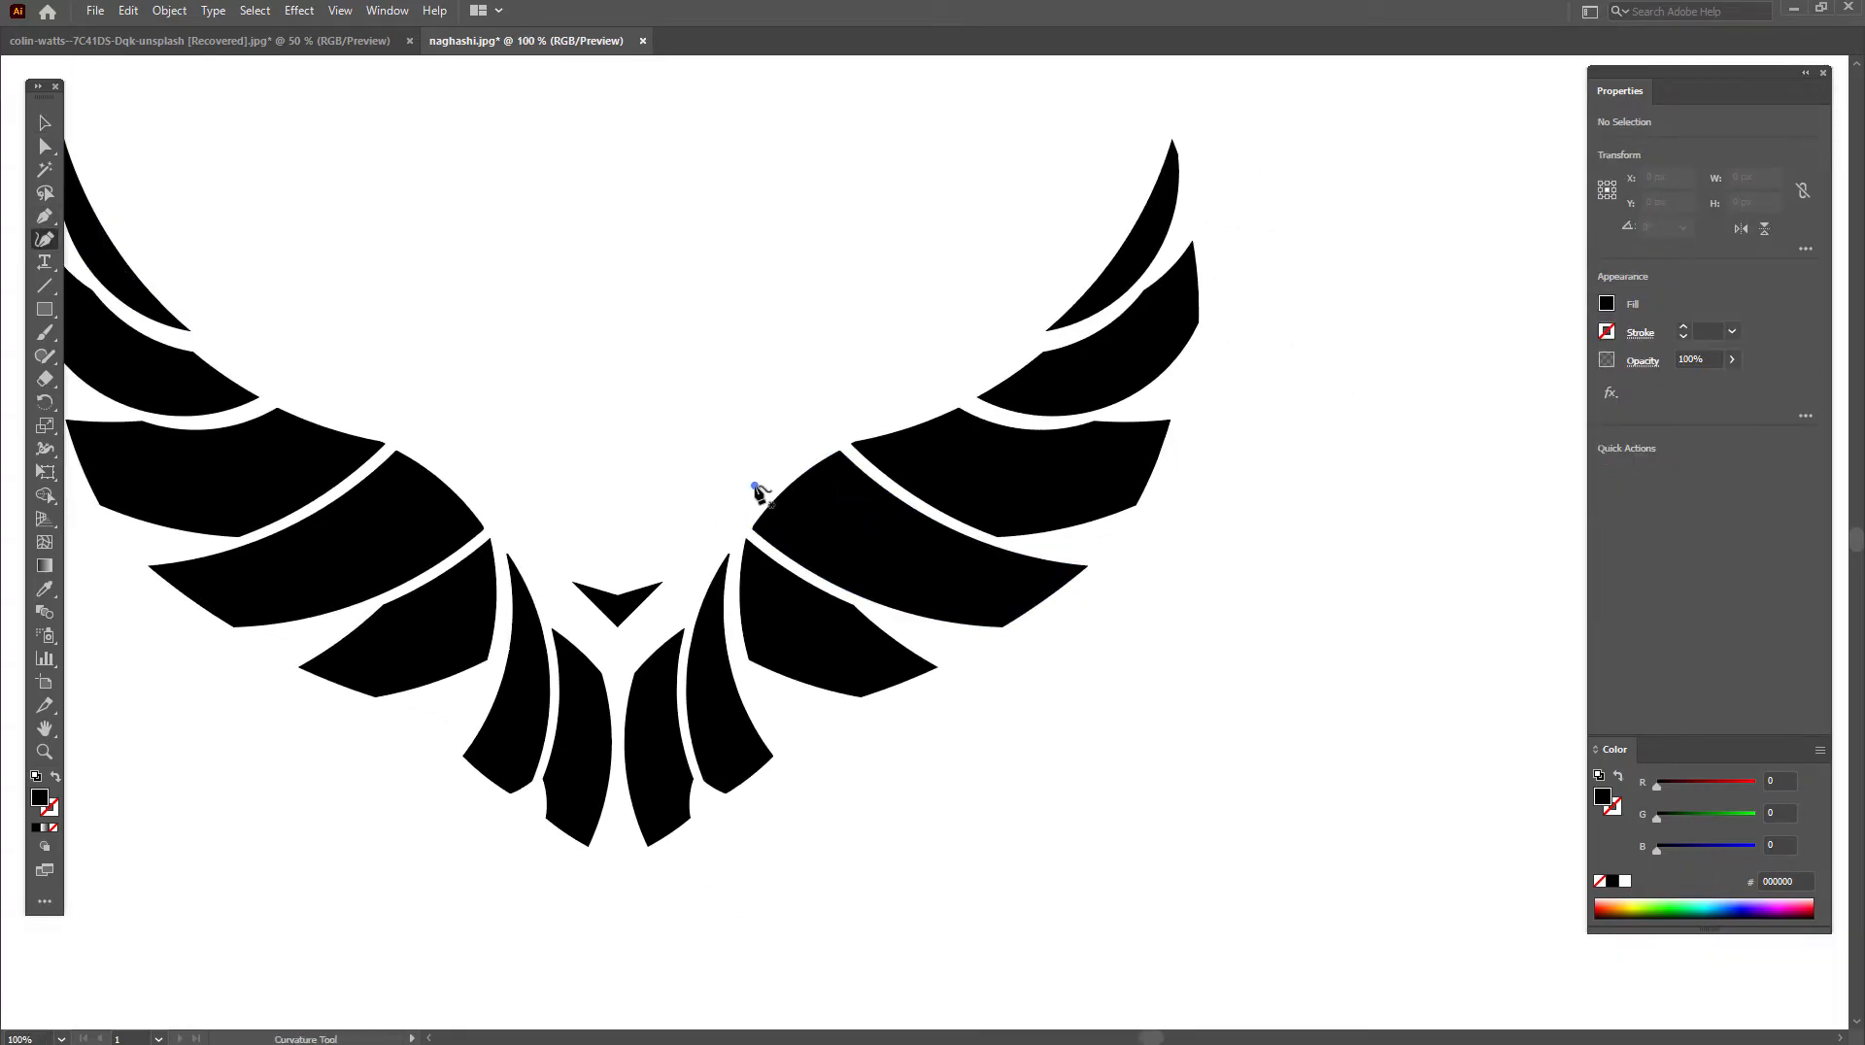
click(755, 485)
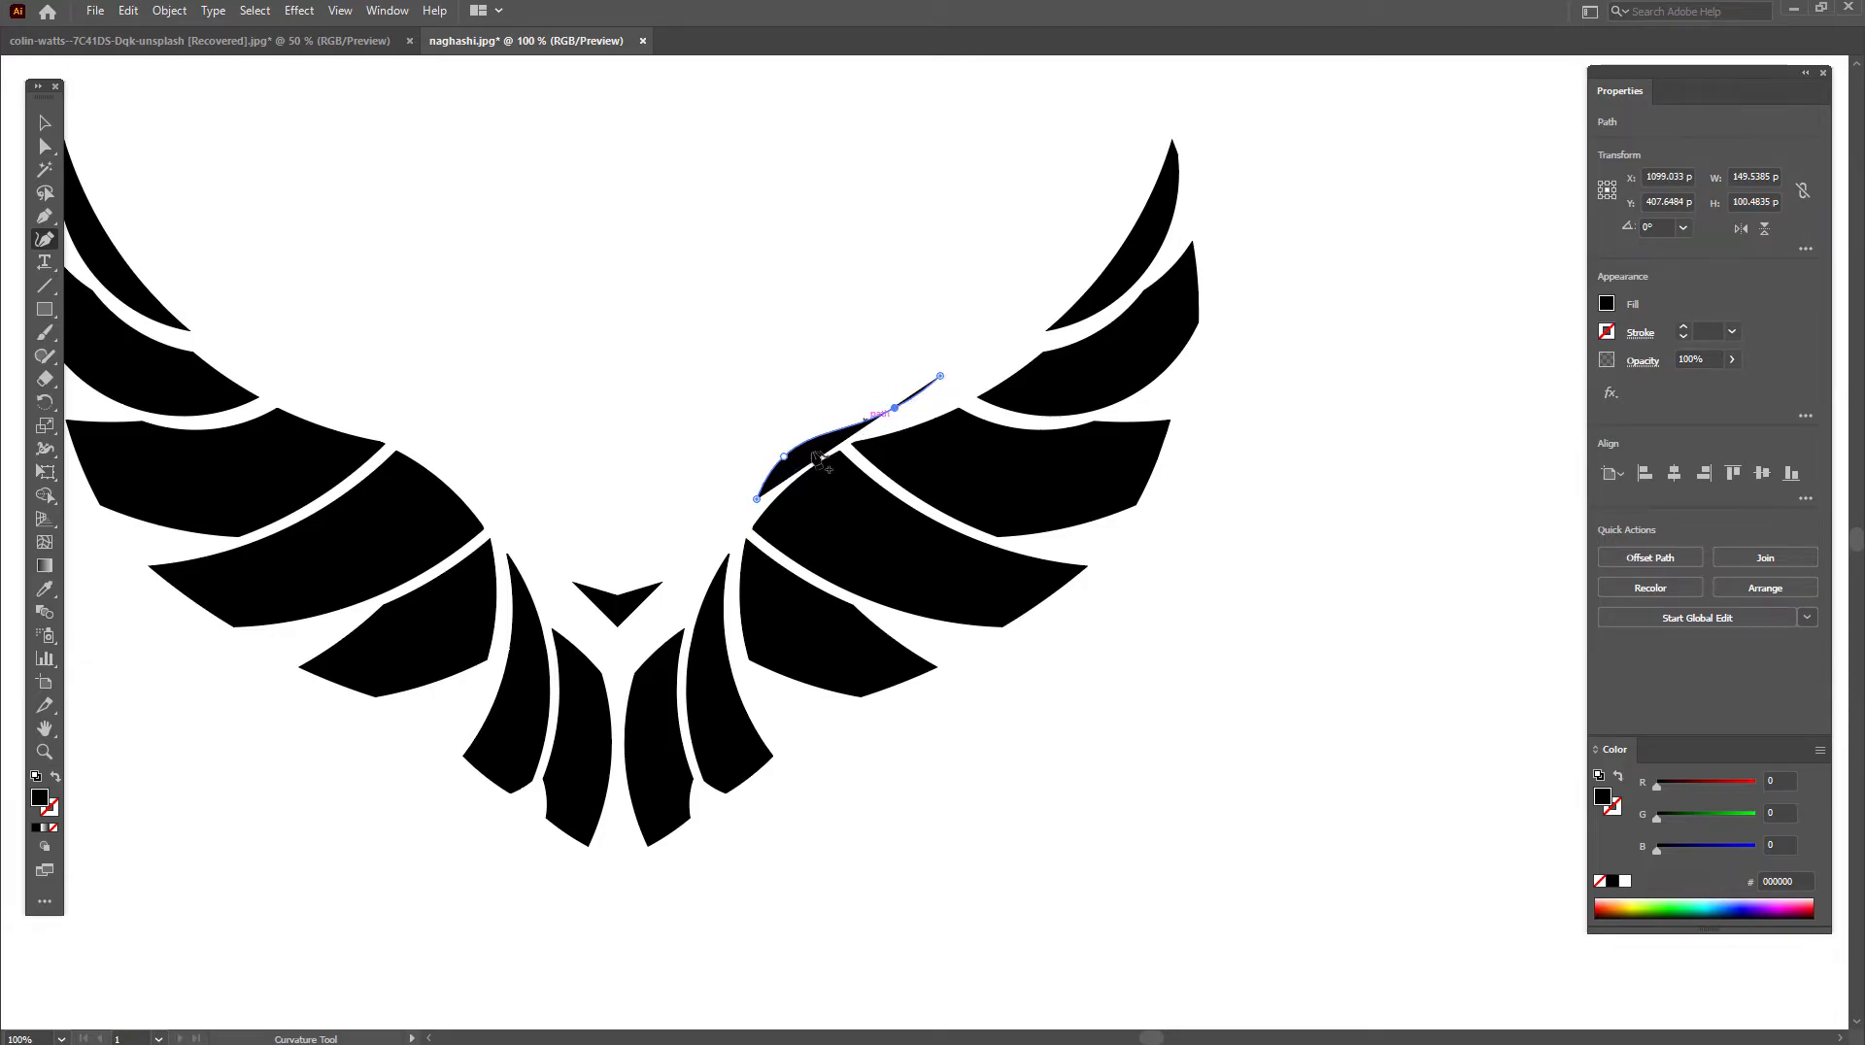
click(757, 500)
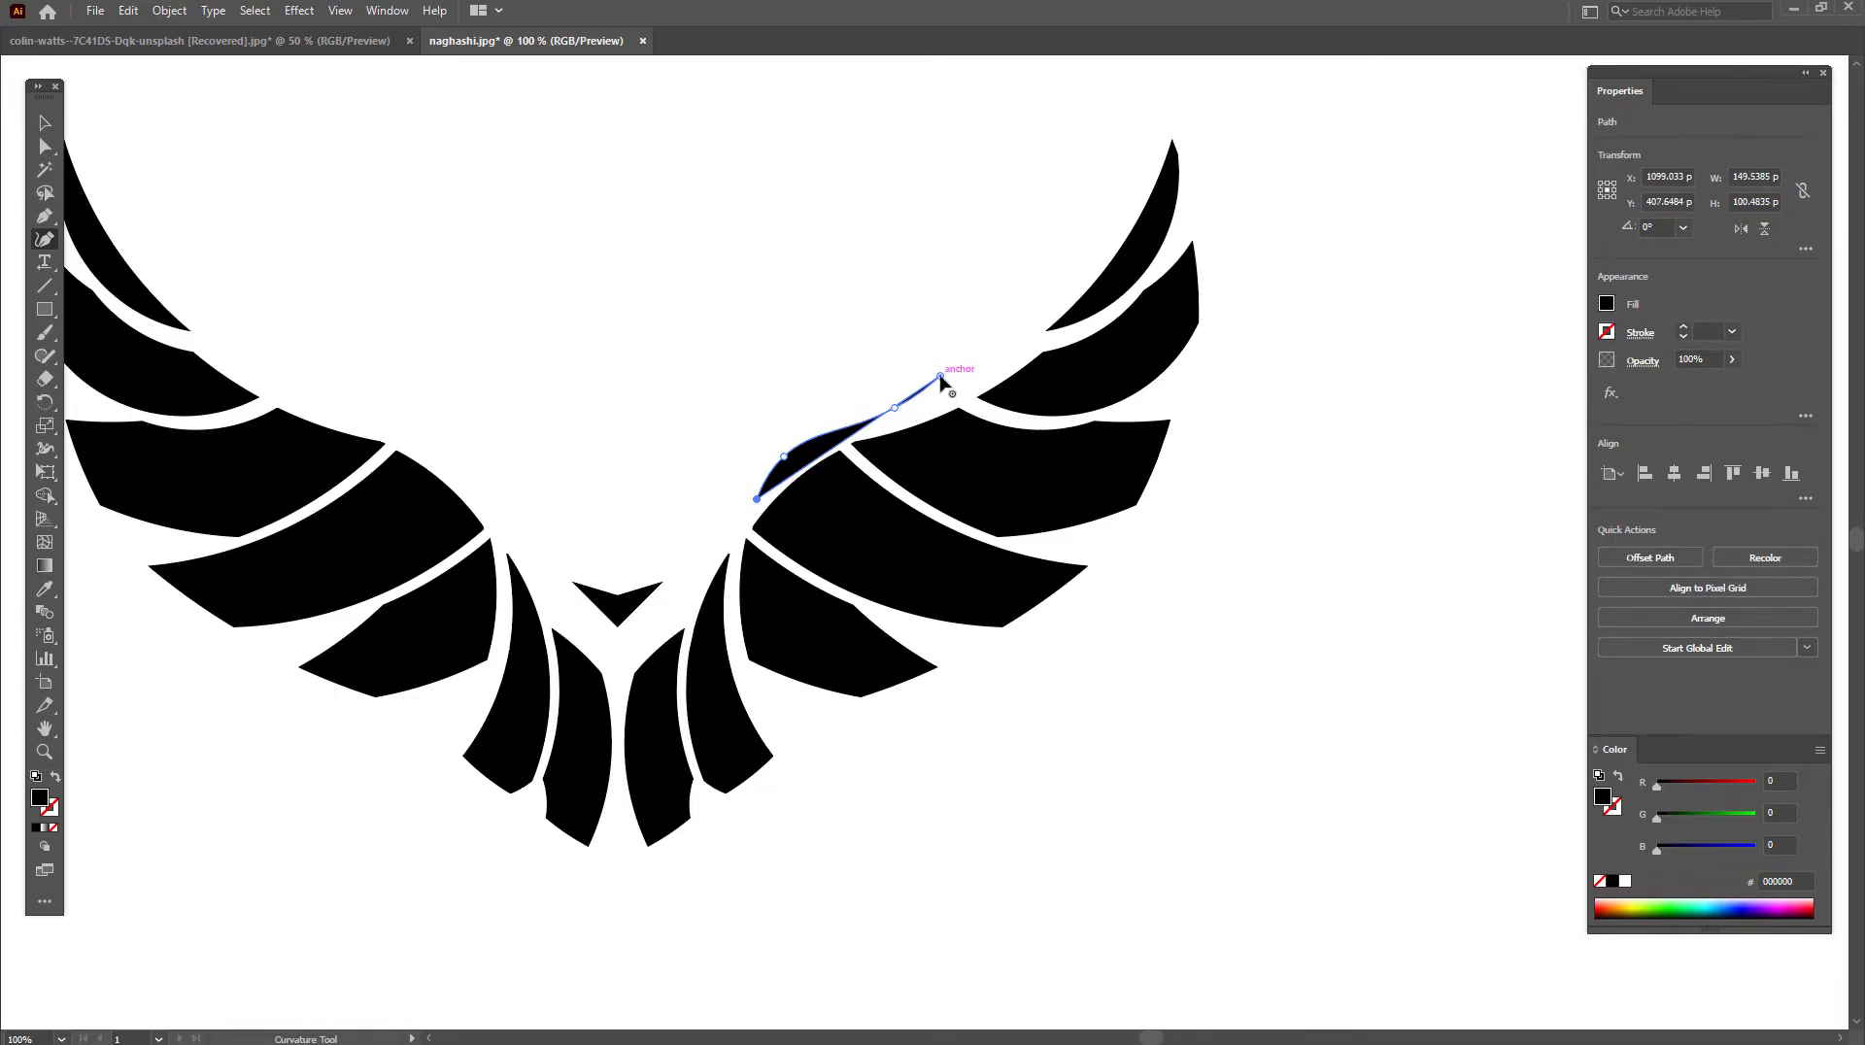
Bend the new shape's edges with added curve points into a thin S-shaped sliver about 174 by 110 px following the wing.
scroll(868, 414, up, 2)
drag(878, 432, 890, 399)
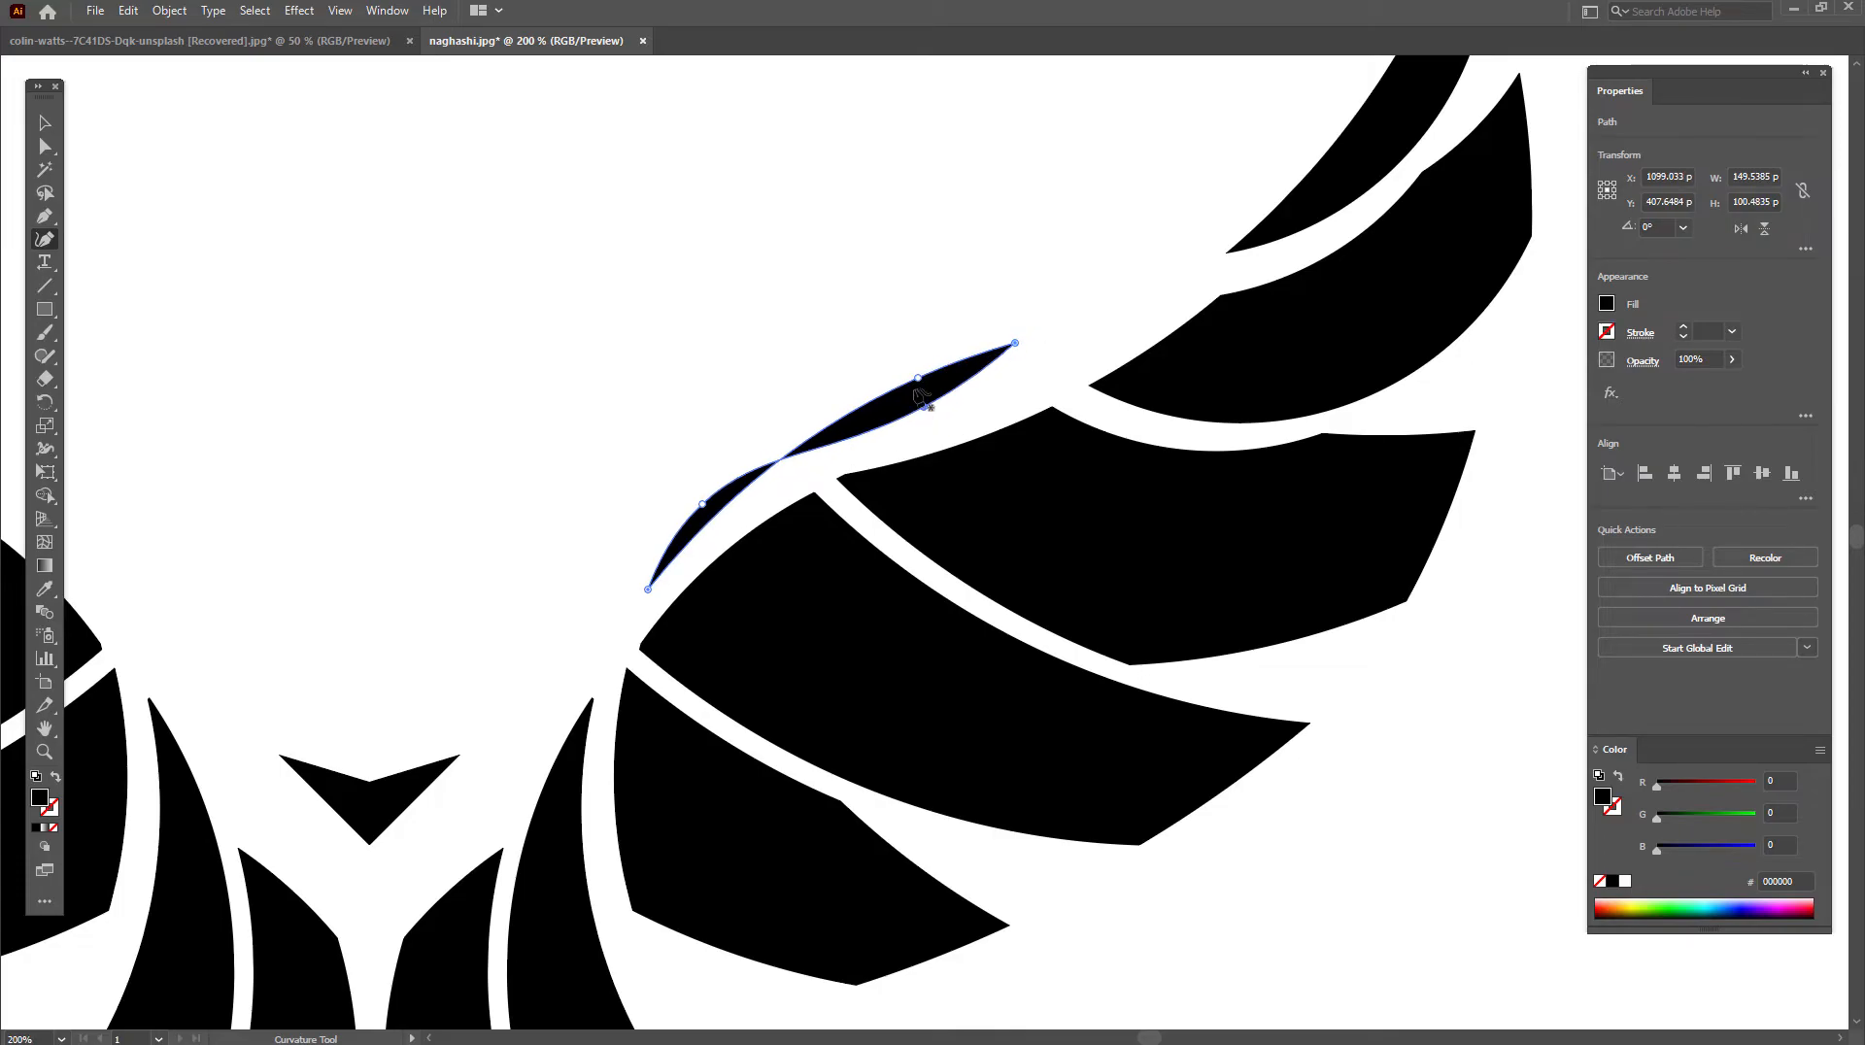
drag(919, 381, 919, 390)
drag(773, 488, 718, 475)
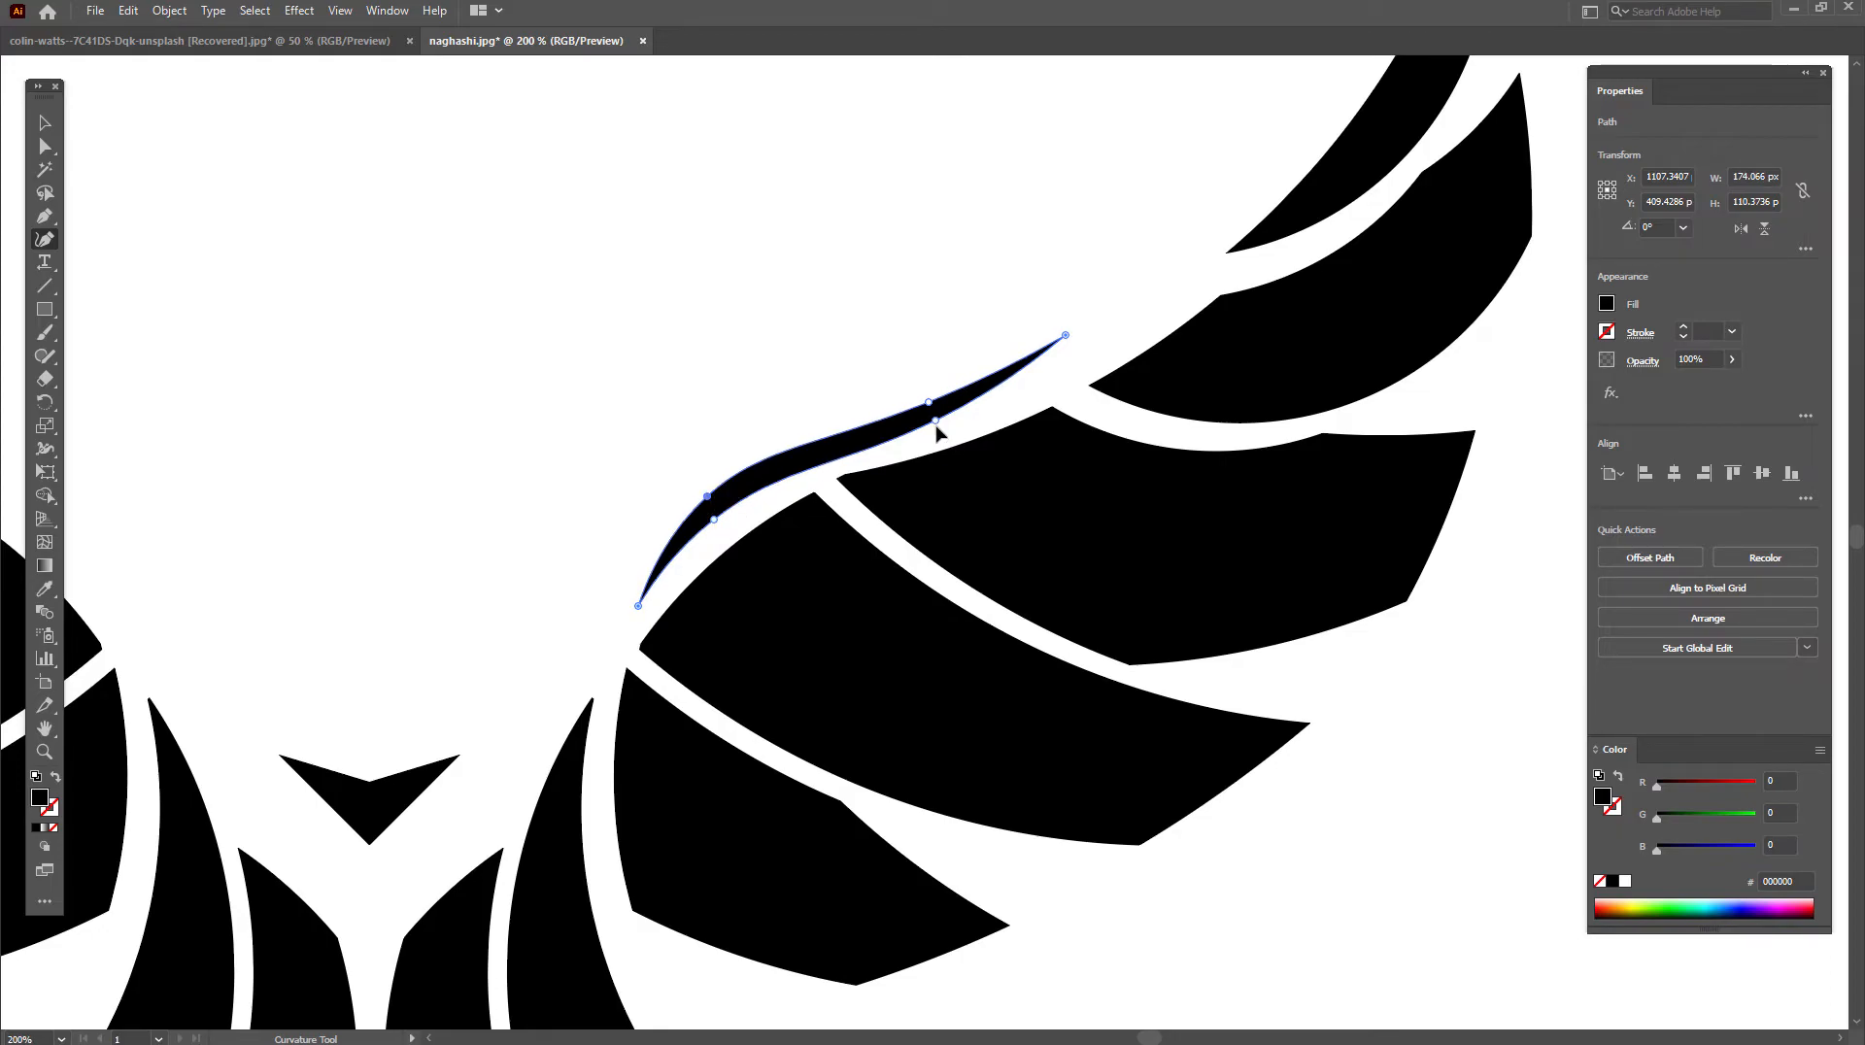
Pull the sliver's outer tip back towards the wing and fine-tune its curve points, bringing it to about 162 by 100 px.
drag(1066, 335, 1033, 363)
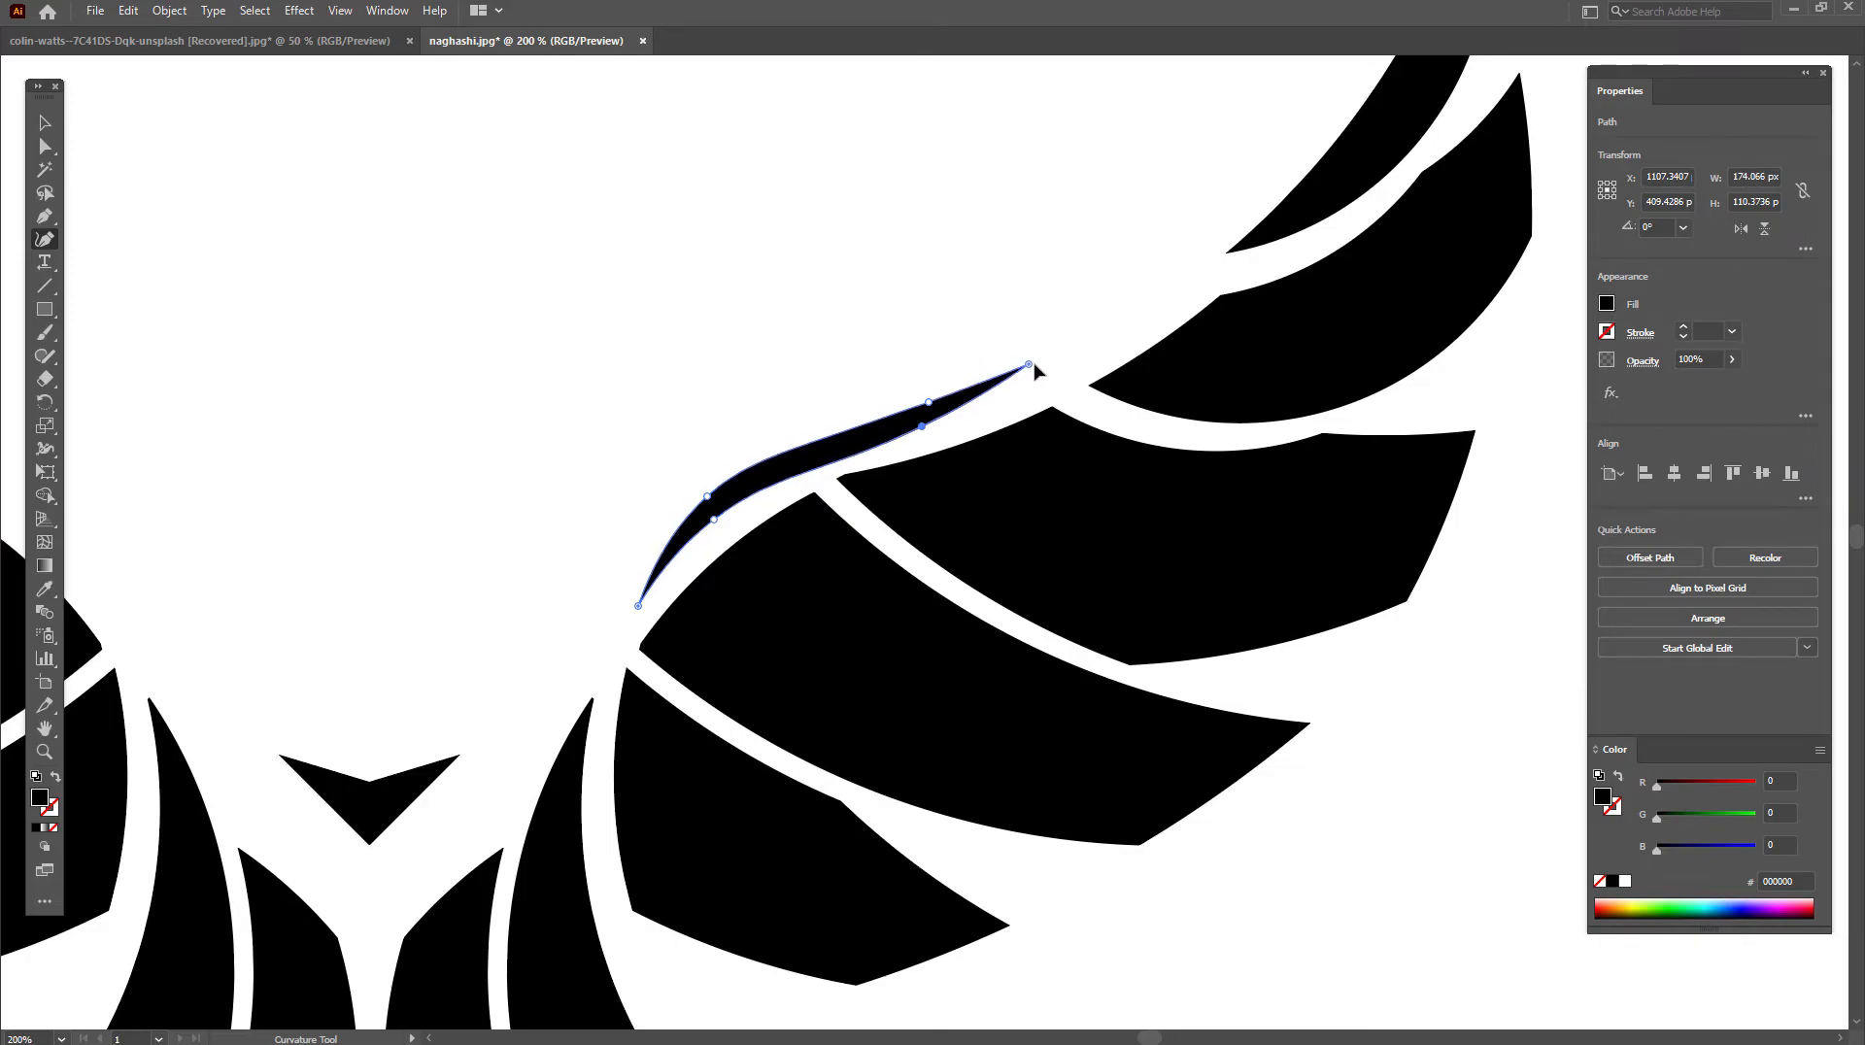
click(928, 407)
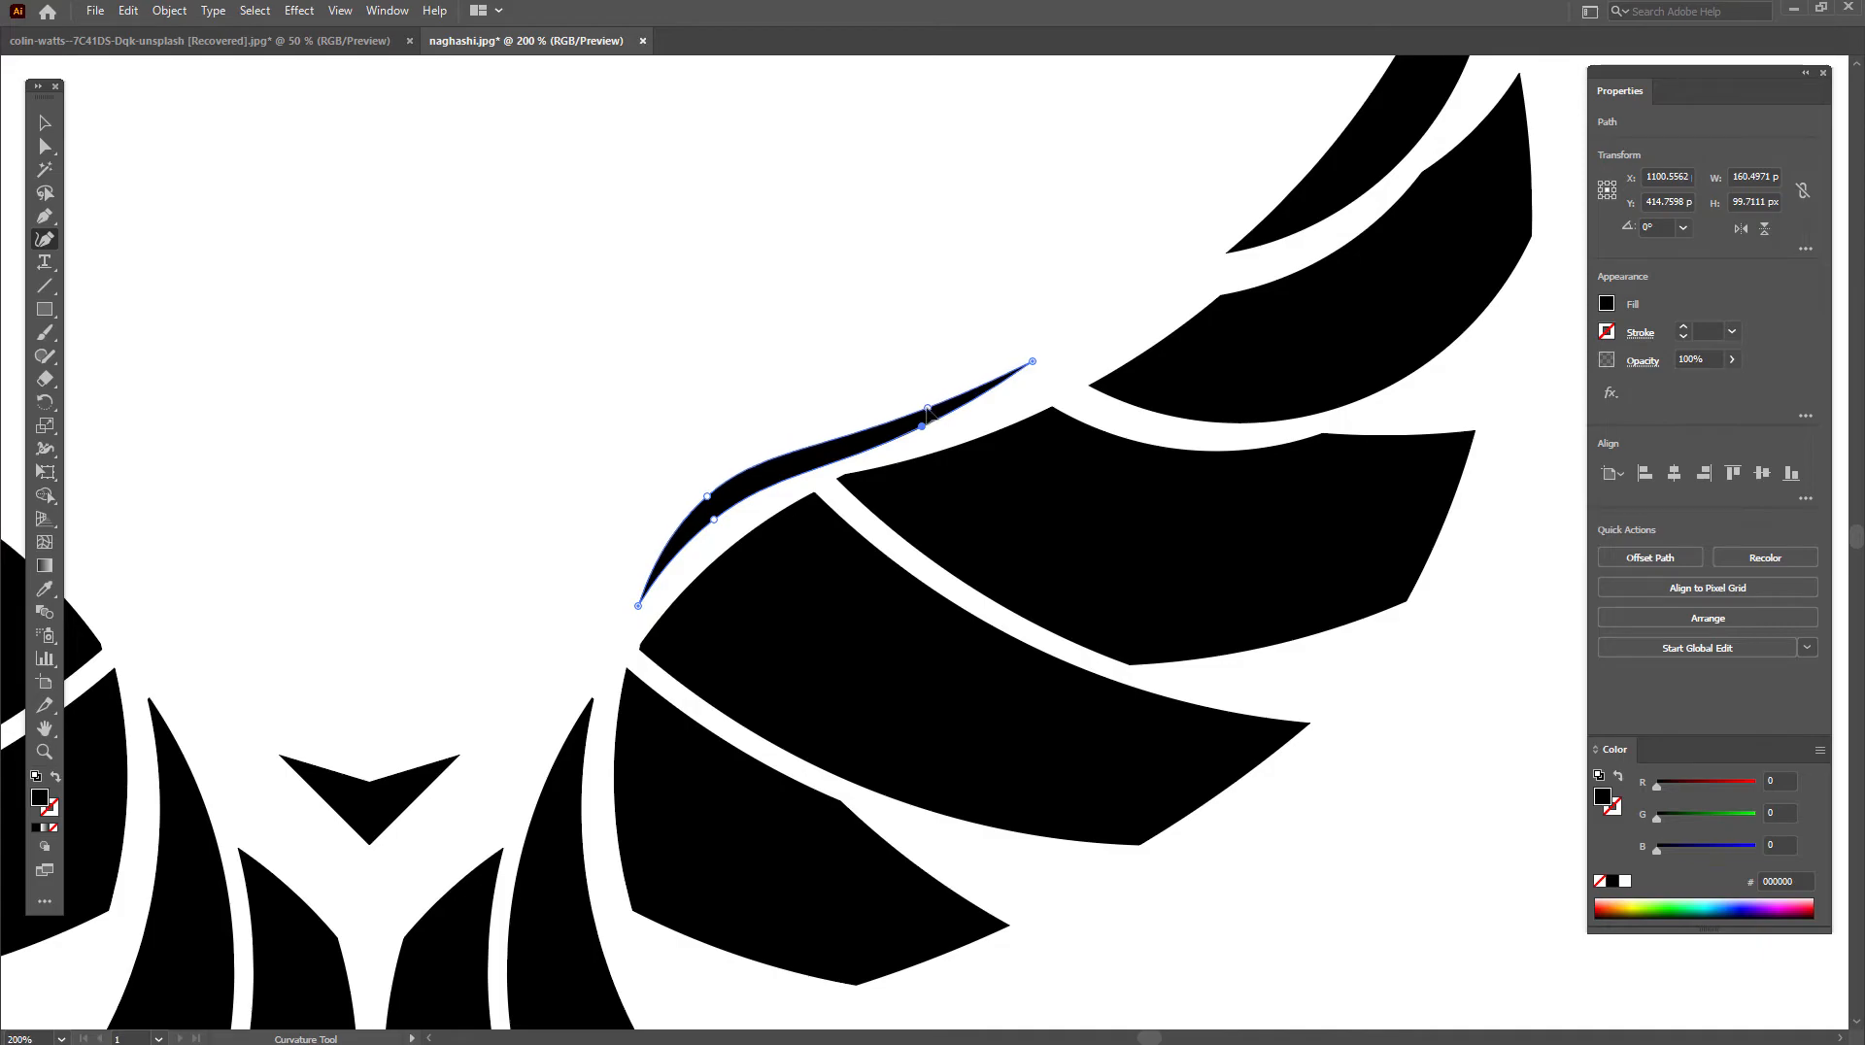
drag(924, 409, 916, 413)
drag(715, 520, 710, 514)
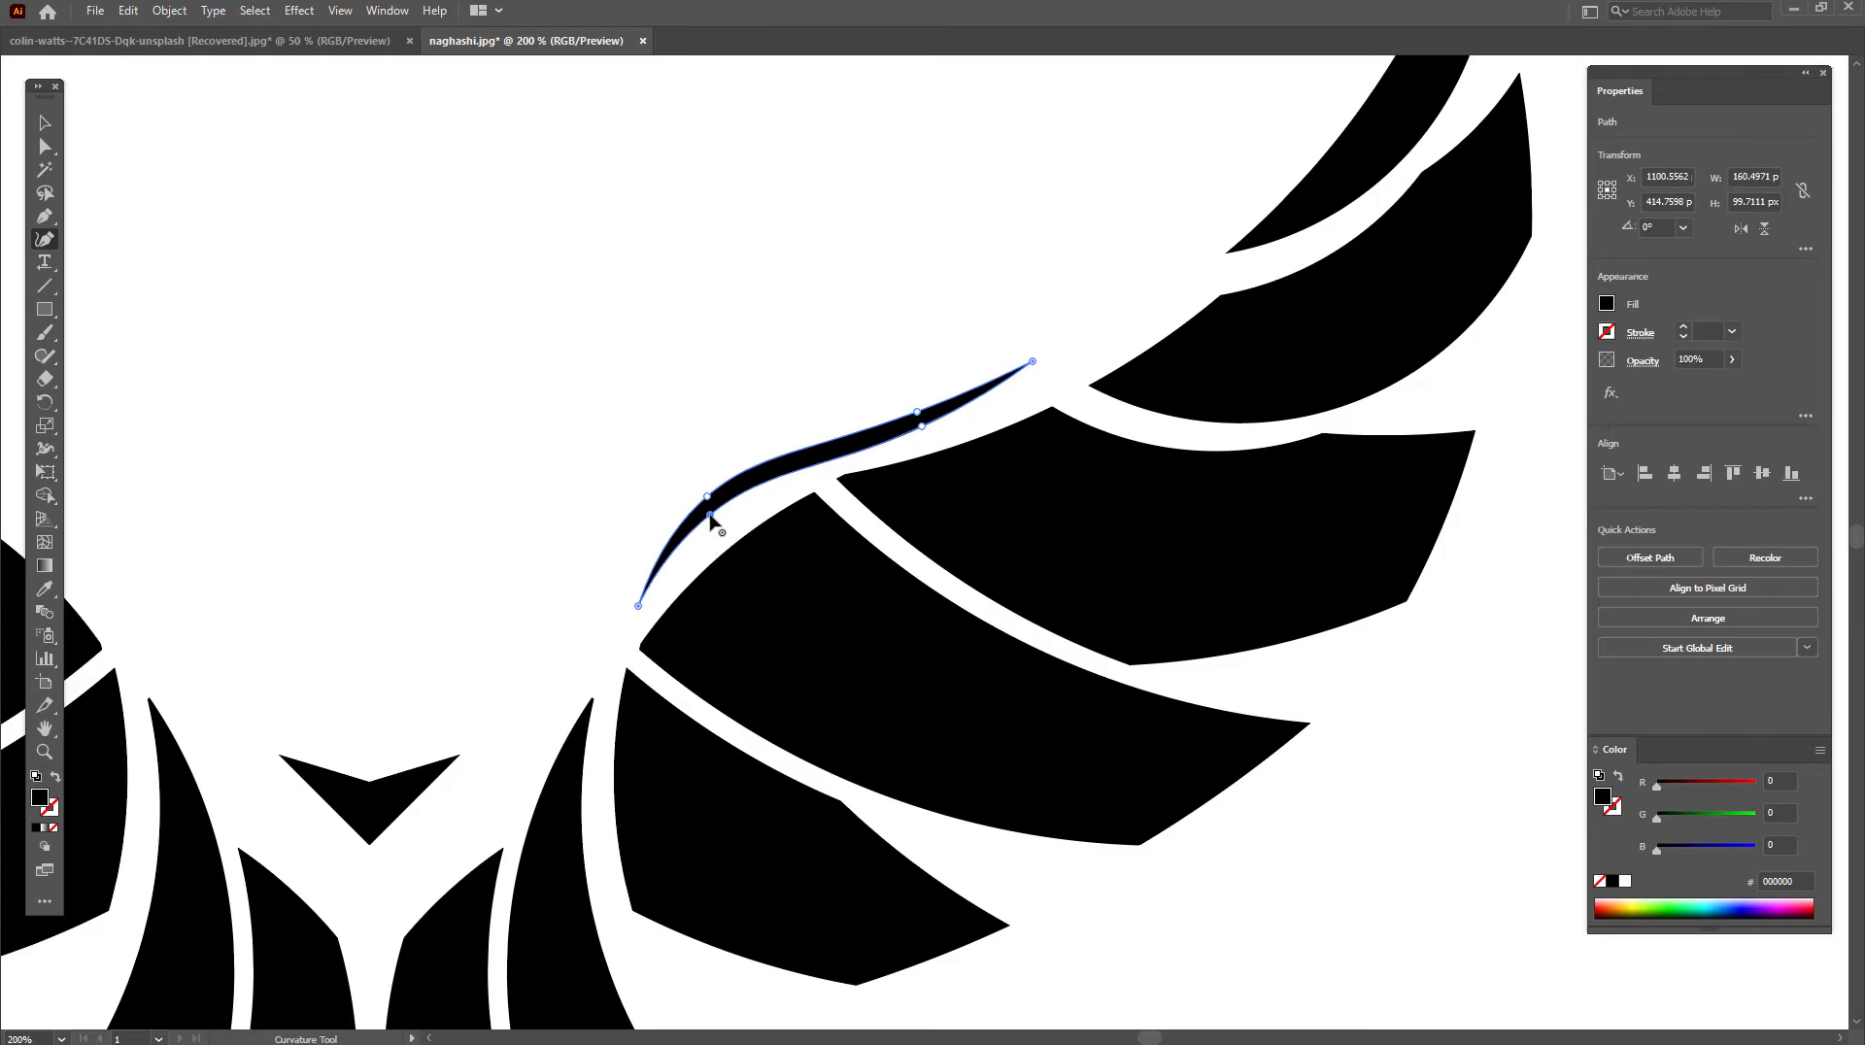
drag(639, 608, 635, 608)
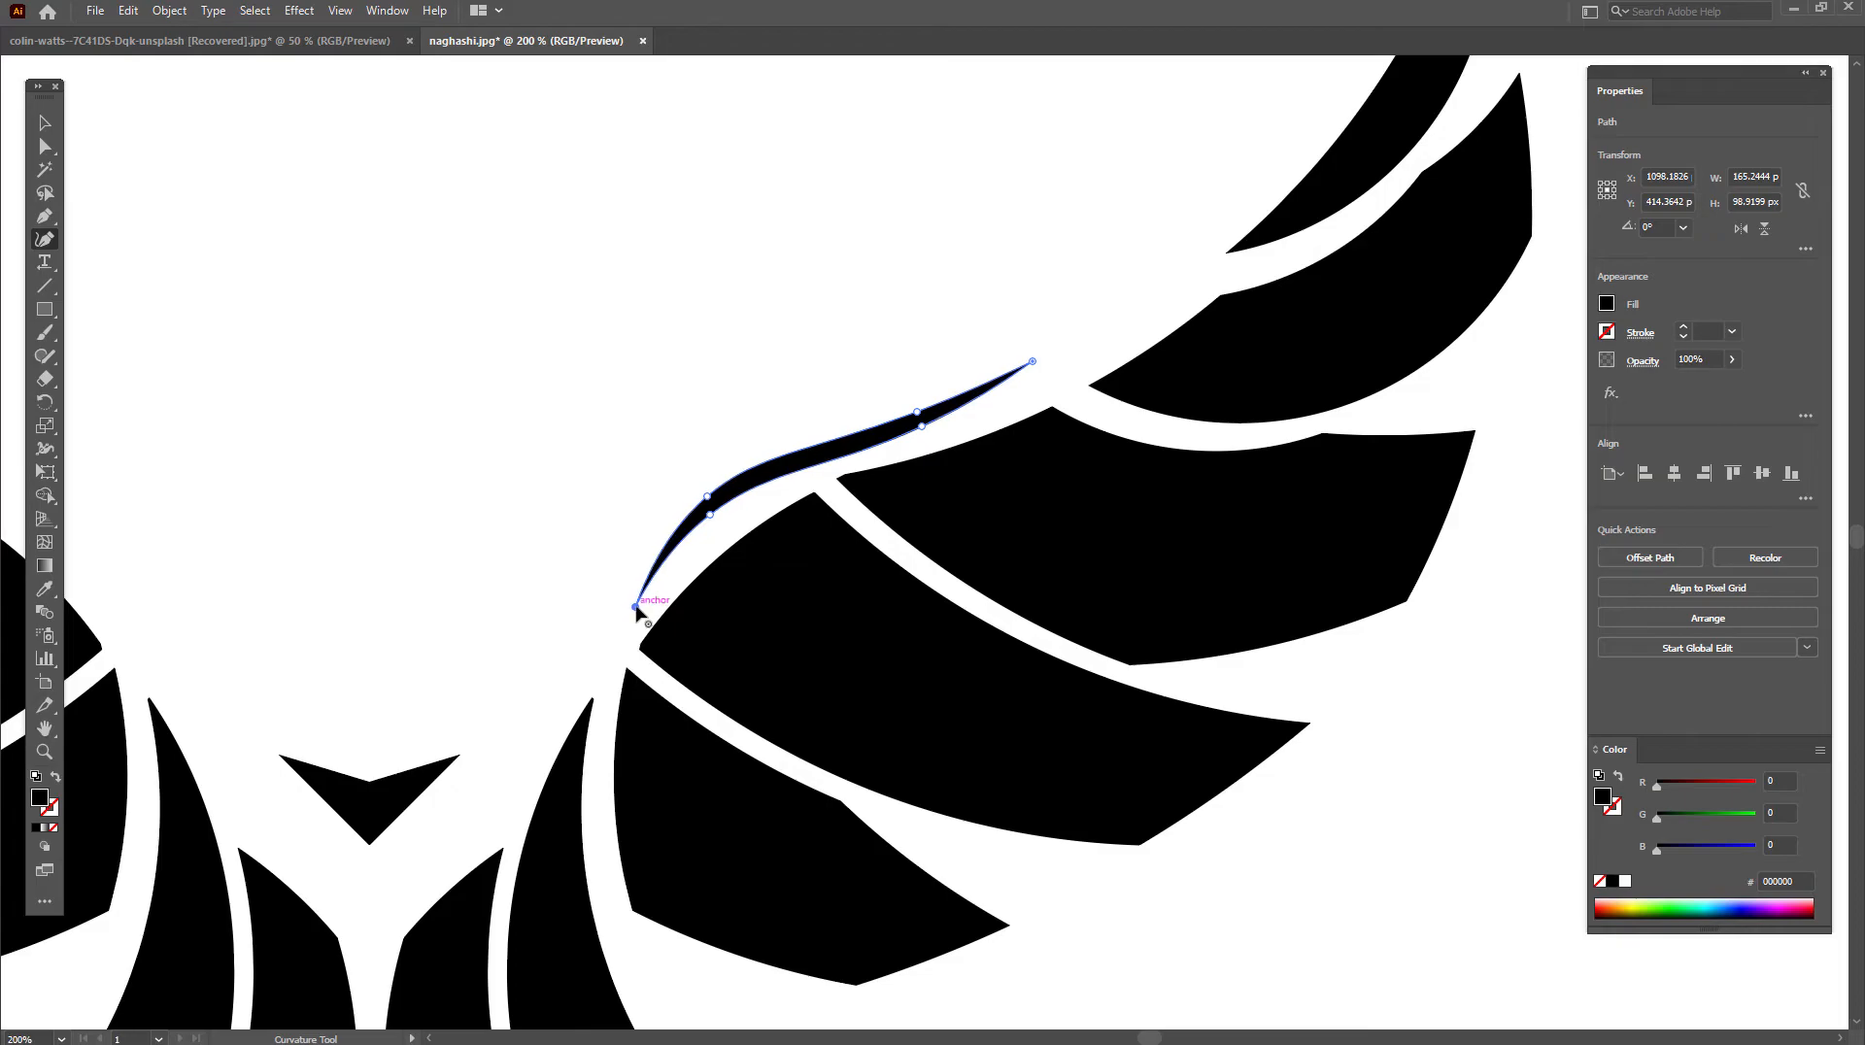
click(44, 122)
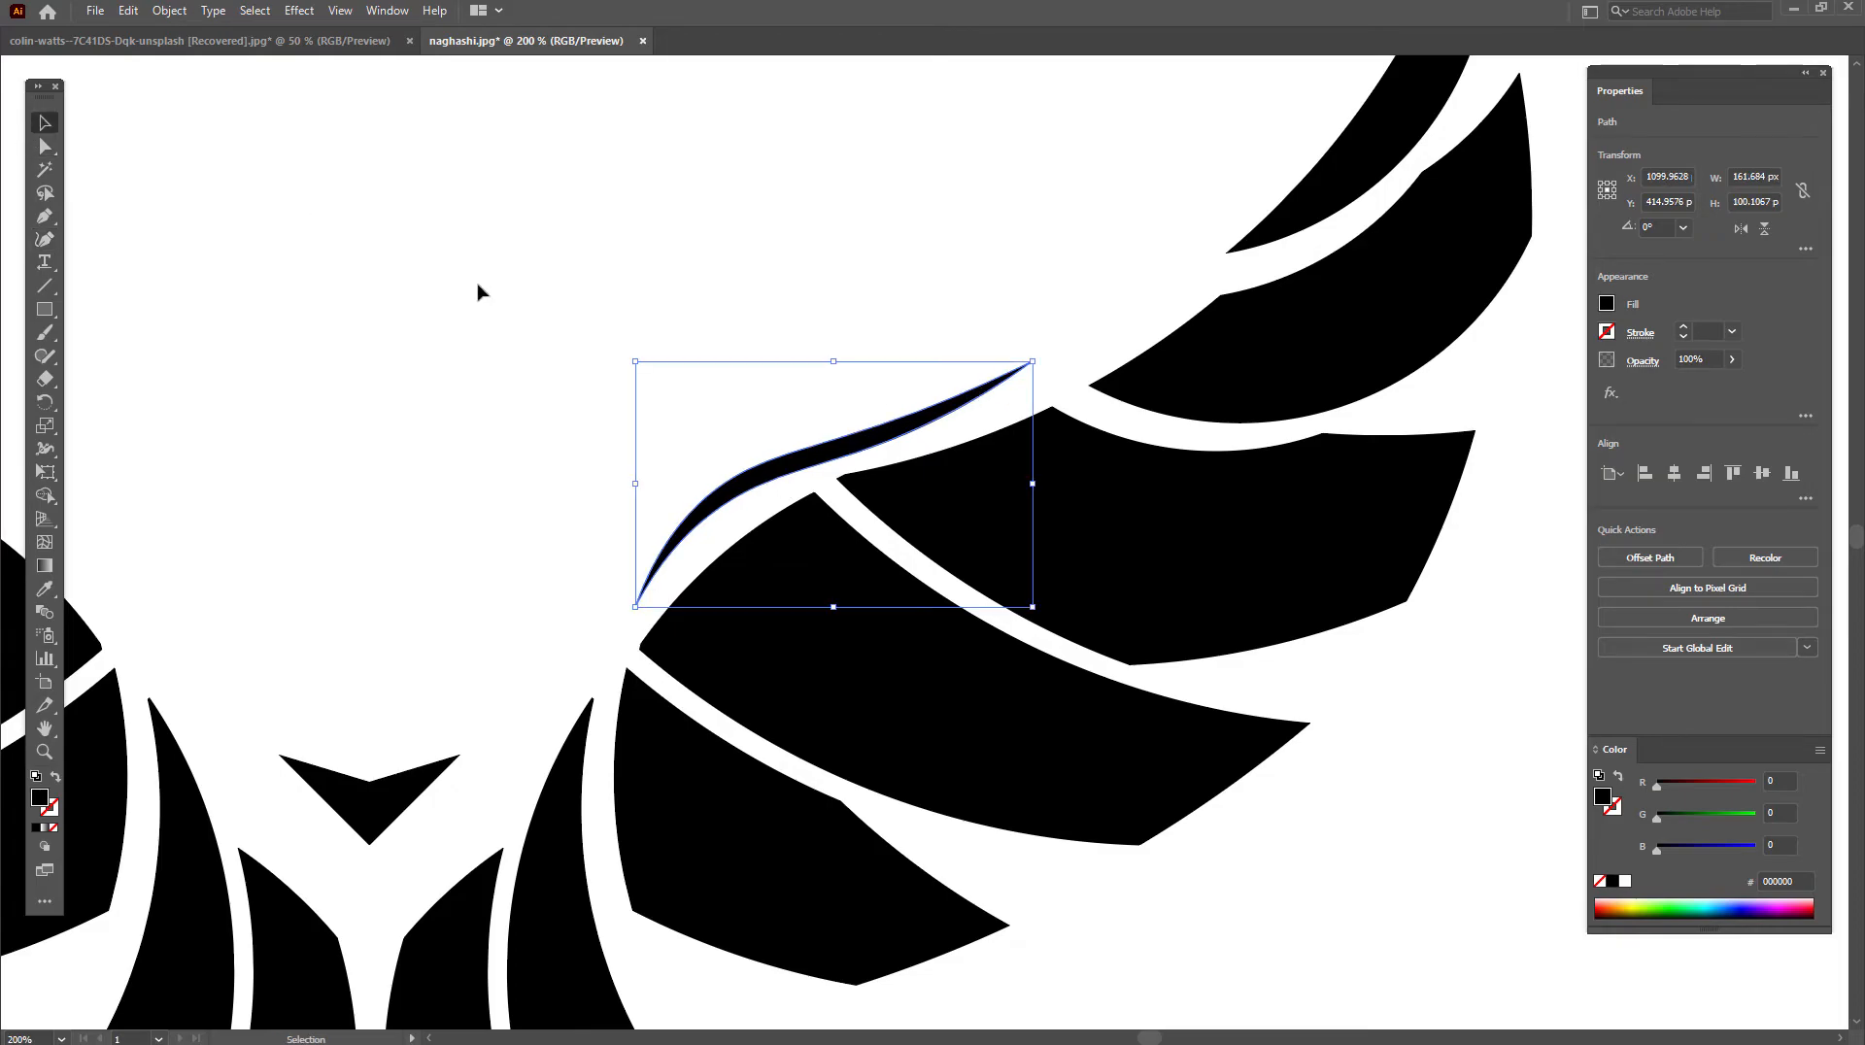
Shift the sliver slightly right and up so it sits evenly along the right wing's upper feathers.
click(708, 353)
scroll(804, 405, down, 2)
drag(899, 454, 928, 462)
scroll(928, 462, up, 2)
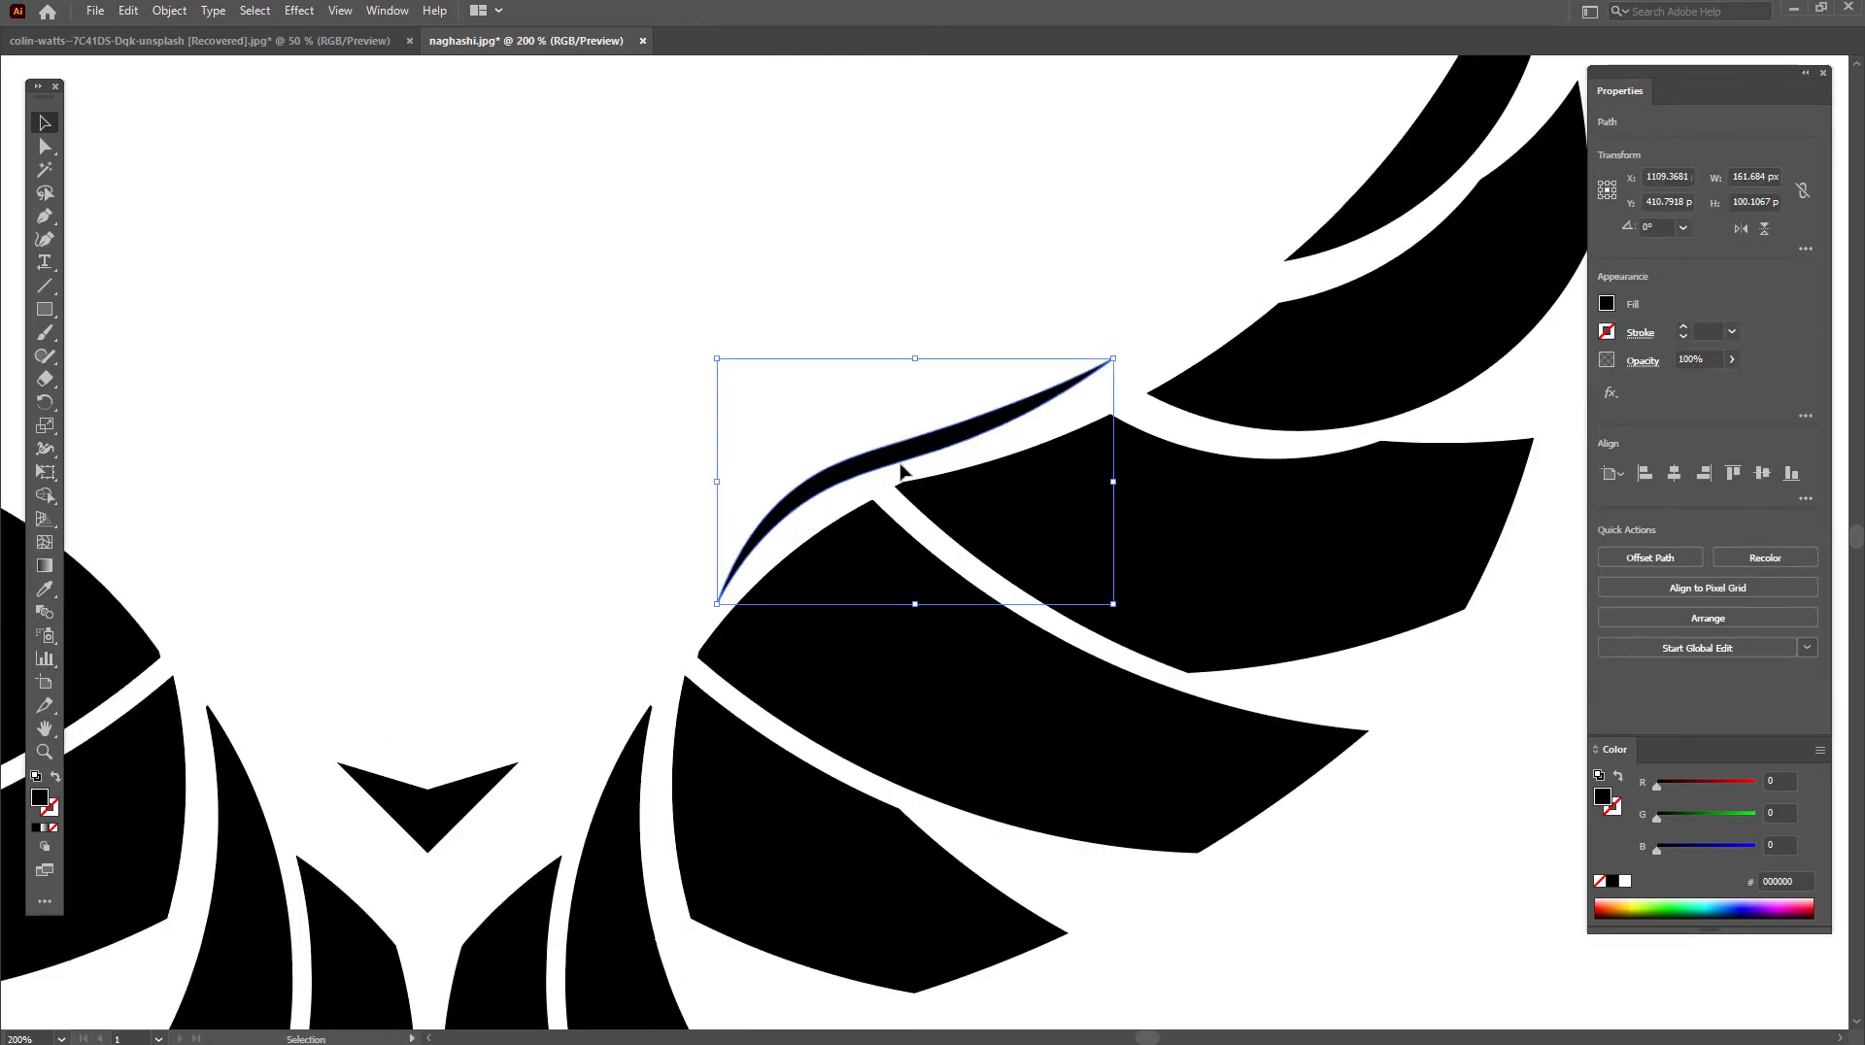
Refine the sliver's inner tip and curve points for a smooth, evenly tapered form about 166 by 95 px.
click(45, 239)
drag(709, 608, 707, 592)
drag(1000, 413, 991, 419)
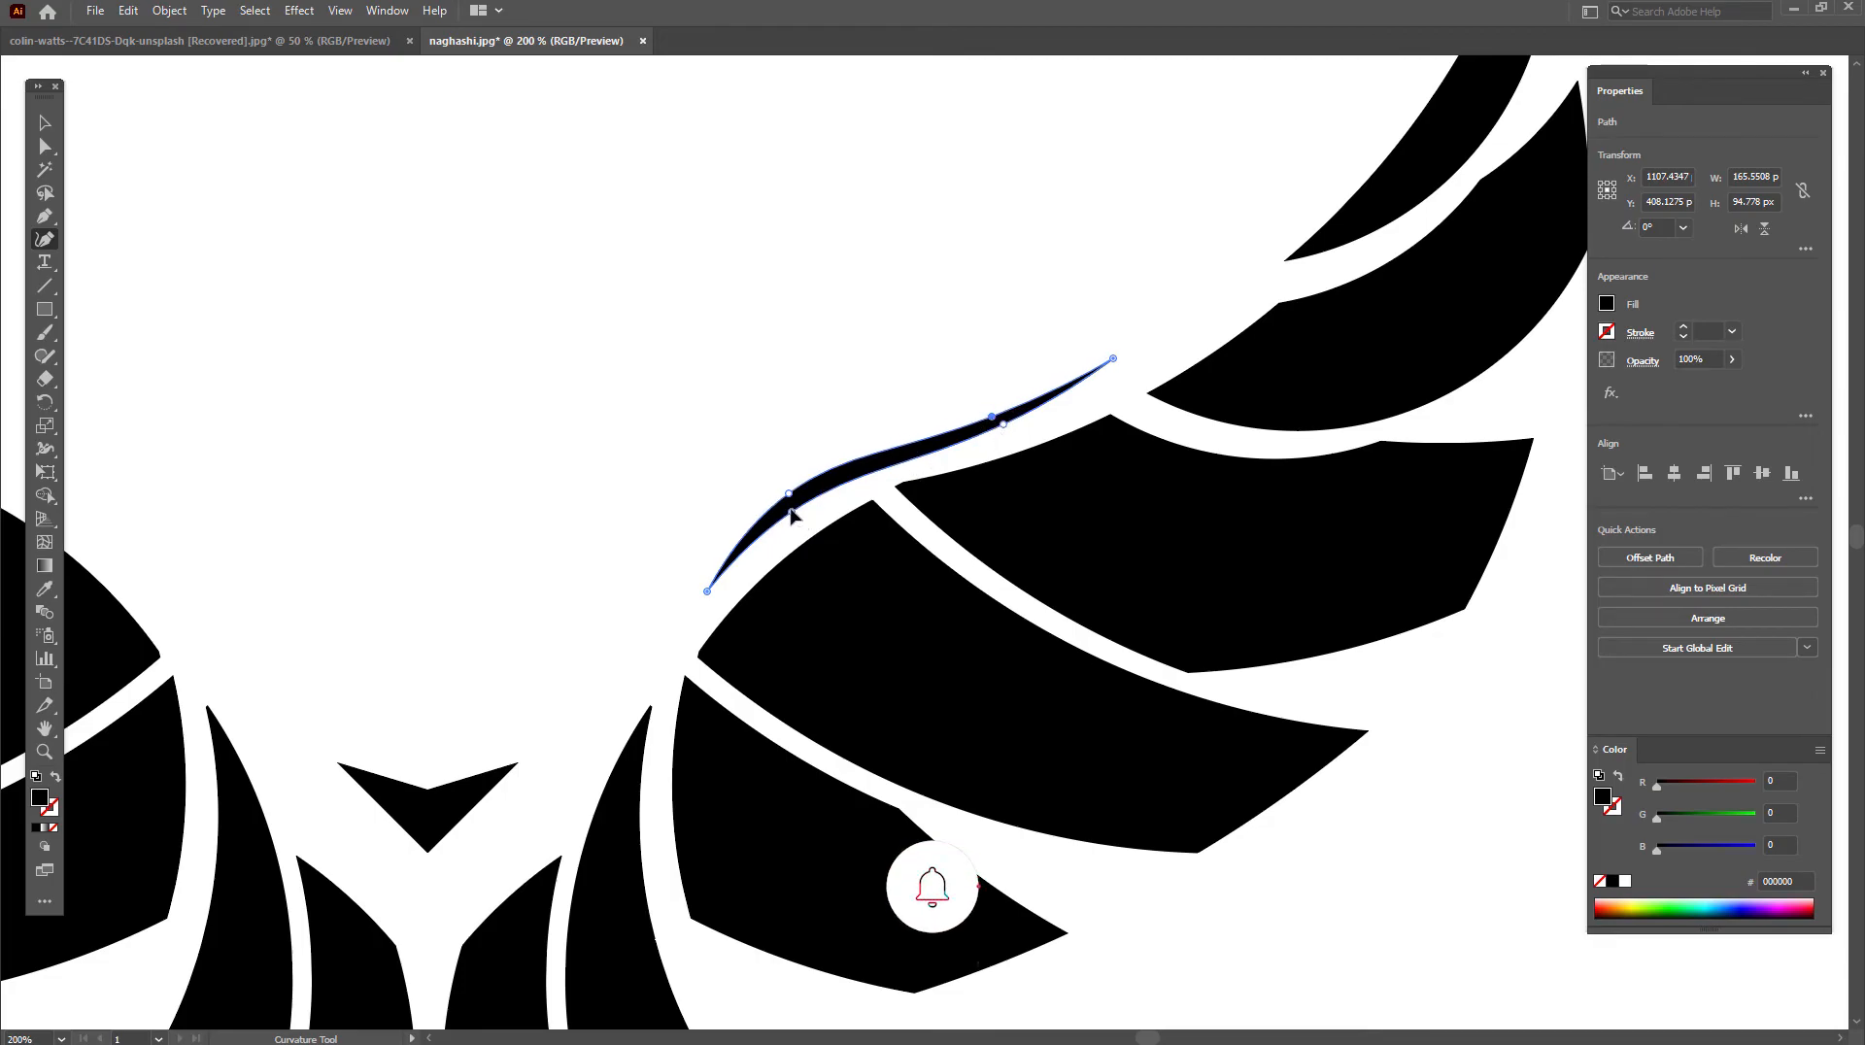
drag(791, 511, 792, 507)
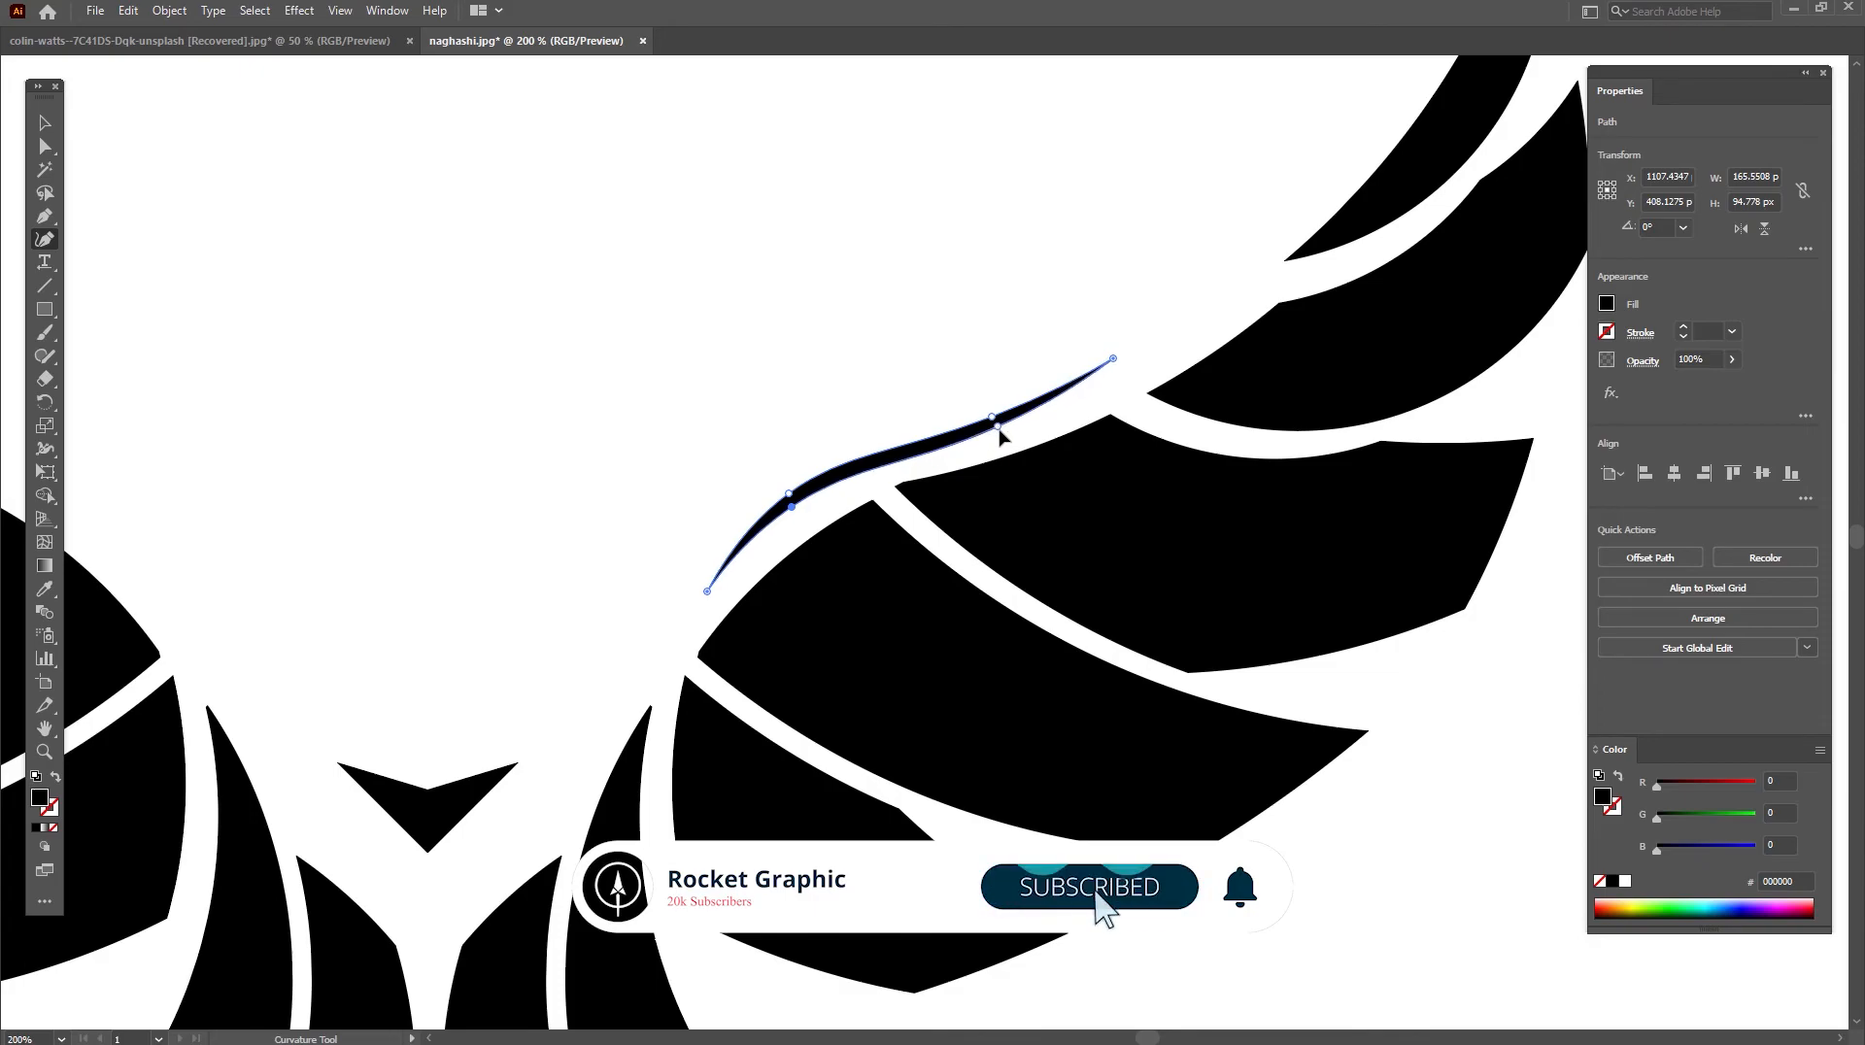
drag(998, 433, 996, 432)
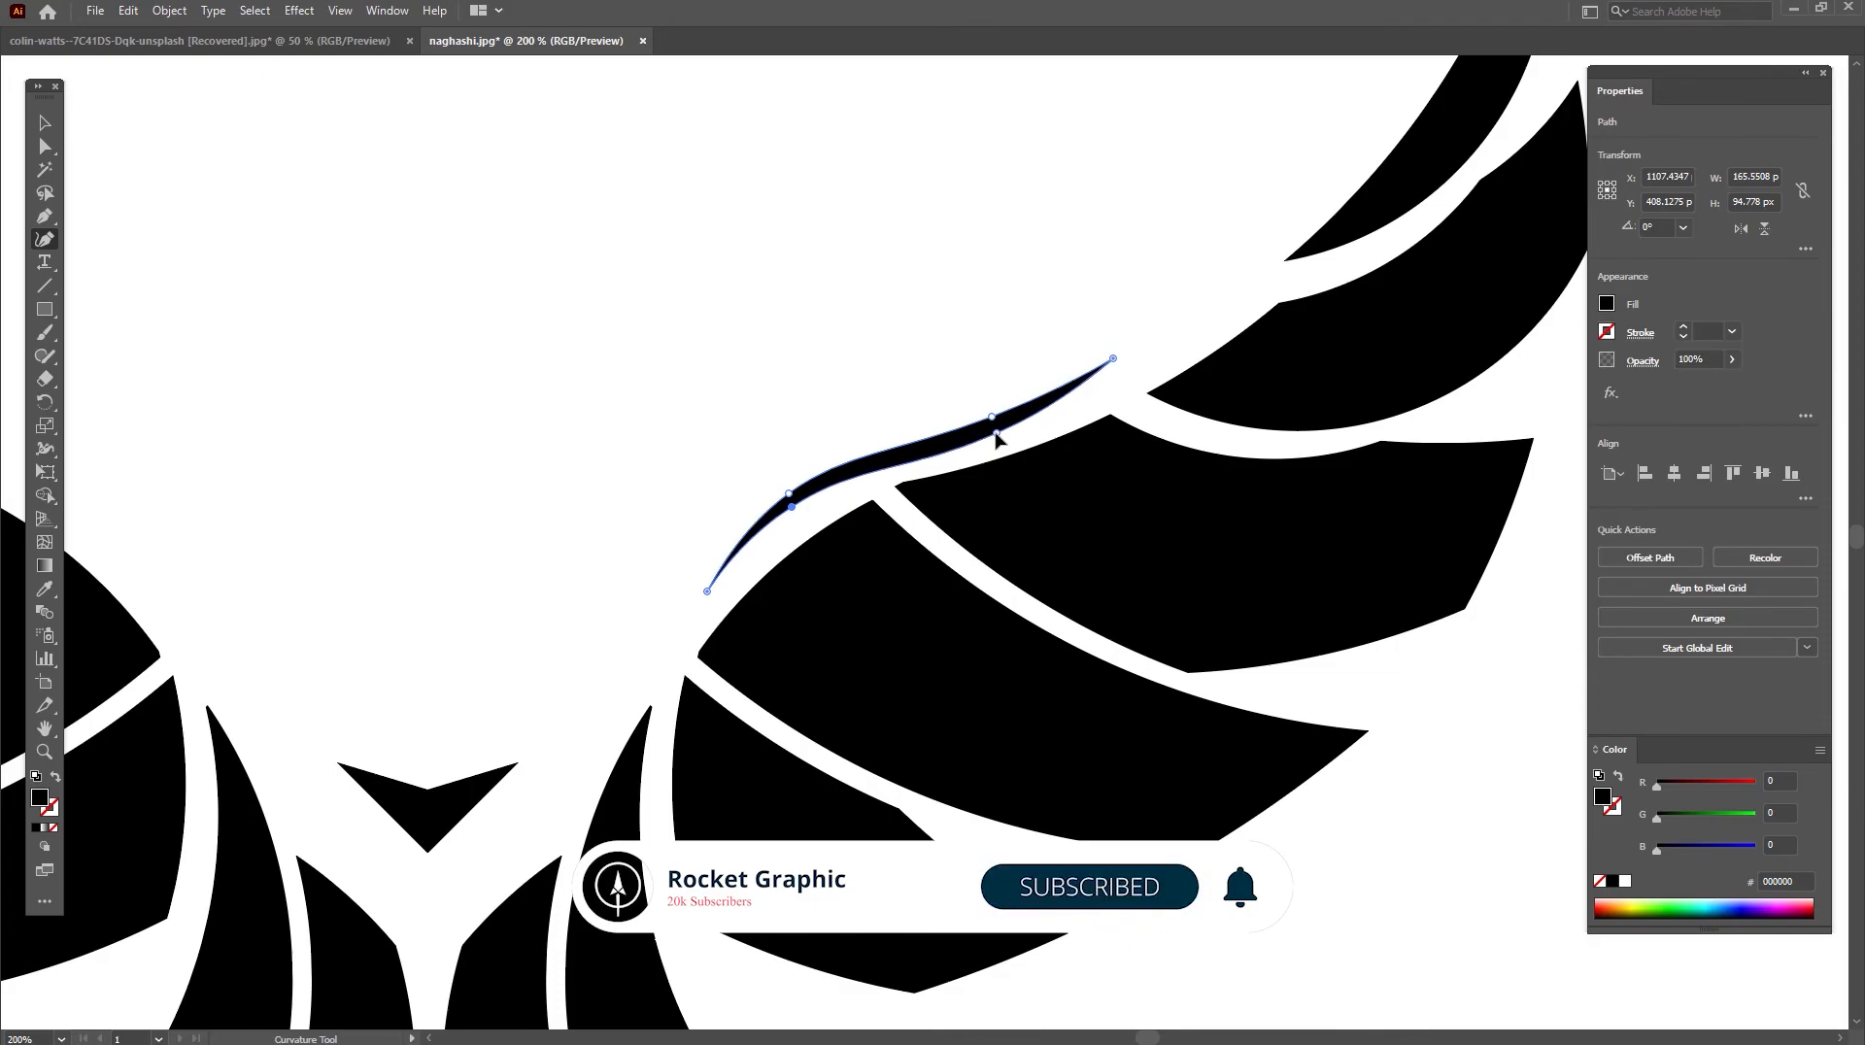
scroll(997, 437, up, 2)
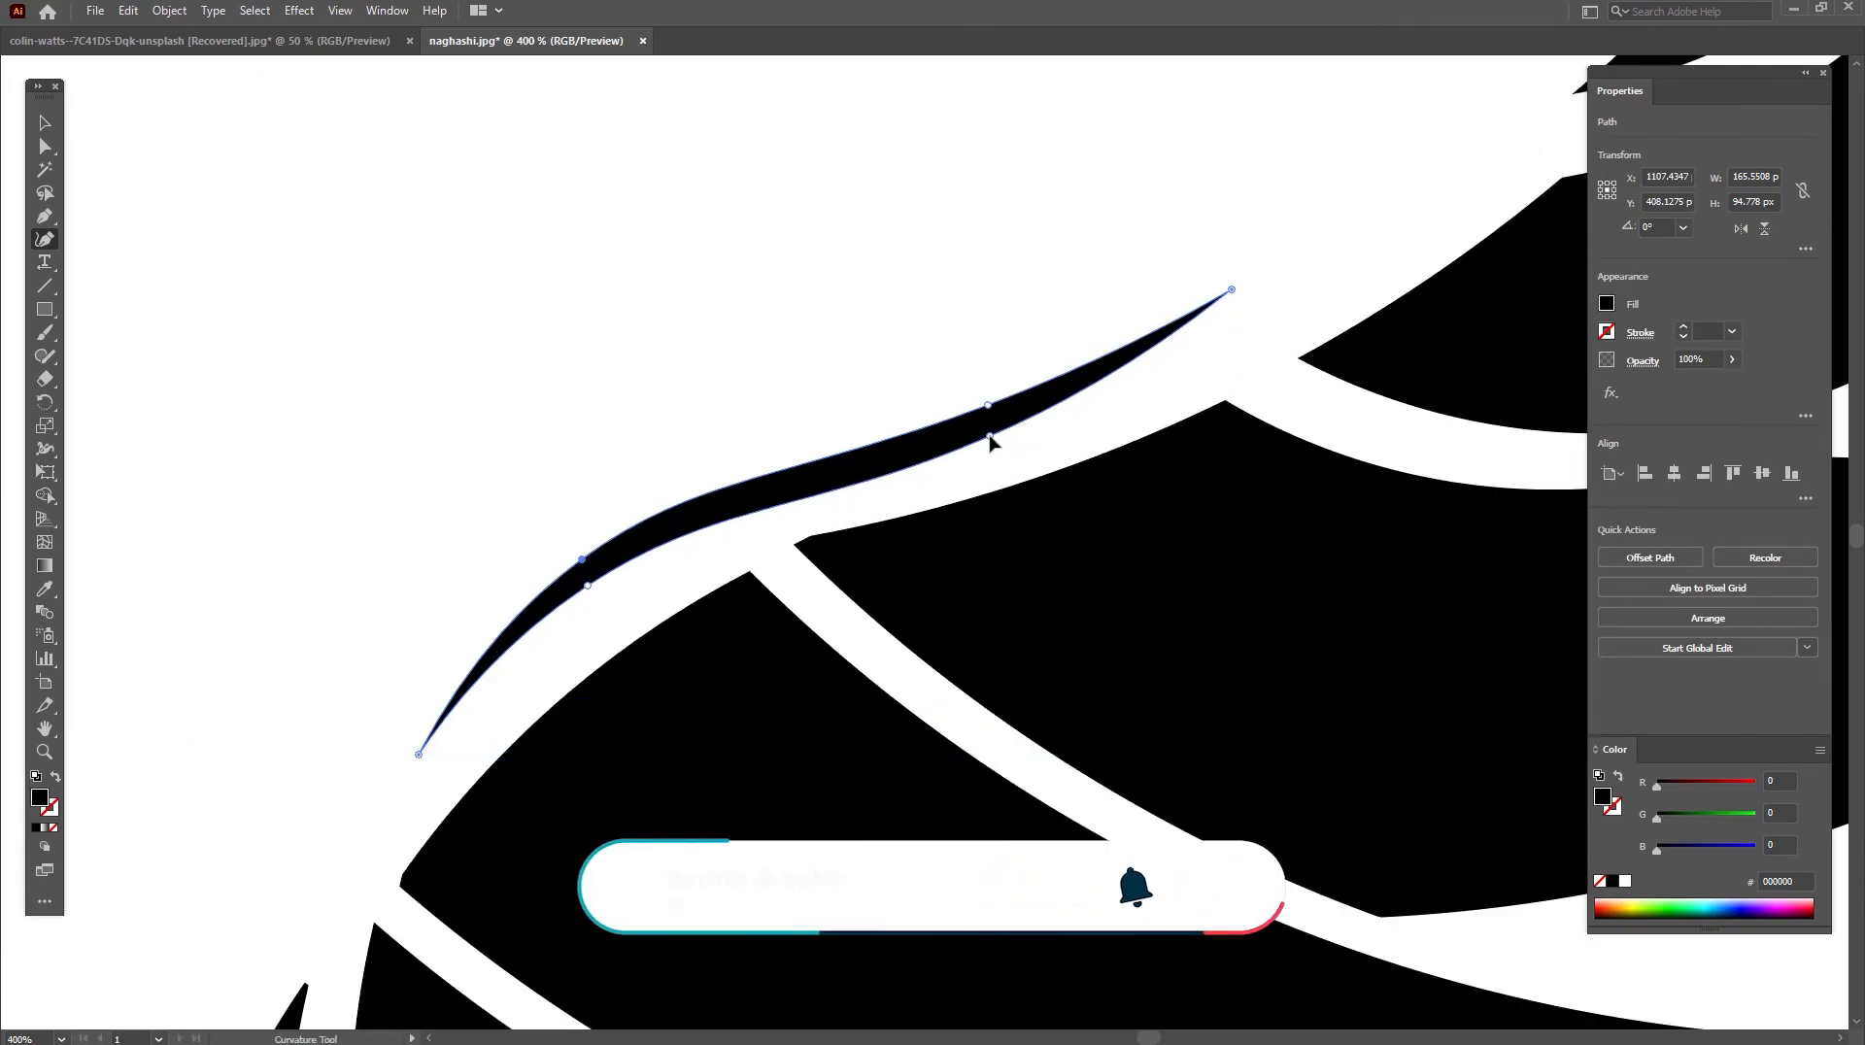
drag(582, 559, 573, 556)
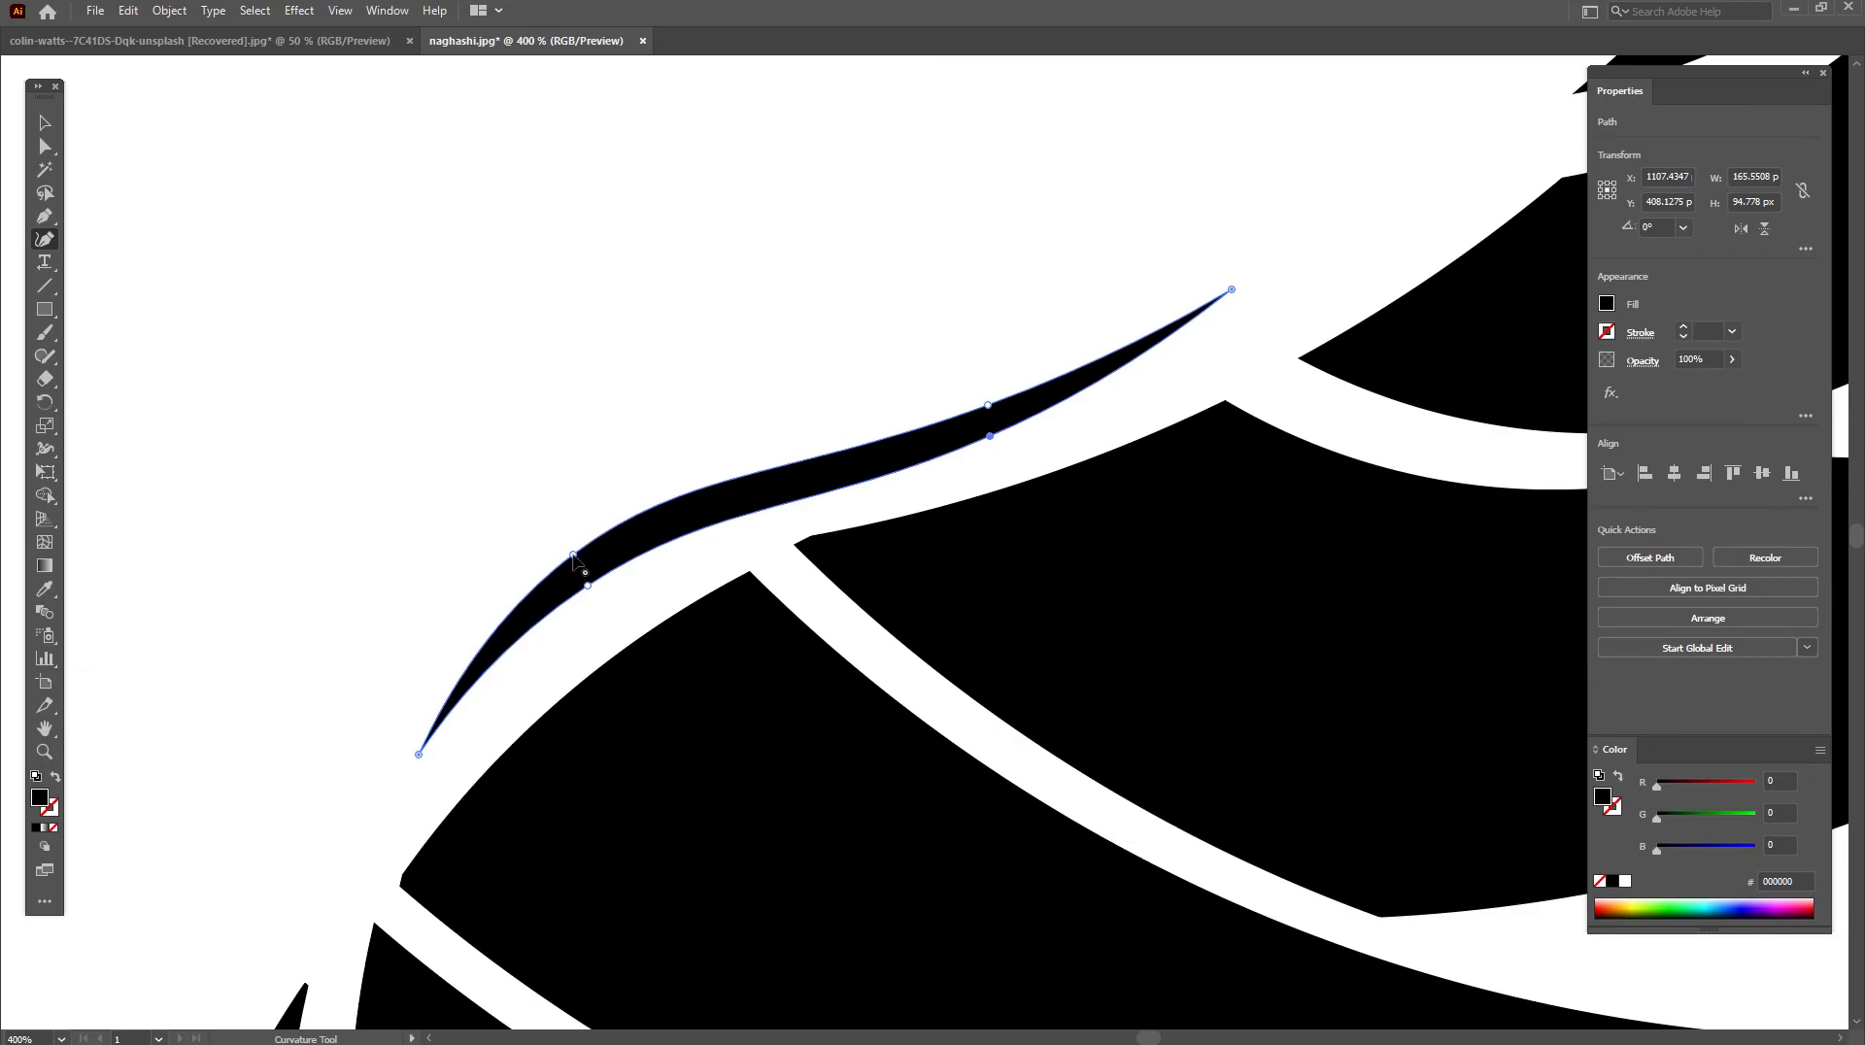
click(44, 123)
click(645, 324)
Duplicate the sliver, reflect the copy across the vertical axis and place it level along the left wing's upper edge.
scroll(603, 353, down, 4)
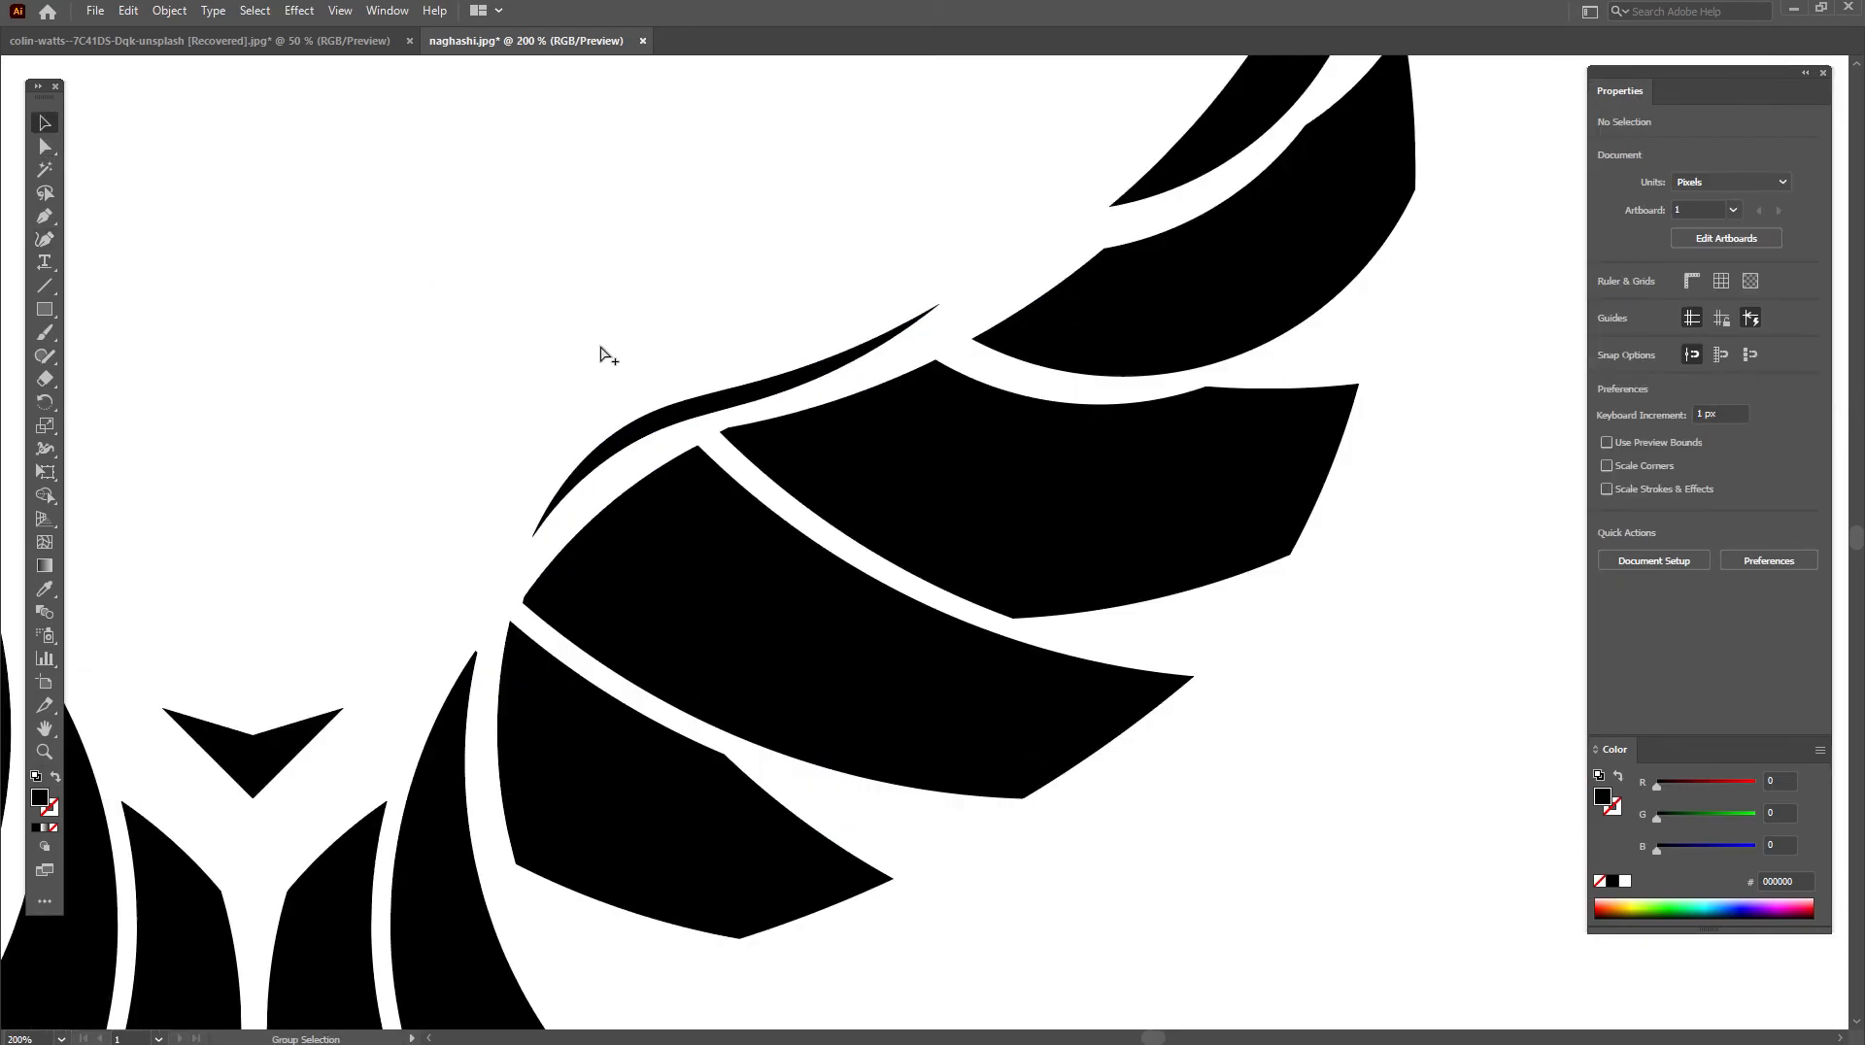
drag(746, 434, 945, 420)
mouse_move(1082, 487)
mouse_down()
mouse_move(1093, 456)
mouse_move(741, 510)
mouse_up()
right_click(742, 475)
mouse_move(855, 816)
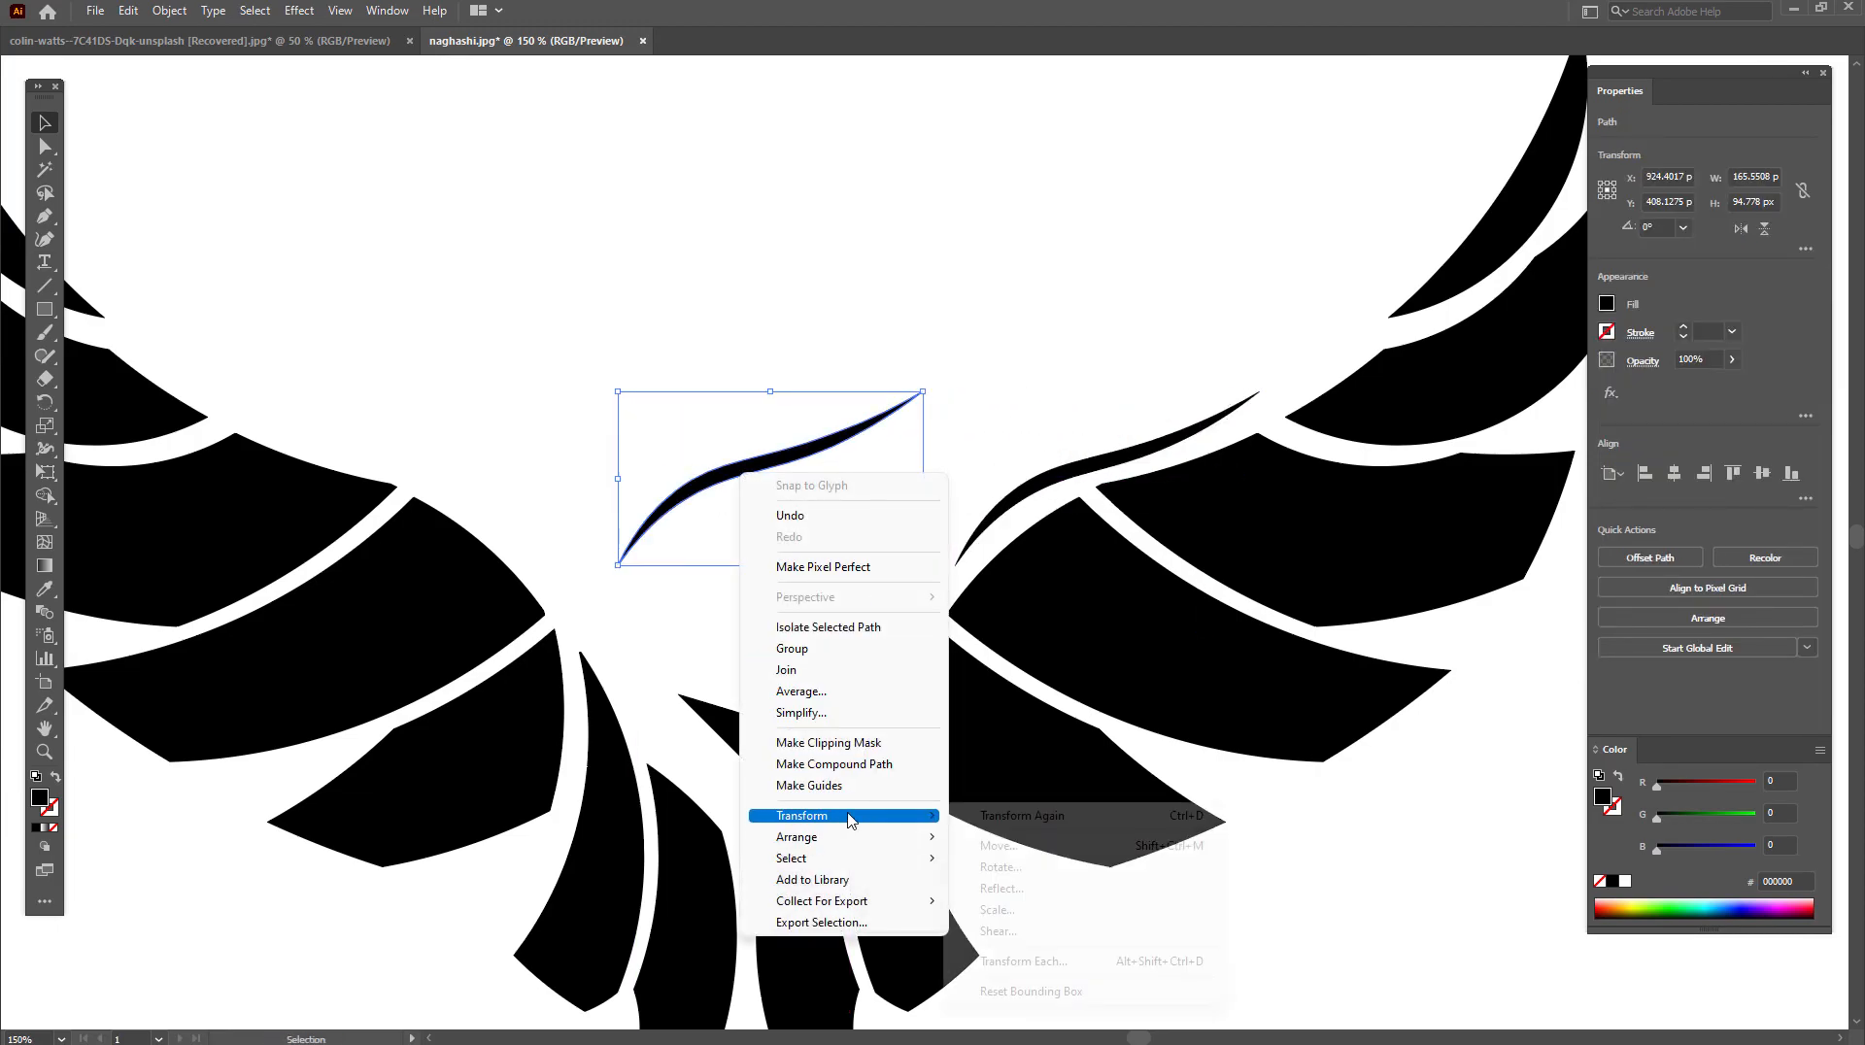
click(1000, 888)
key(Return)
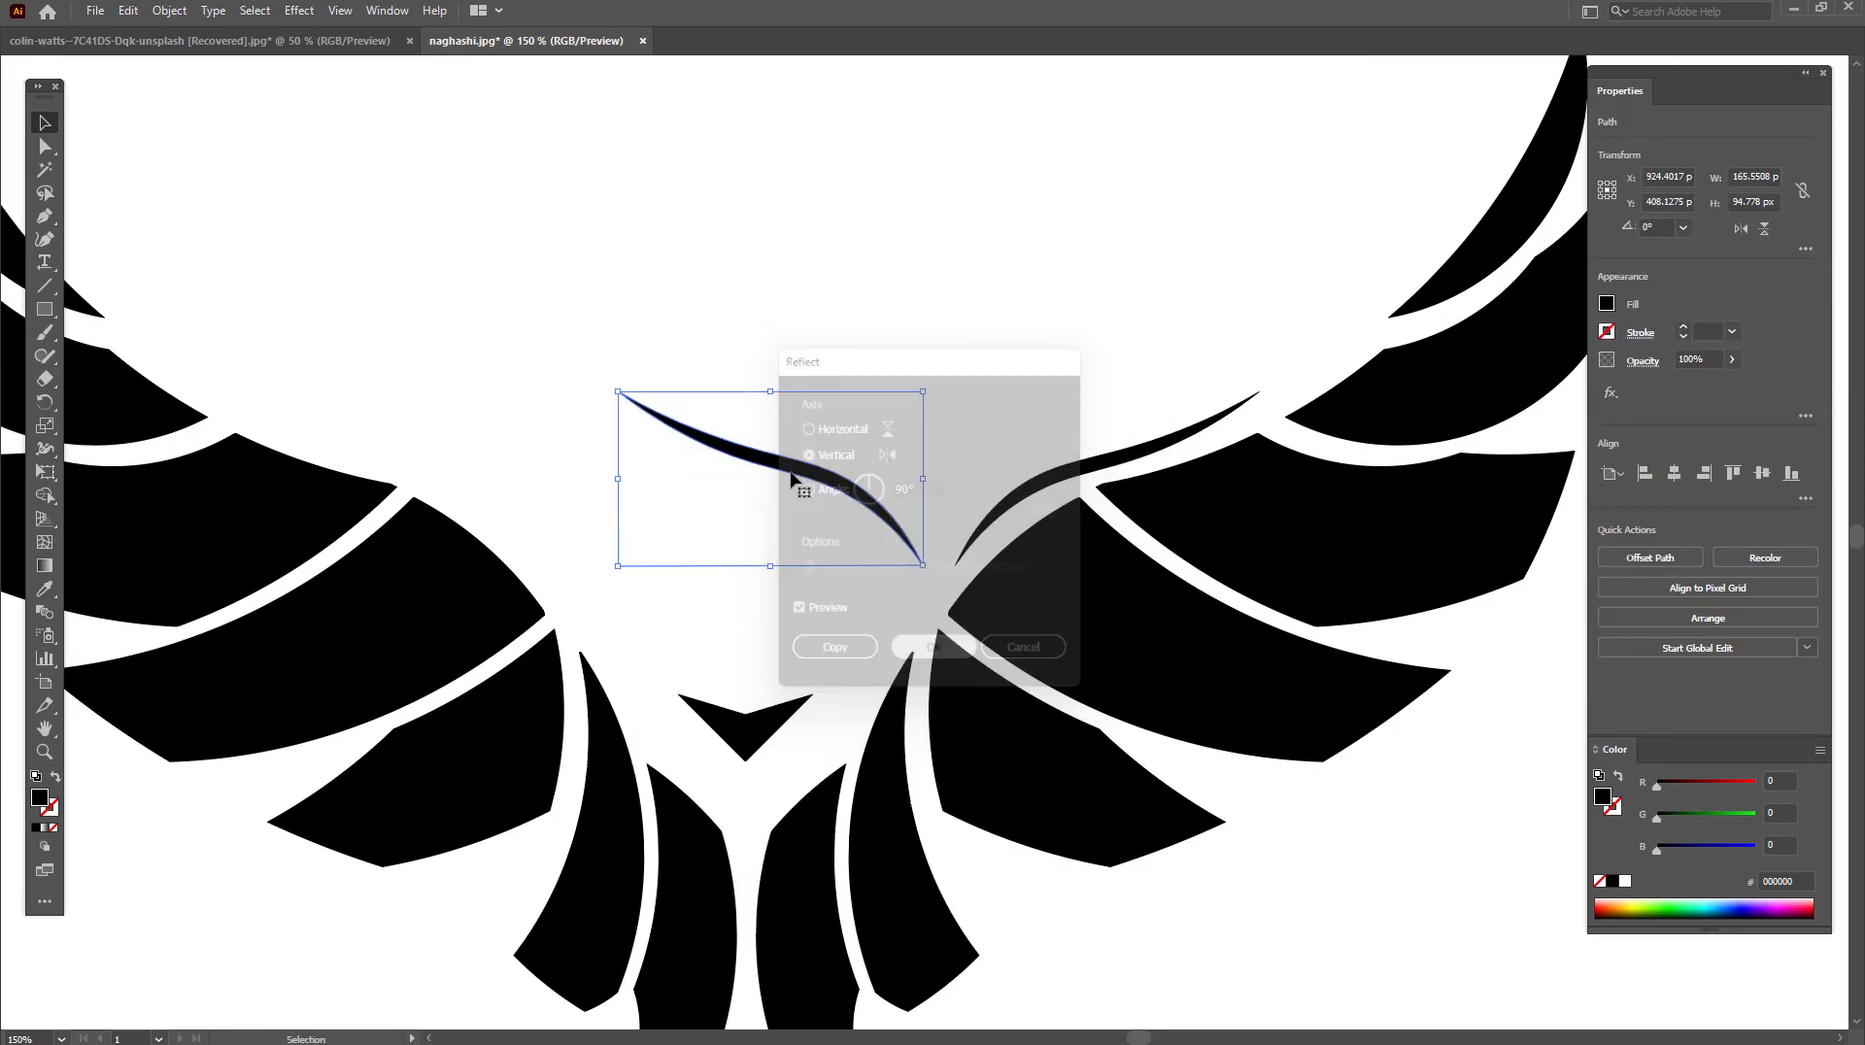
drag(824, 476, 457, 481)
click(568, 403)
scroll(583, 406, down, 2)
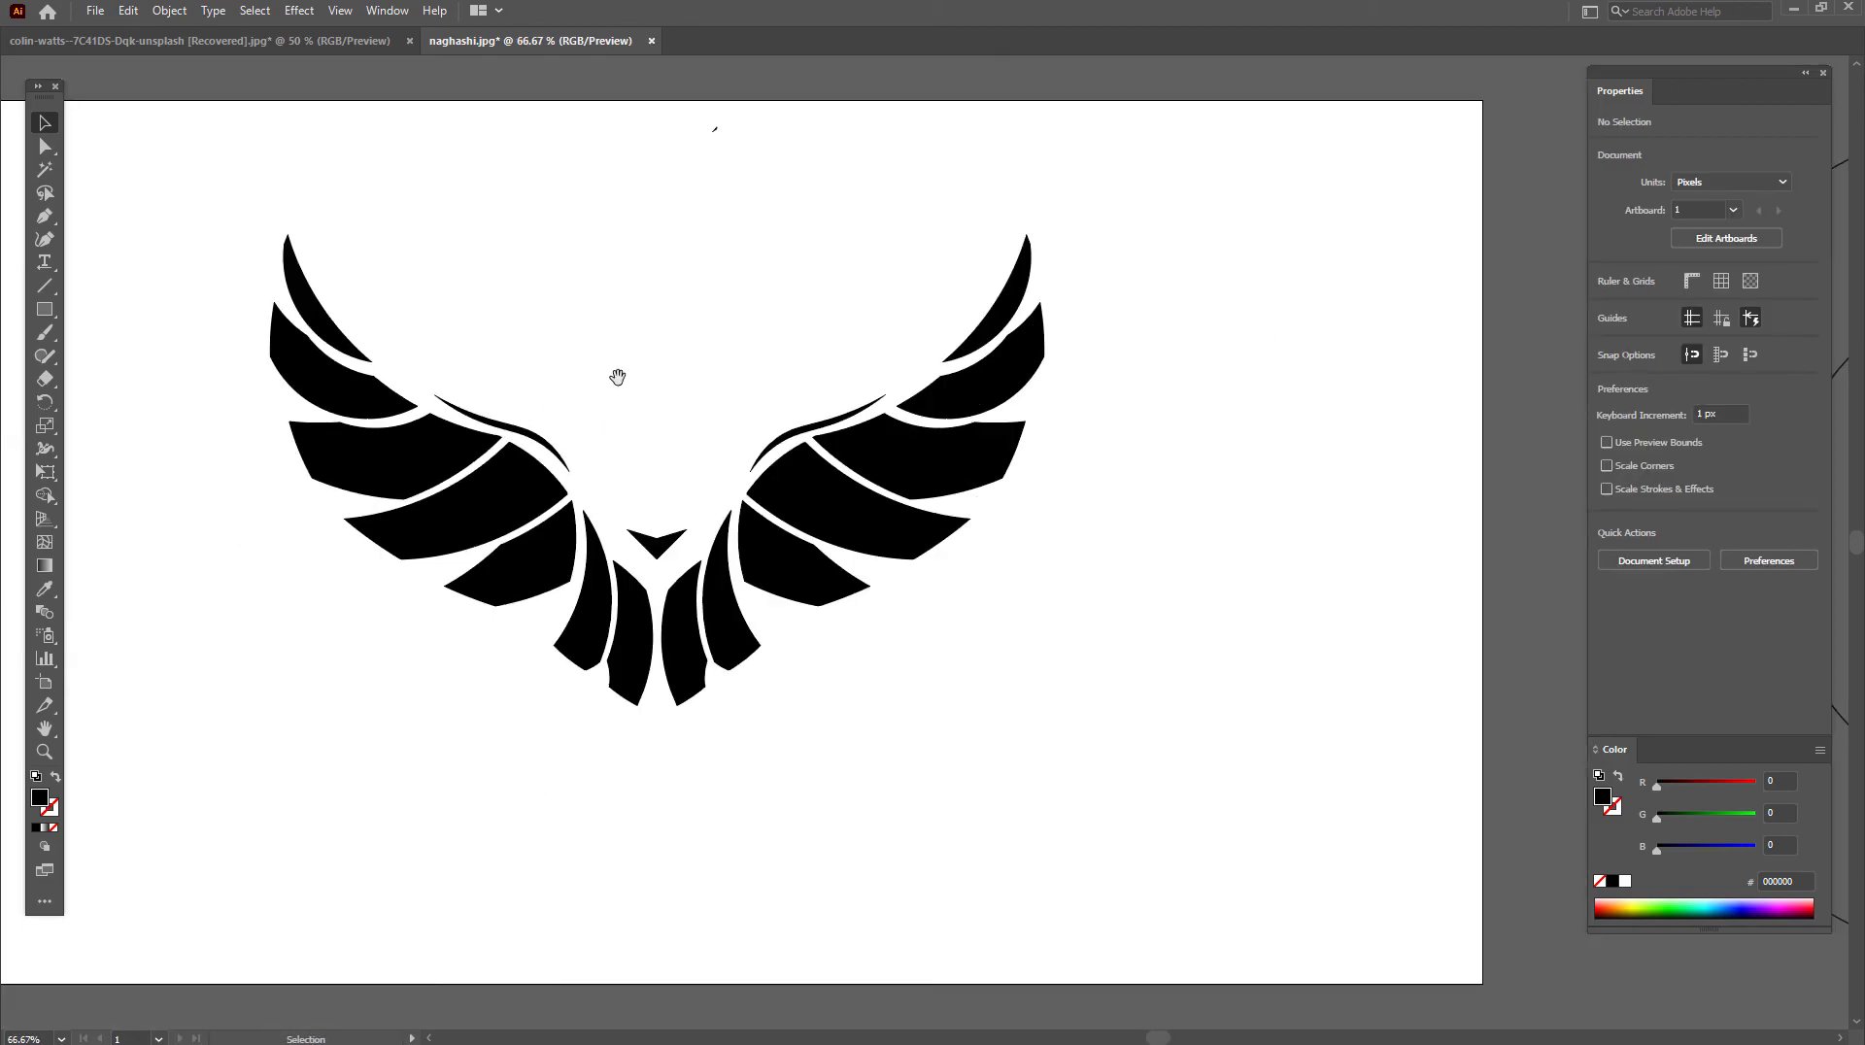
drag(626, 383, 709, 391)
scroll(709, 392, up, 1)
drag(845, 440, 803, 394)
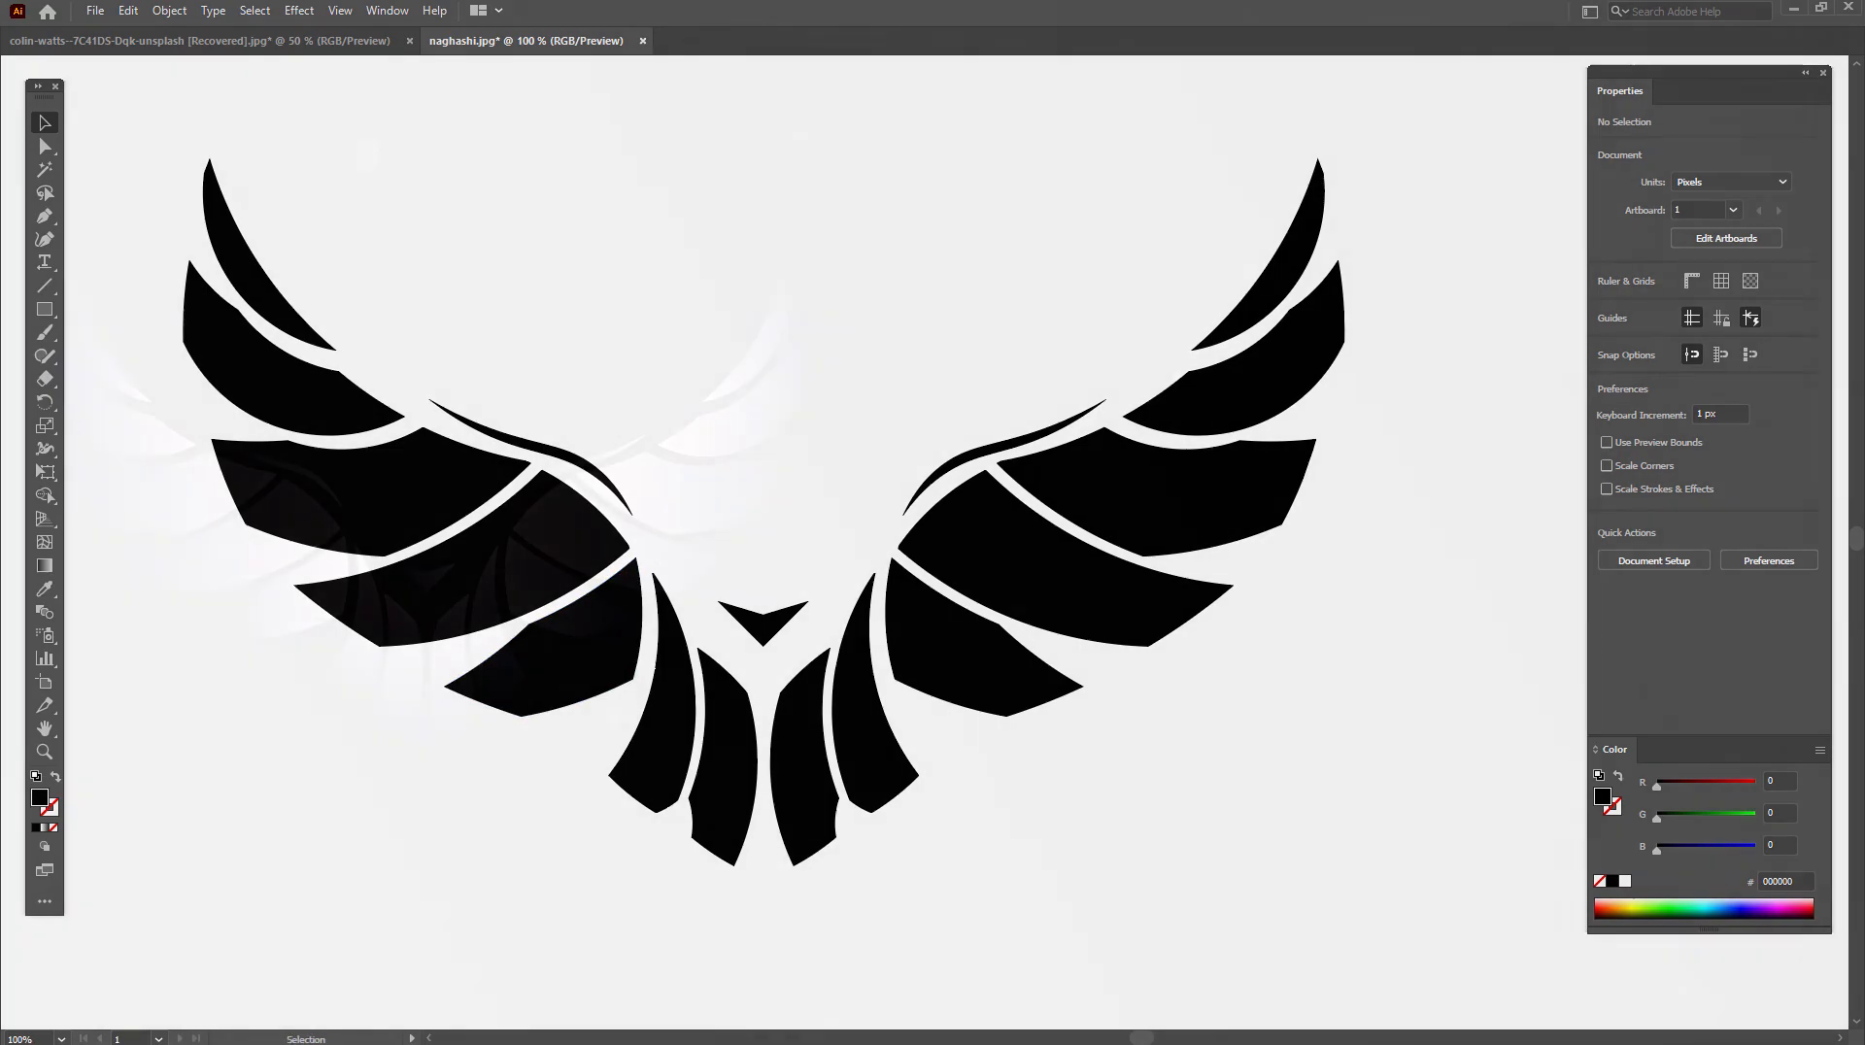